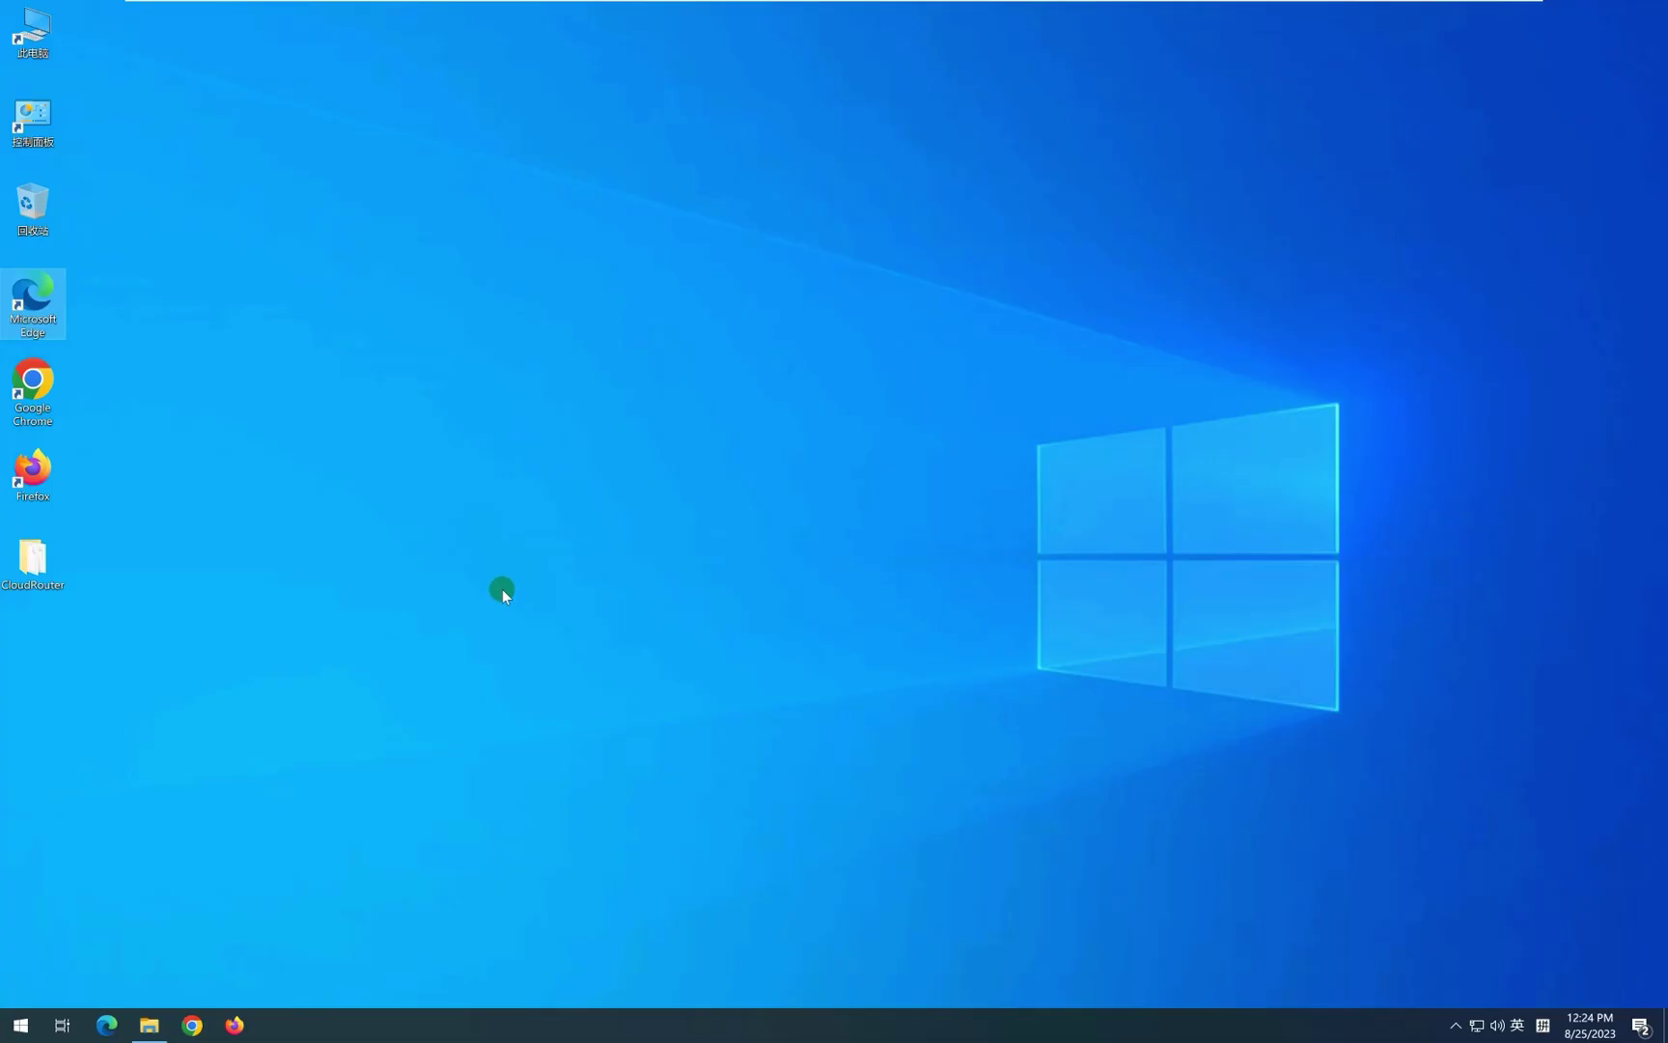
Run CloudRouter.exe from its folder with administrator rights, then close the Explorer window.
double_click(40, 569)
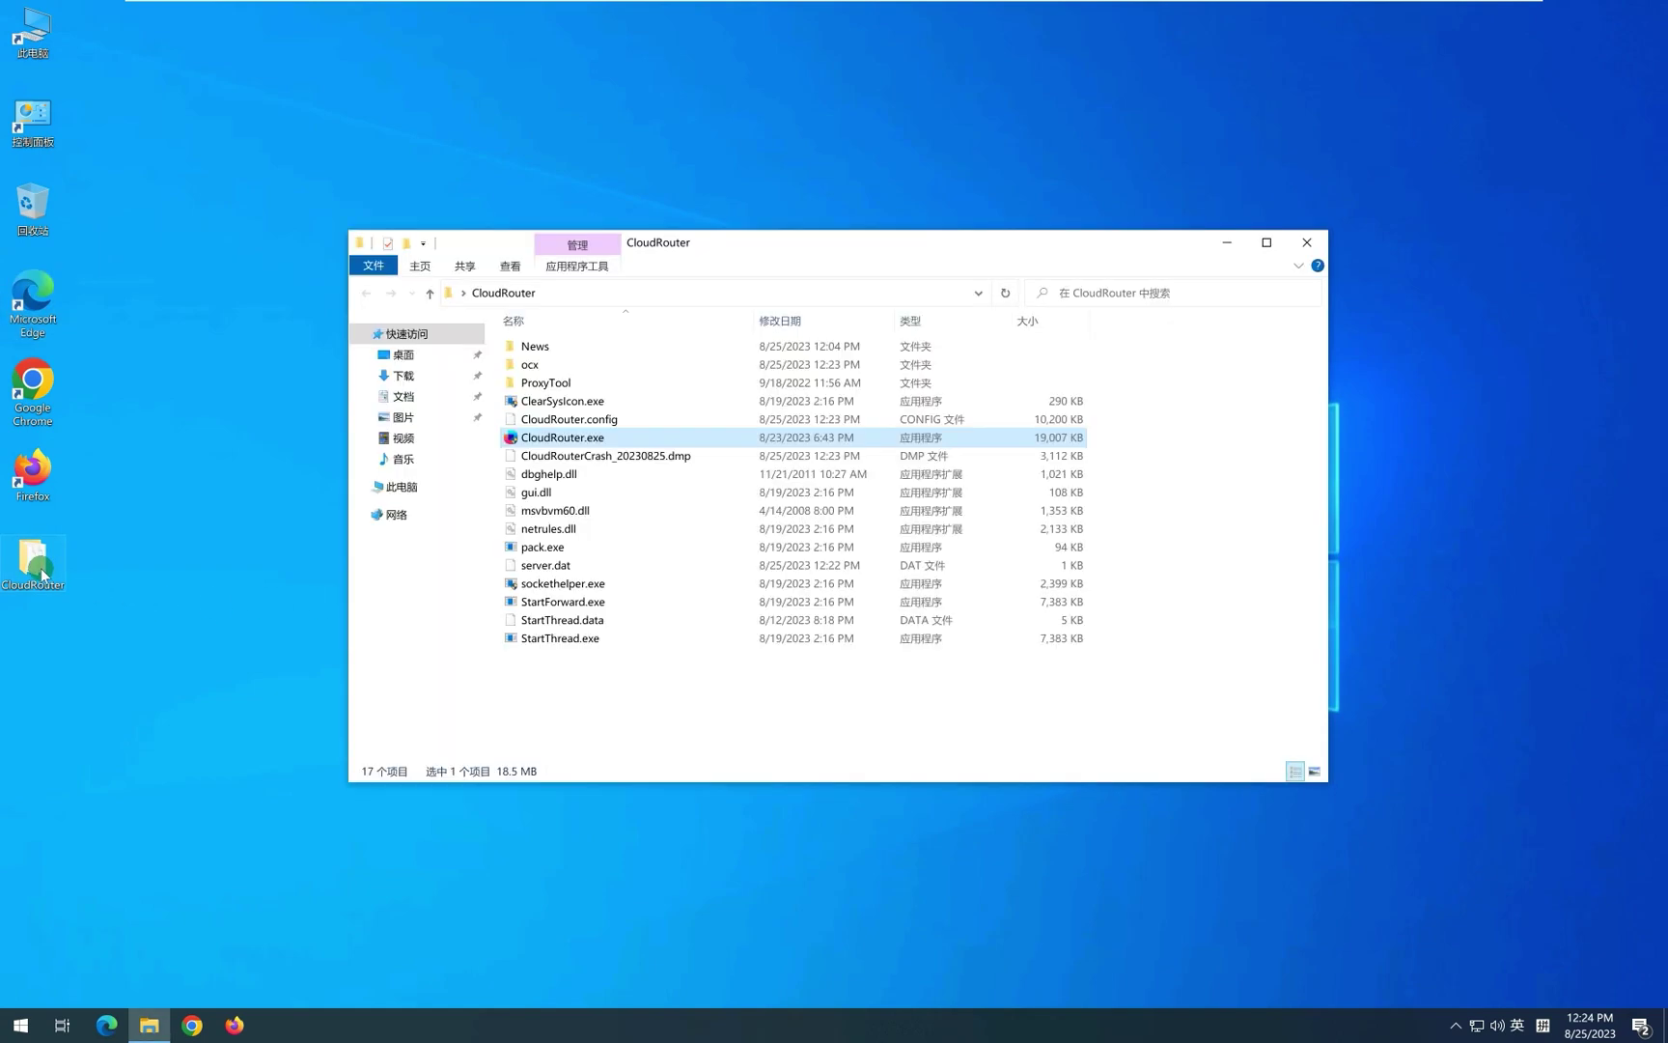
double_click(586, 442)
click(762, 620)
click(1307, 243)
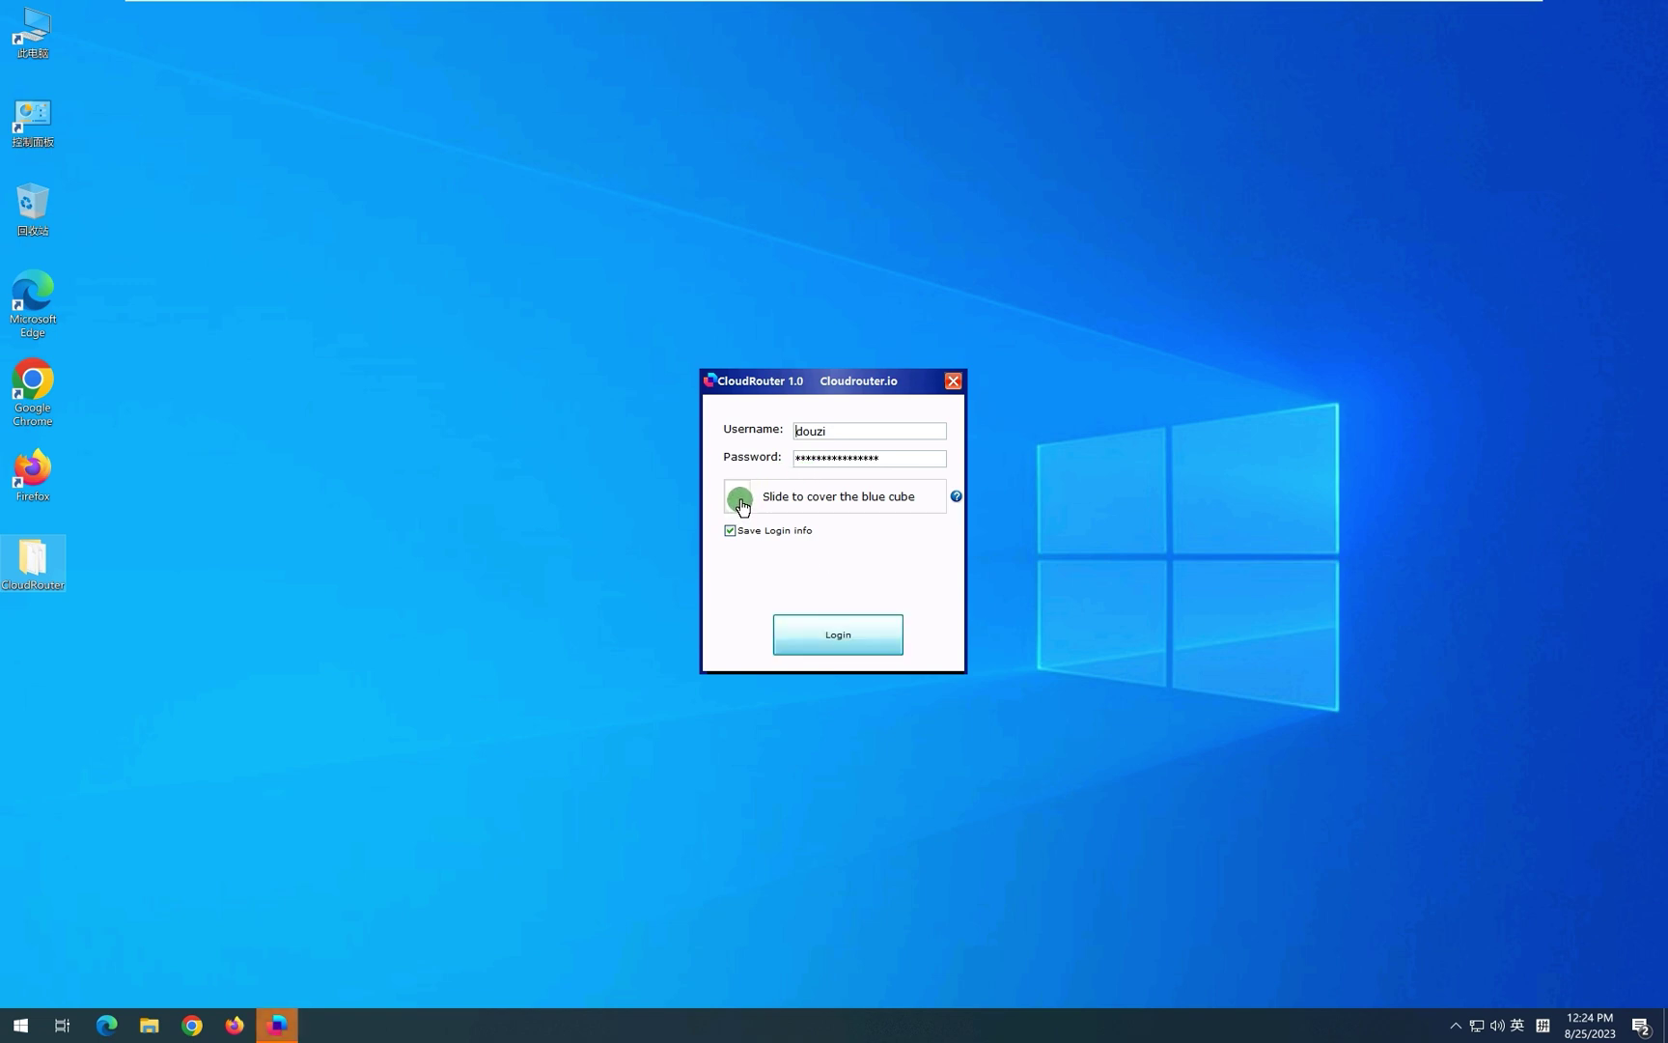
Pass the slider verification, log in, and dismiss the announcement to reach the client.
drag(742, 513, 919, 510)
click(838, 633)
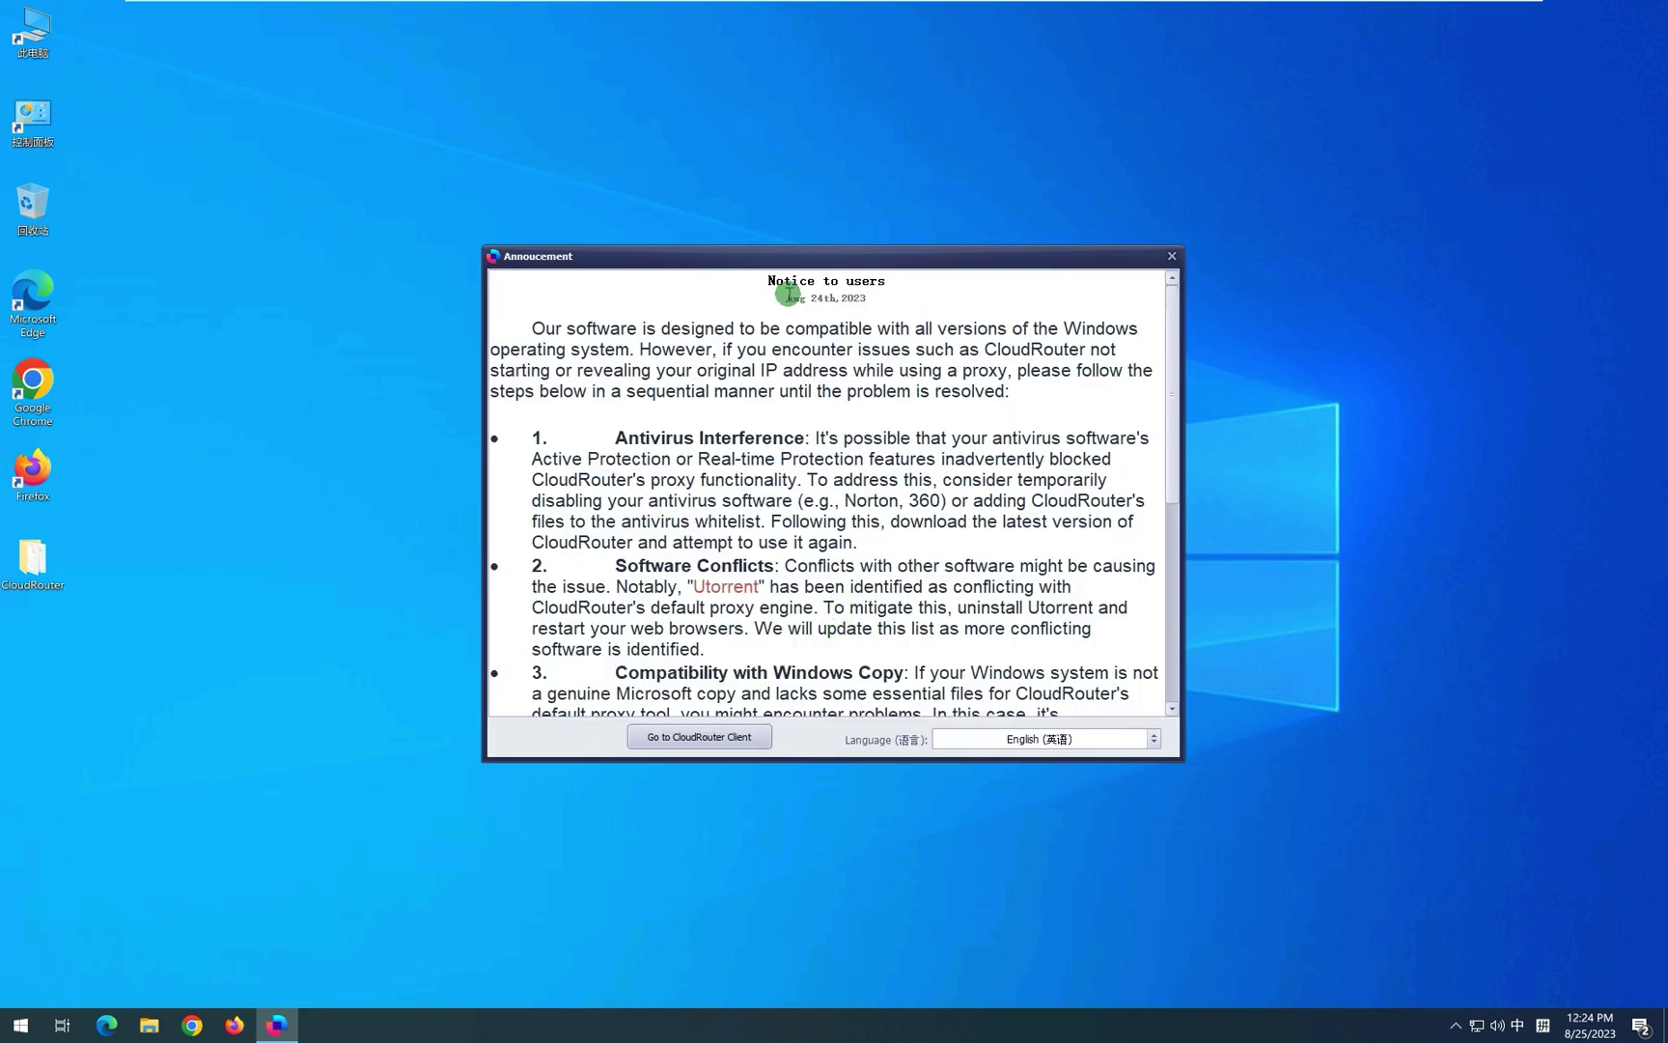
click(673, 739)
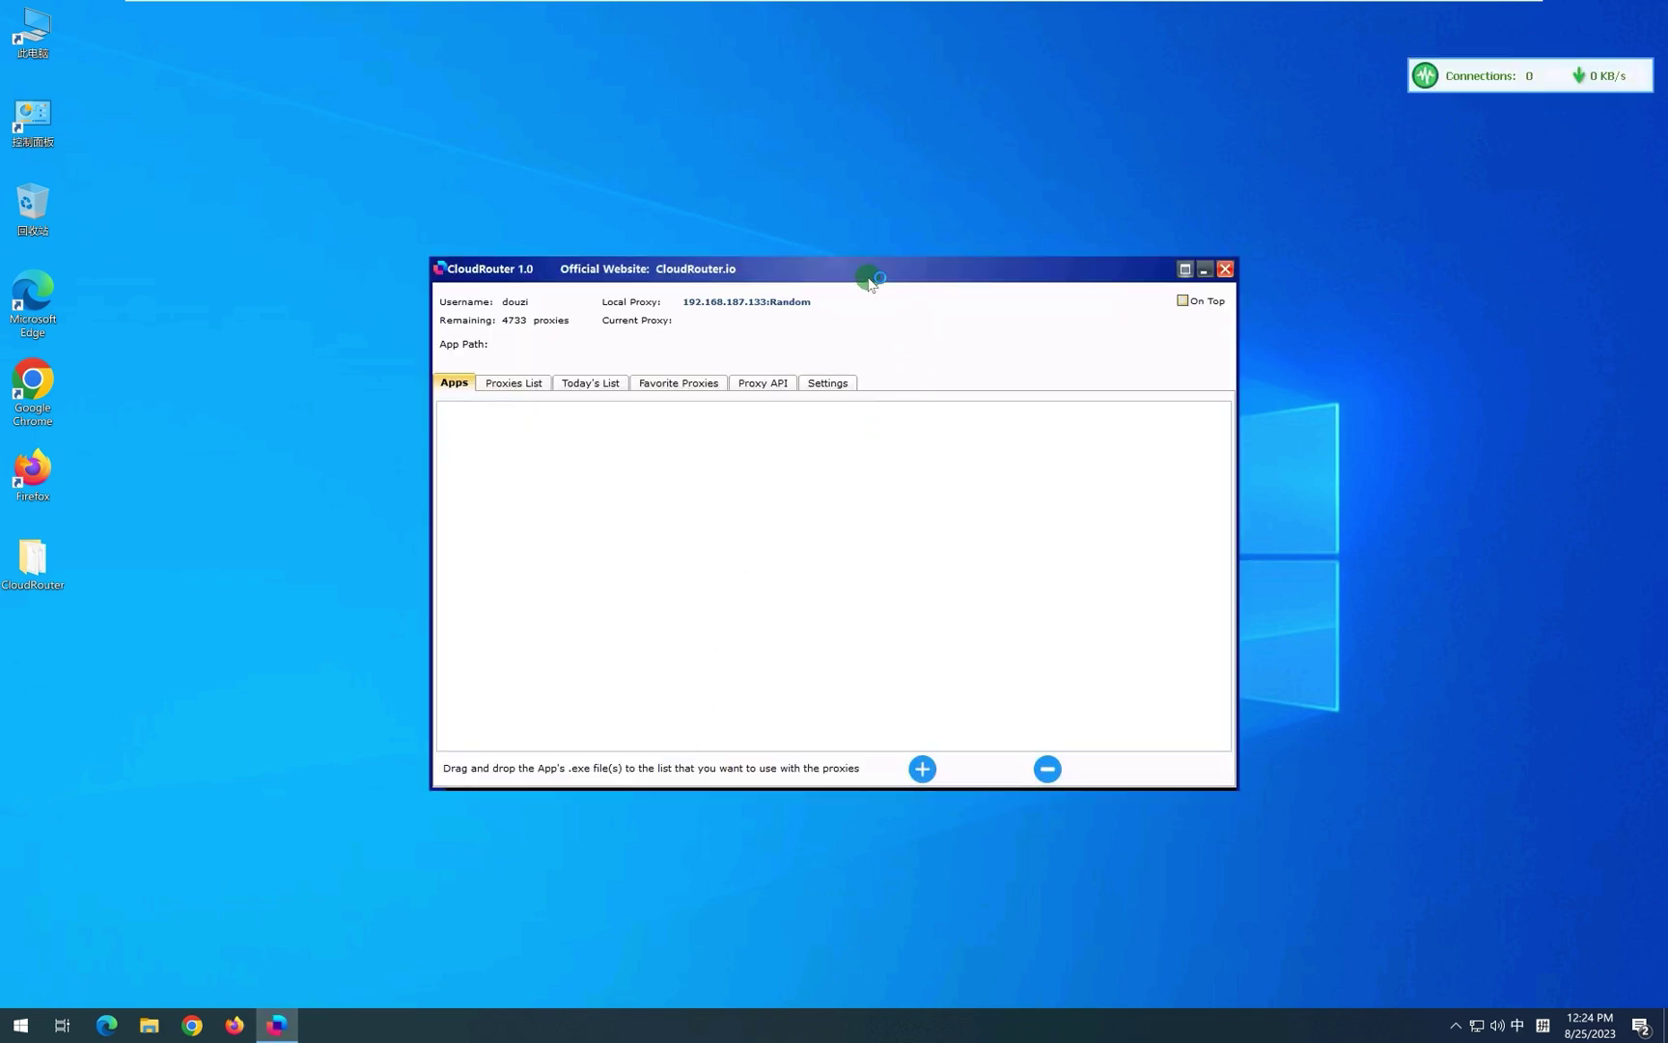
Rearrange the CloudRouter windows and drag Google Chrome into the Apps list.
drag(864, 280, 830, 292)
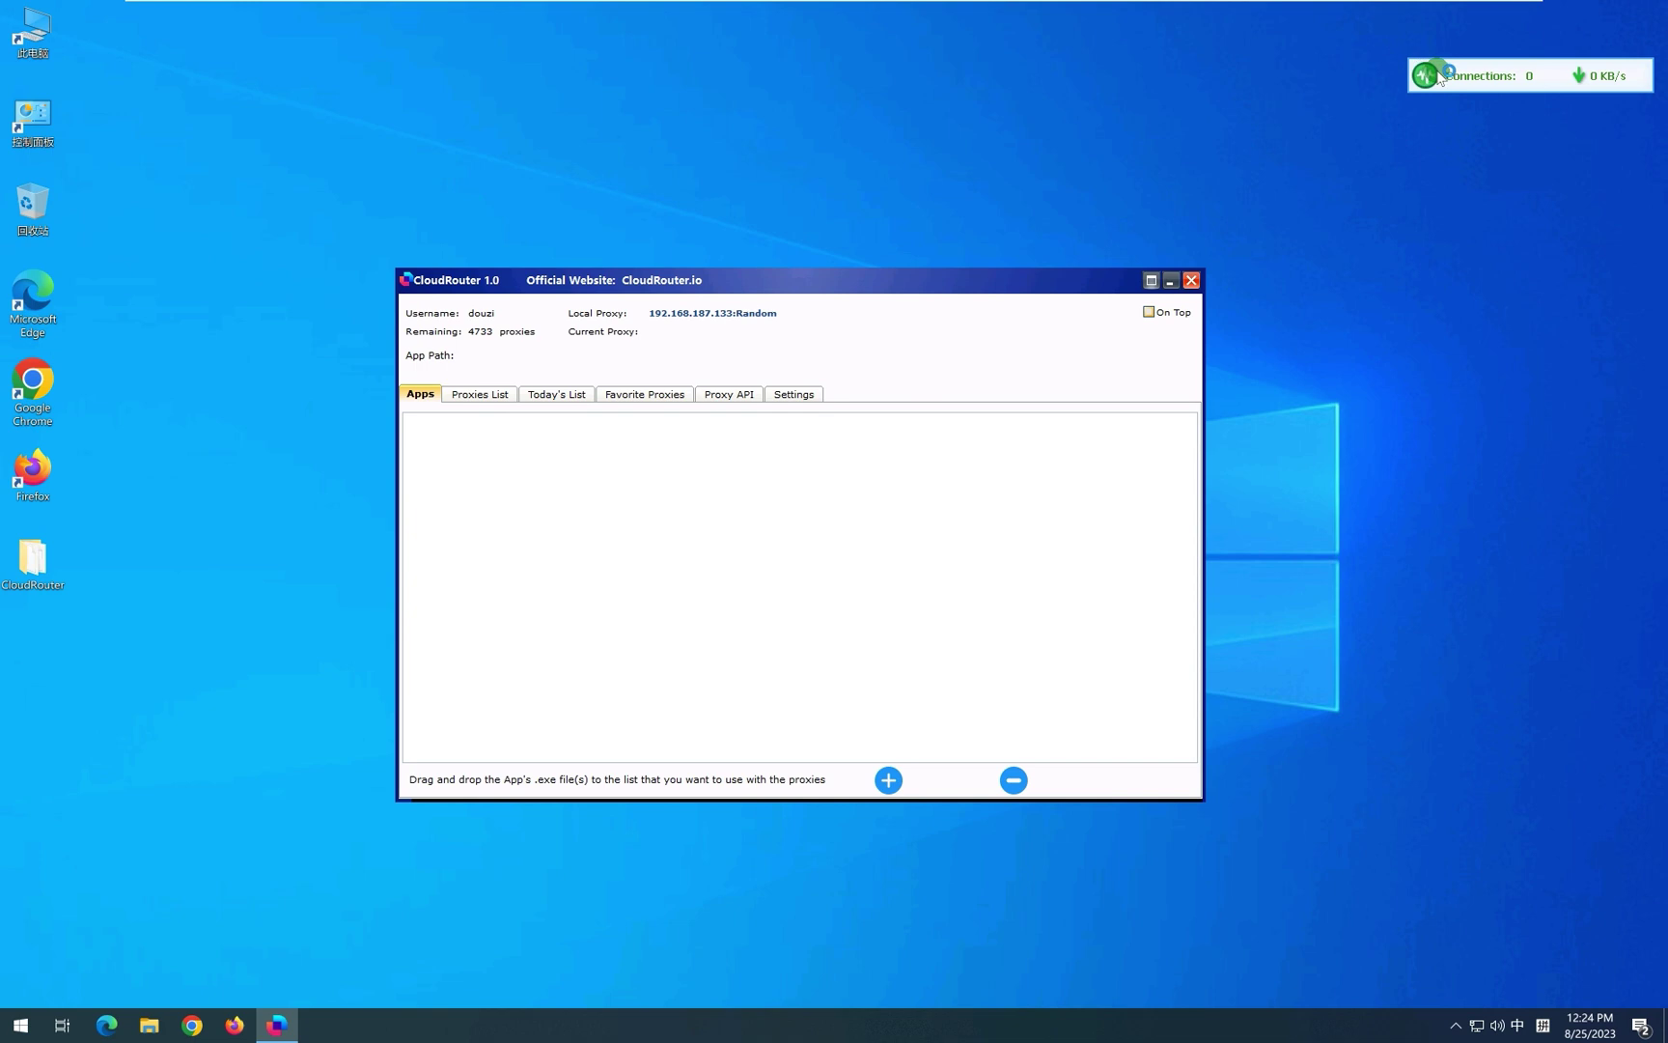
drag(1443, 80, 1368, 100)
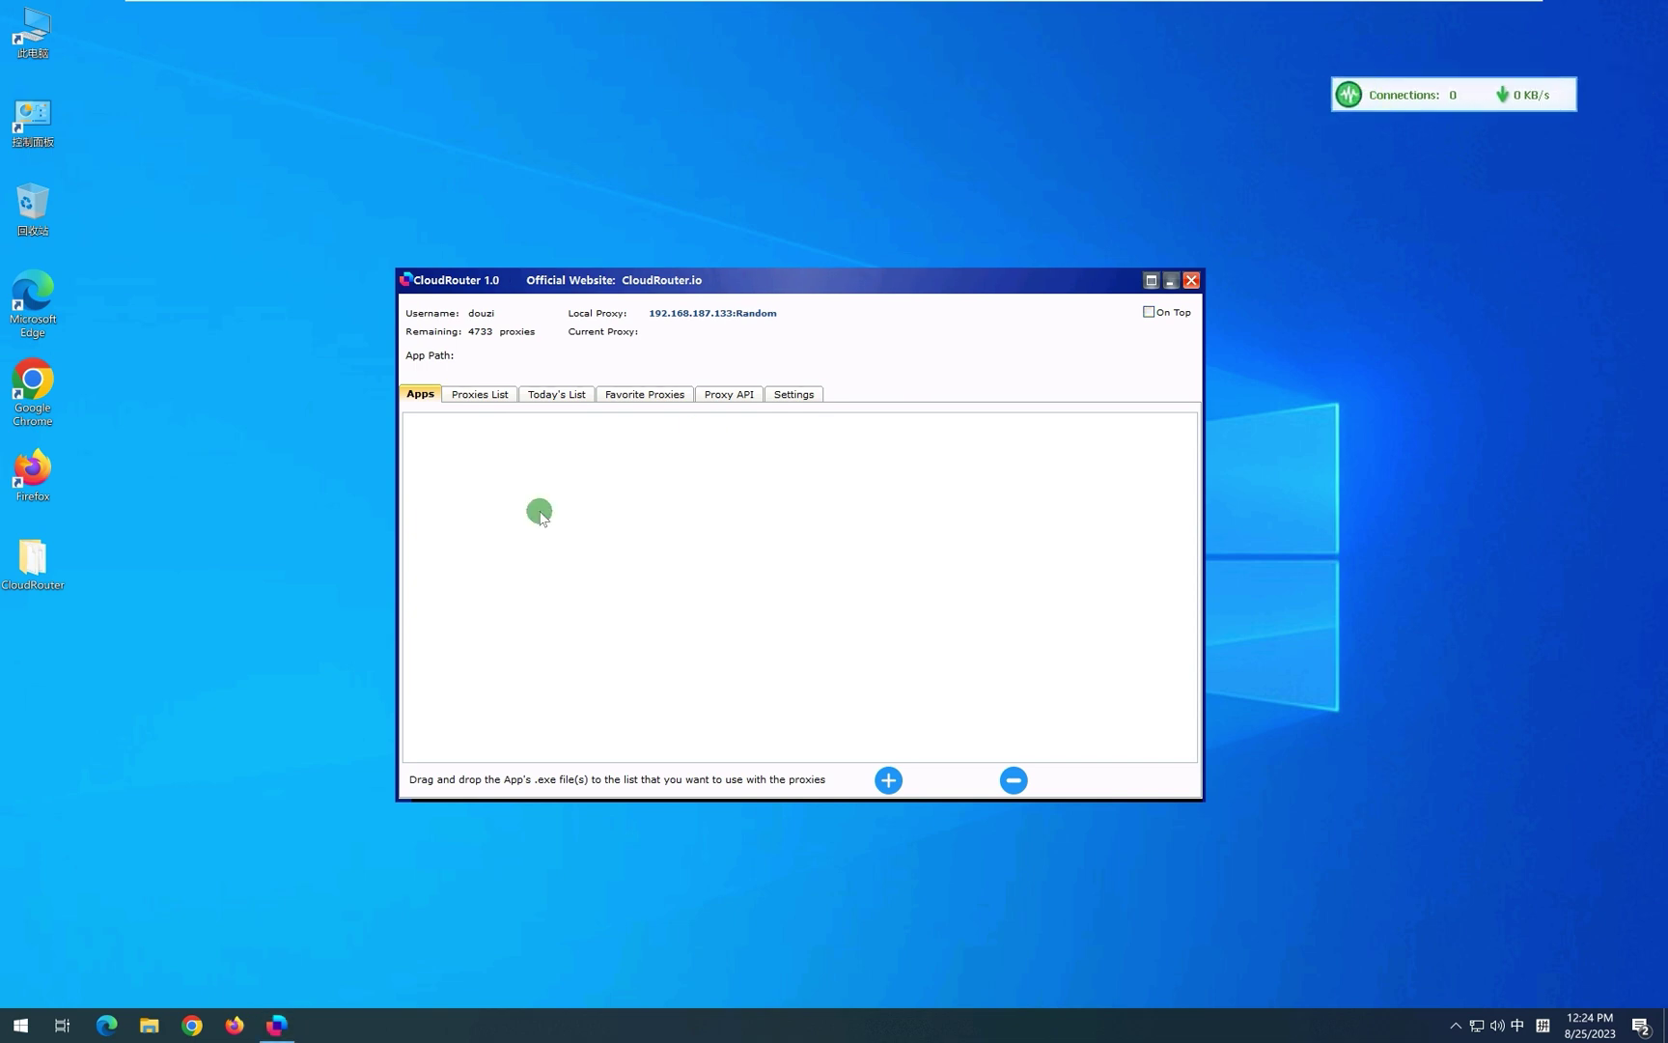
click(500, 463)
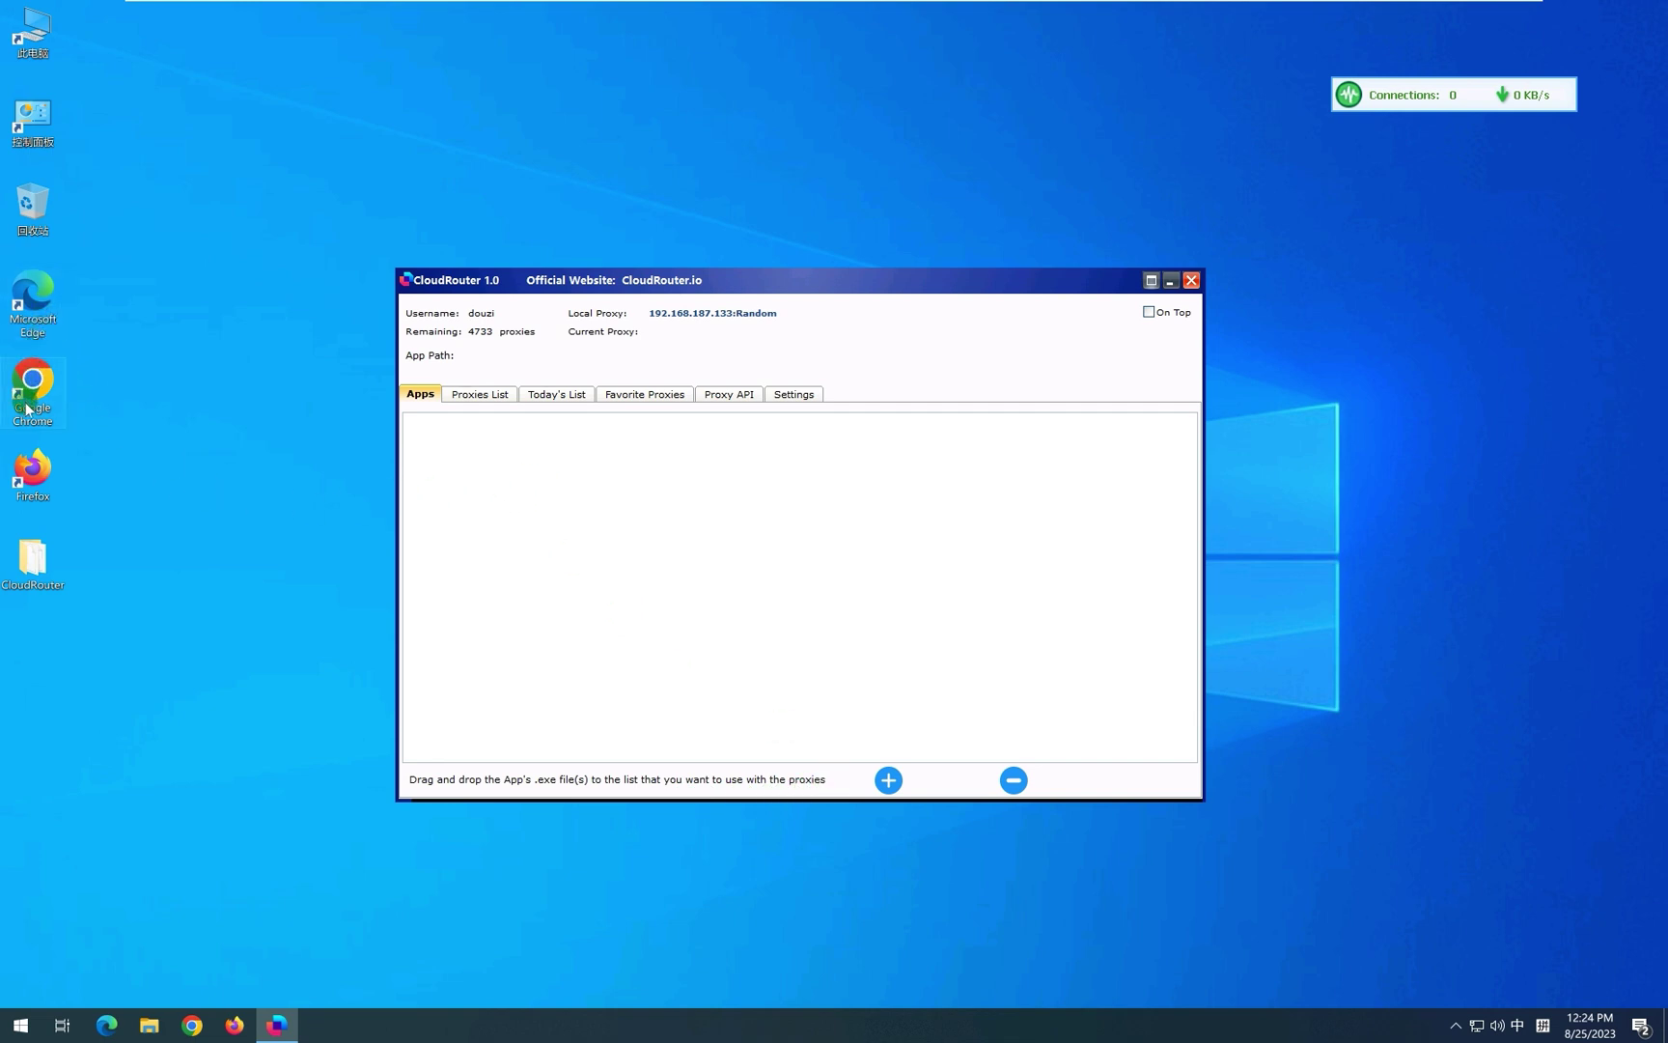
drag(24, 394, 544, 513)
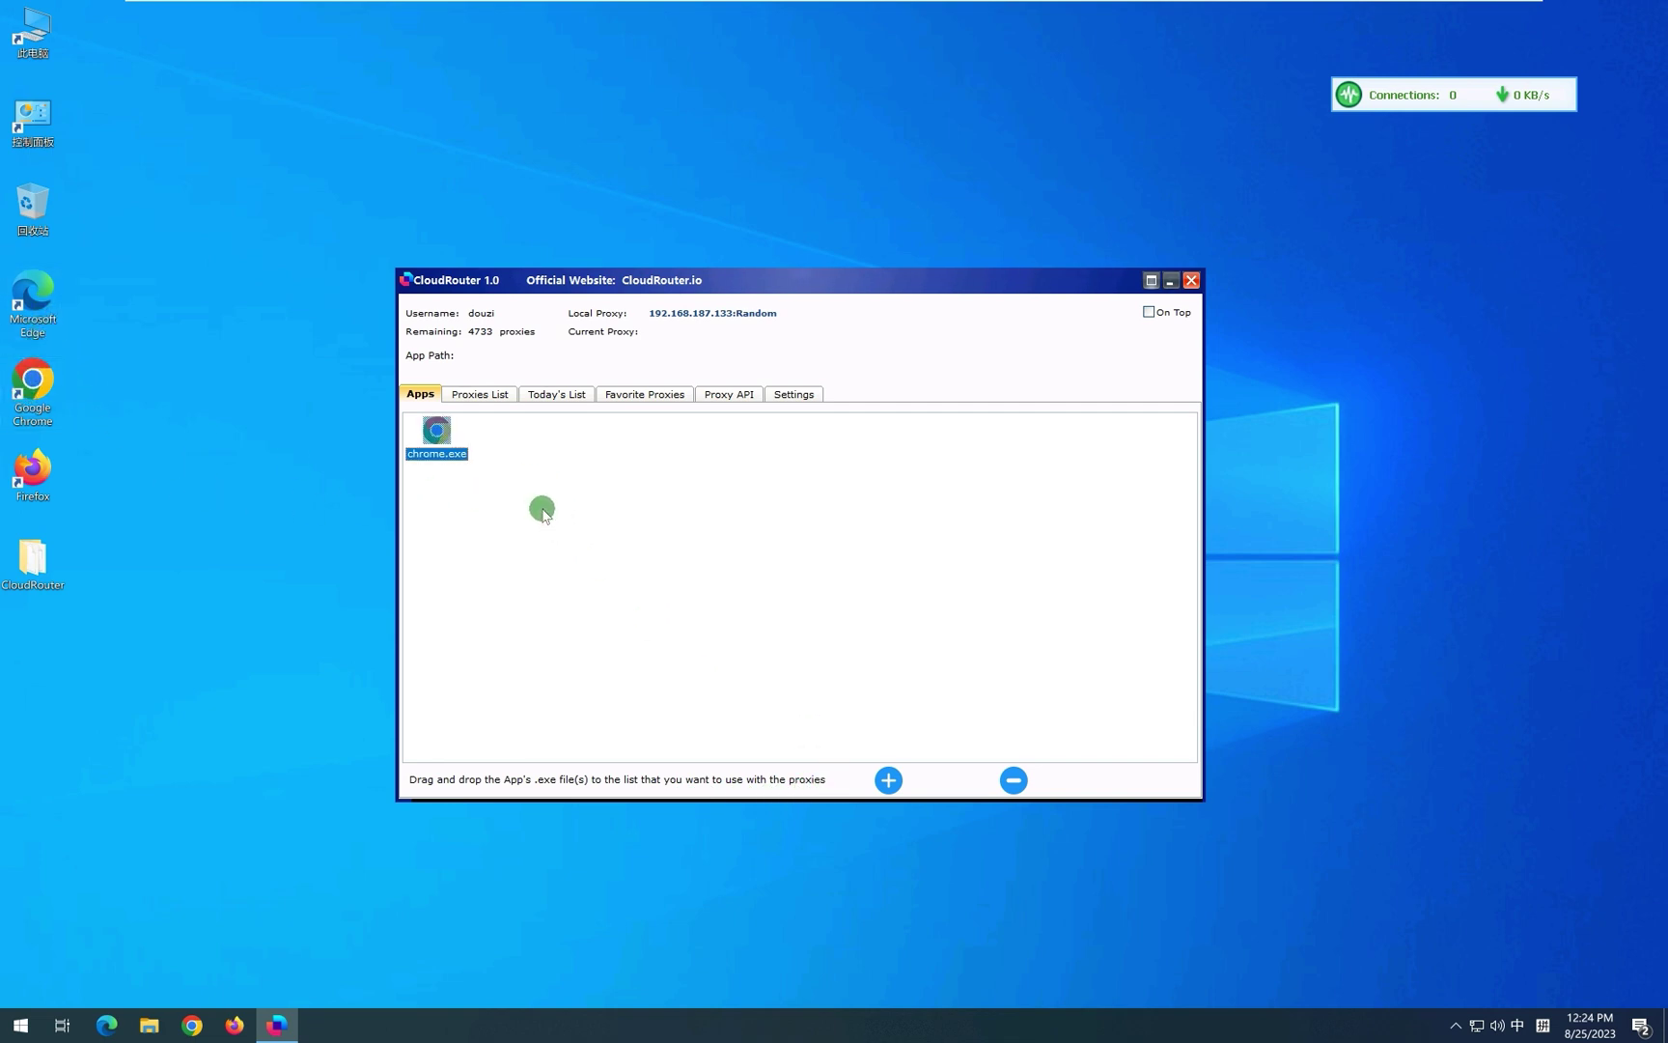
Add firefox.exe from C:\Program Files\Mozilla Firefox, then drag Microsoft Edge into the Apps list.
click(886, 780)
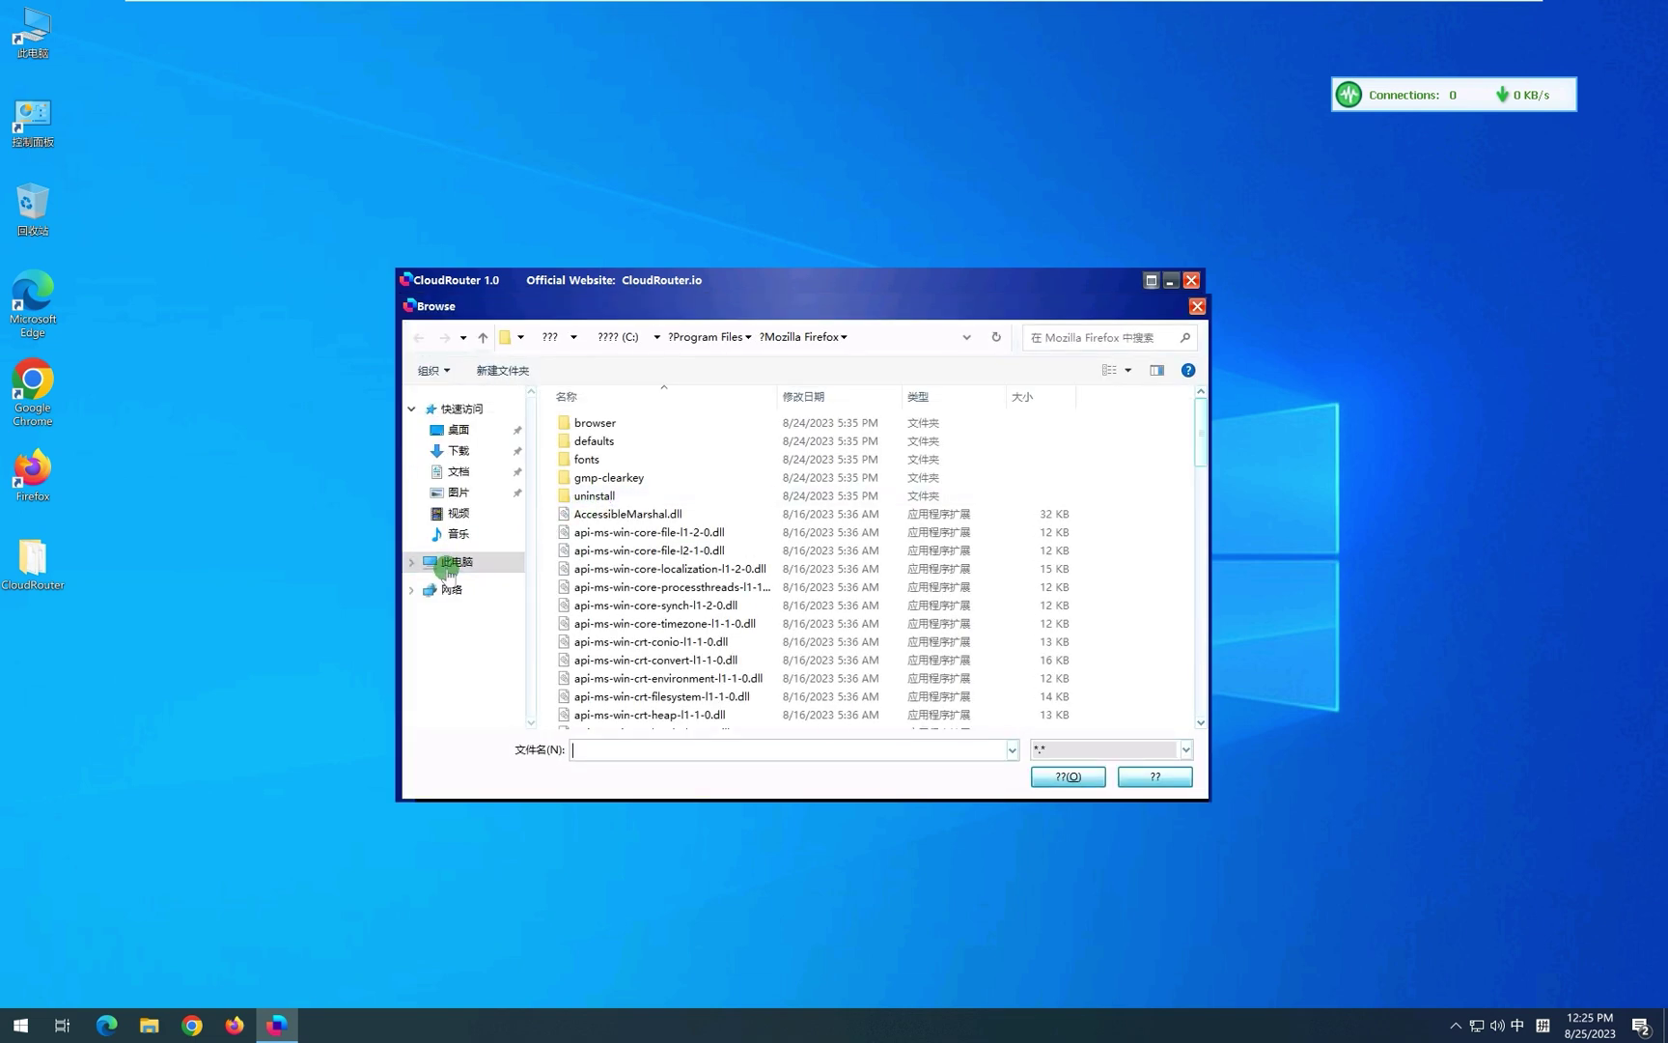
click(447, 563)
double_click(690, 651)
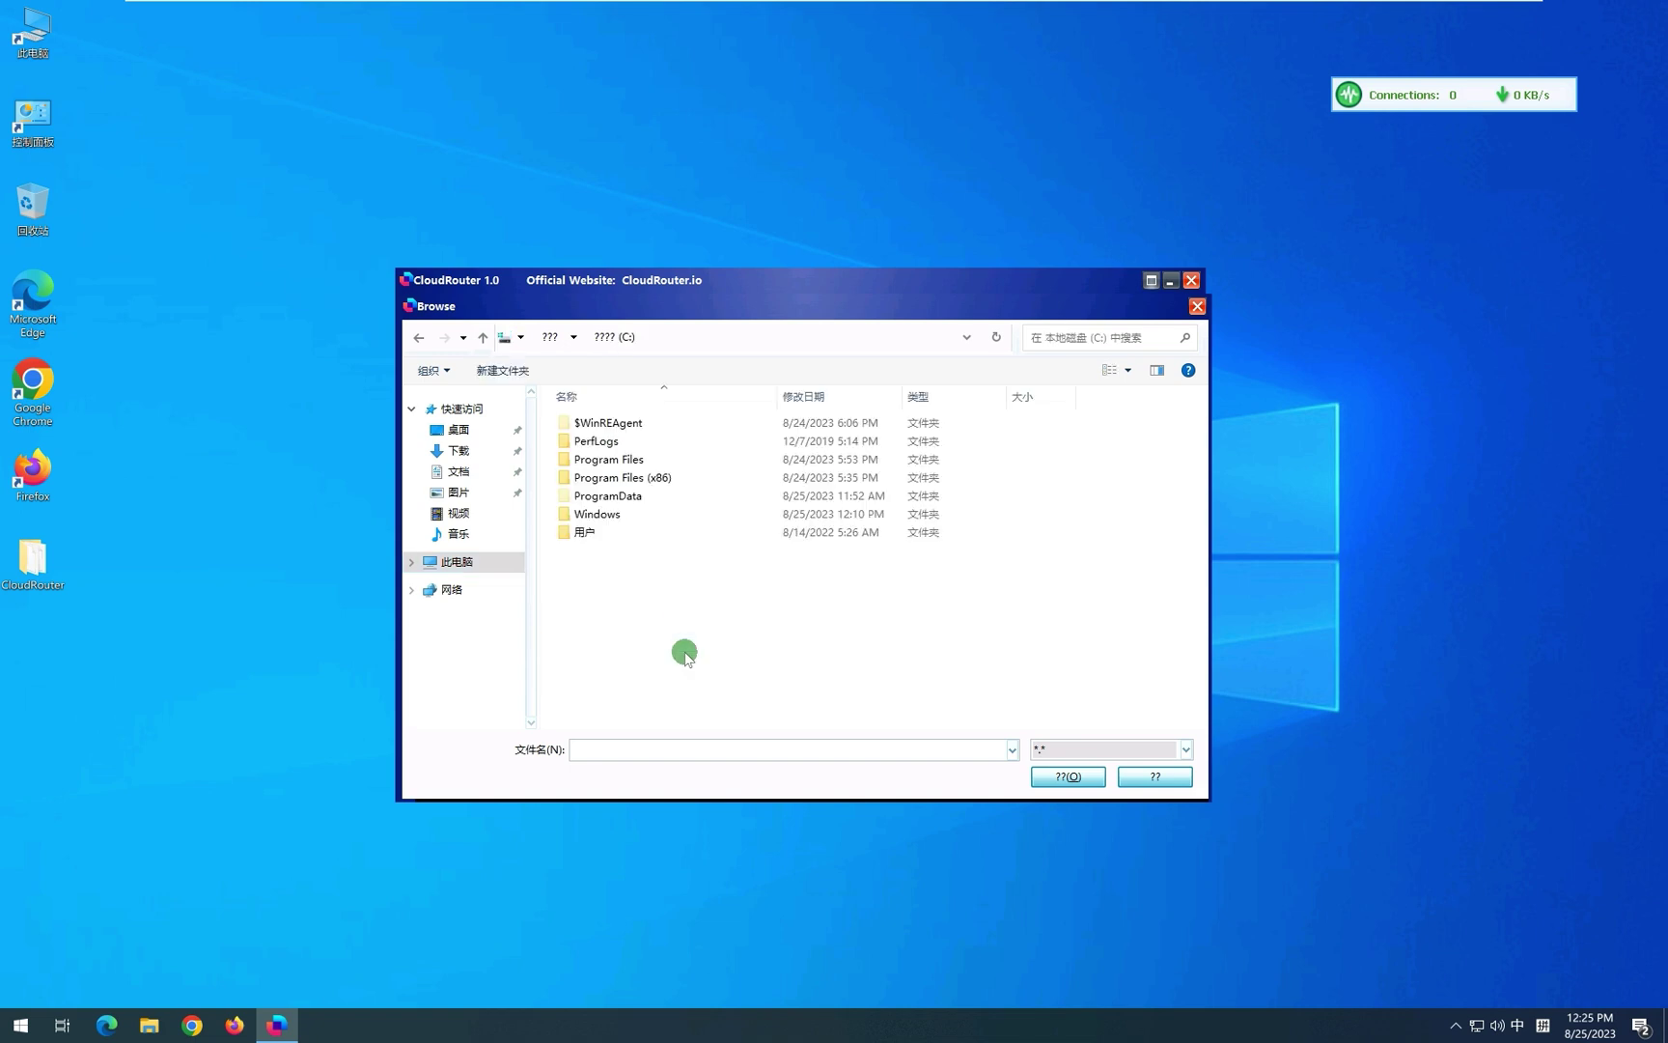
double_click(645, 464)
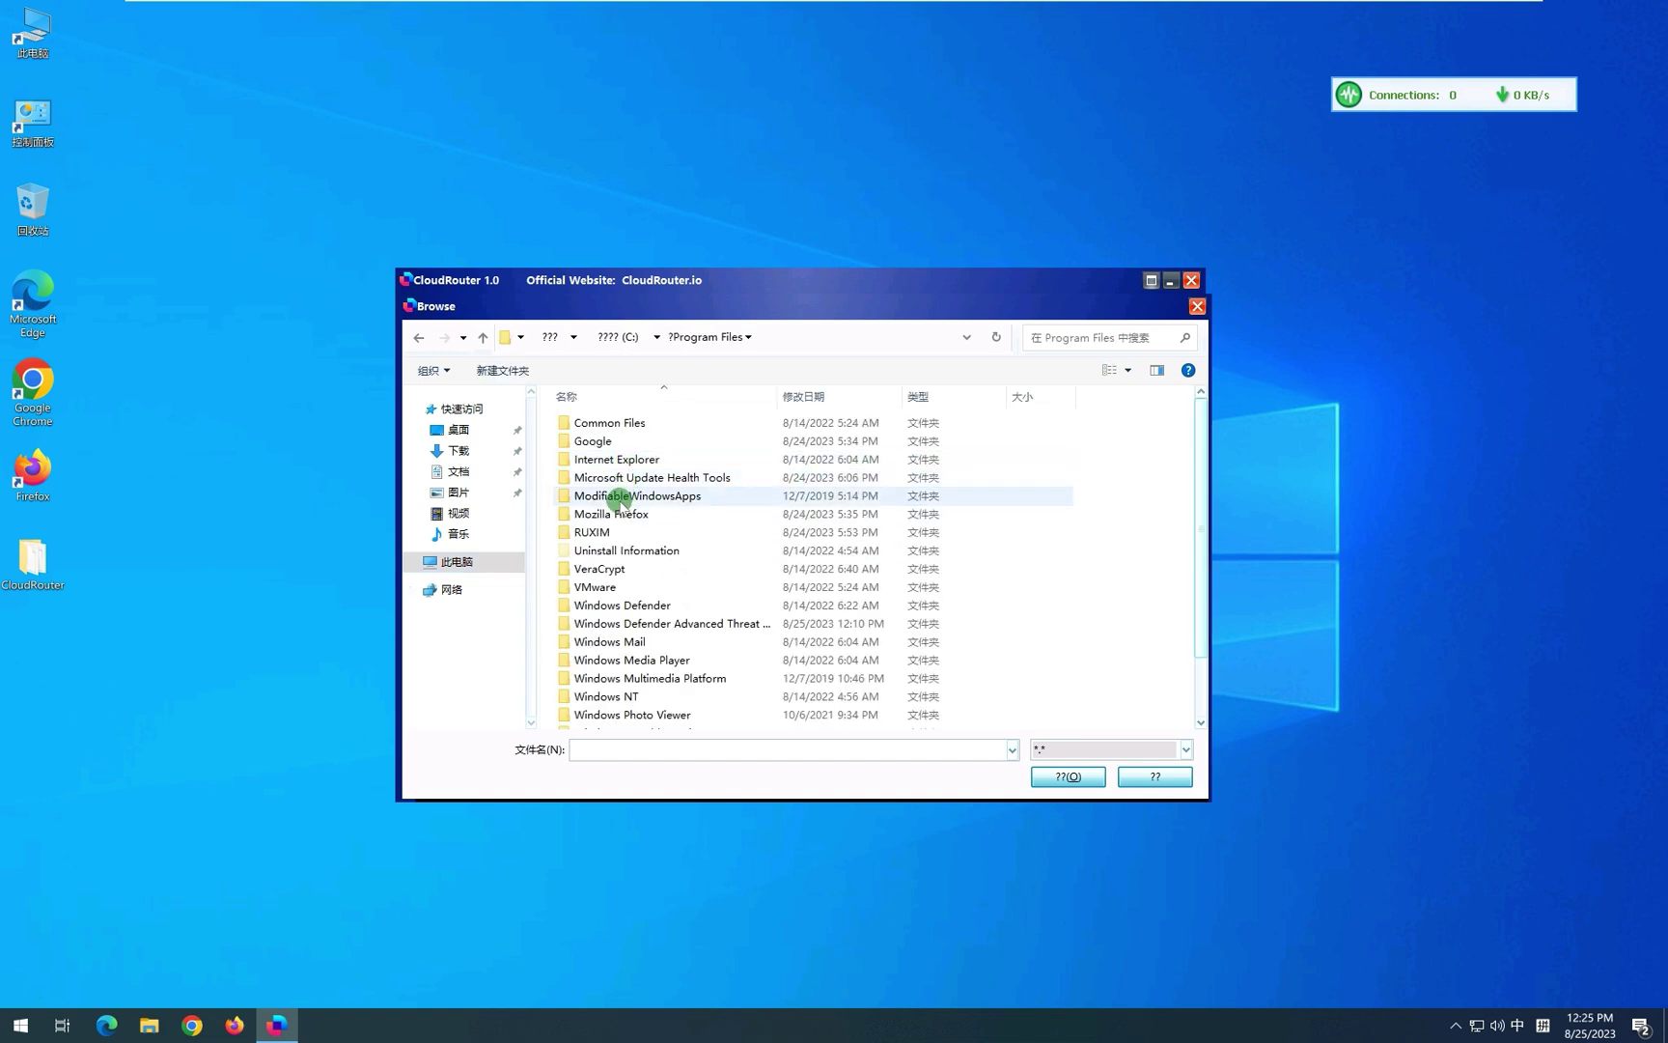
double_click(620, 513)
scroll(713, 595, down, 5)
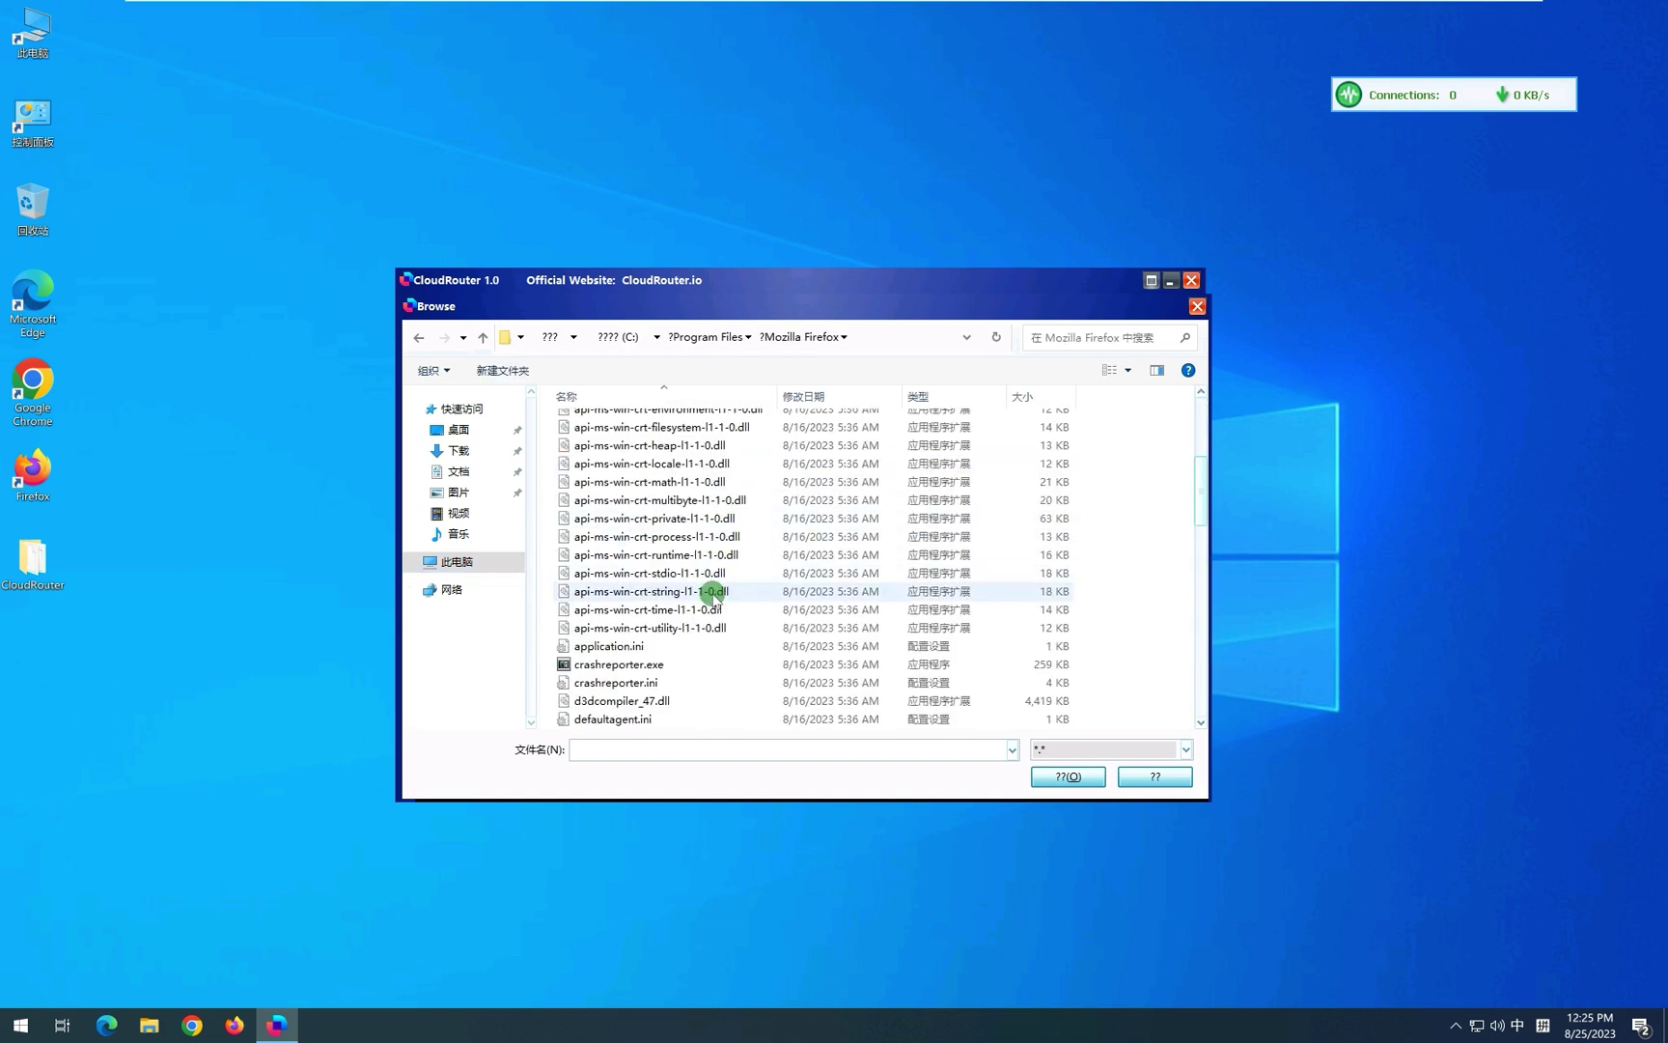
scroll(714, 596, down, 4)
click(618, 572)
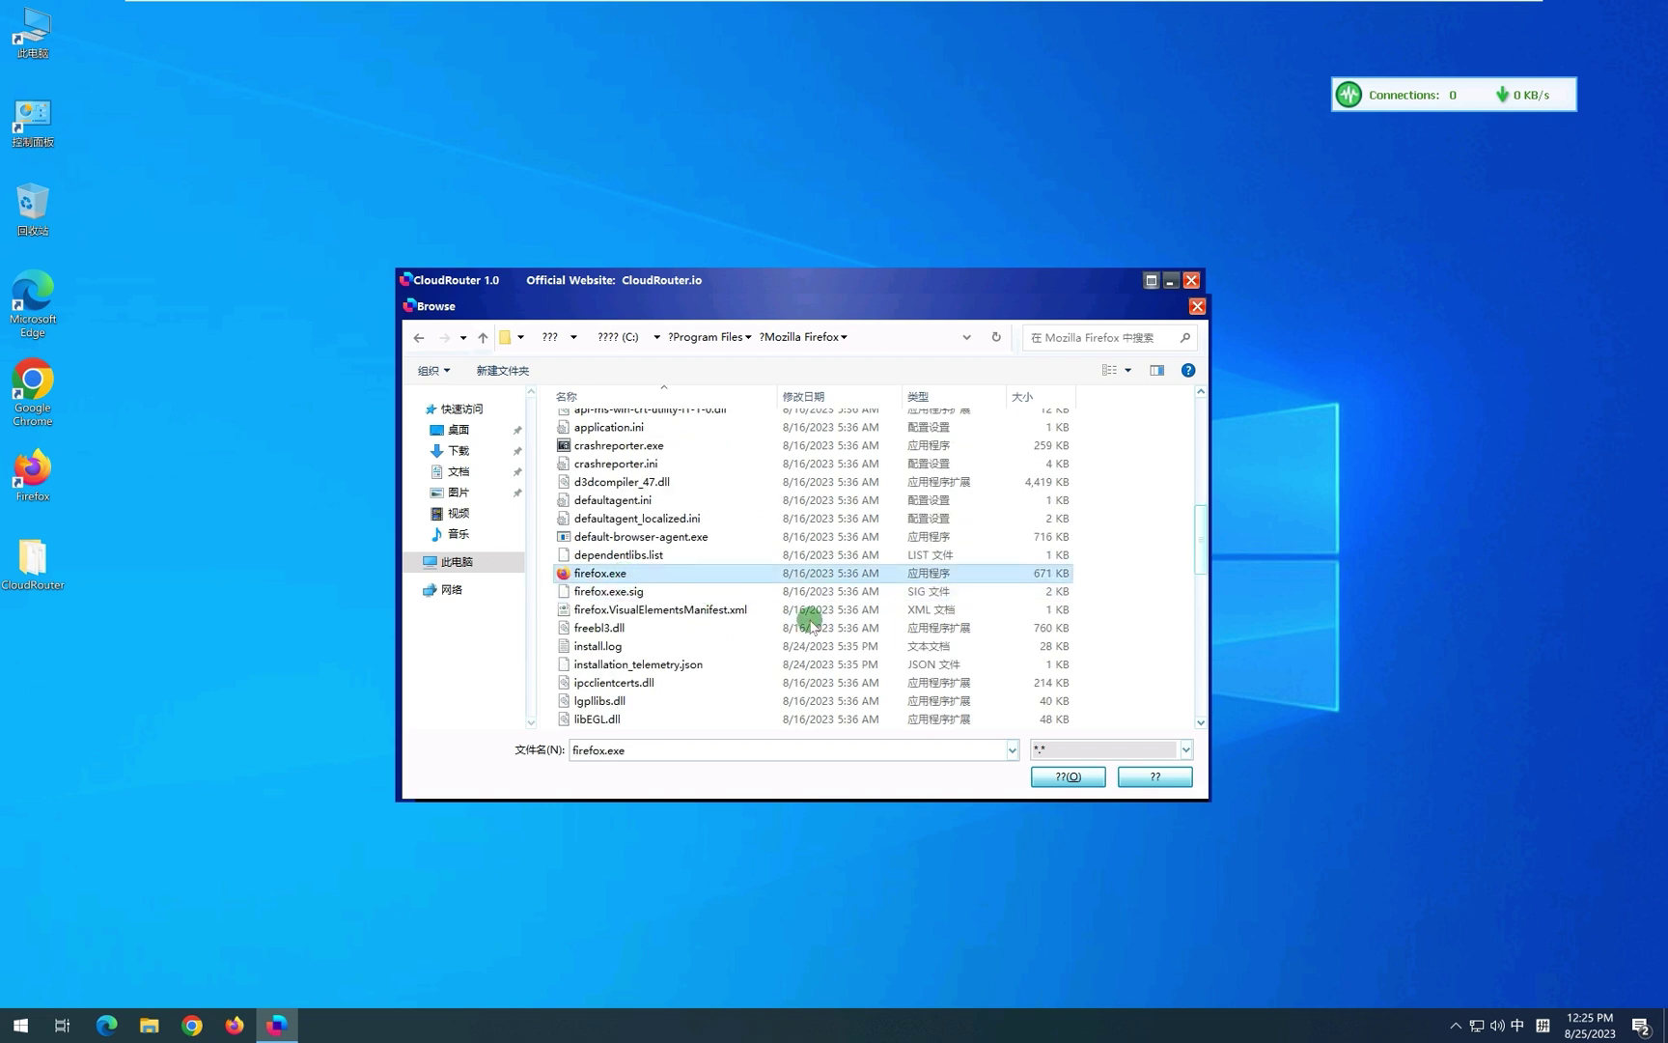
click(1069, 772)
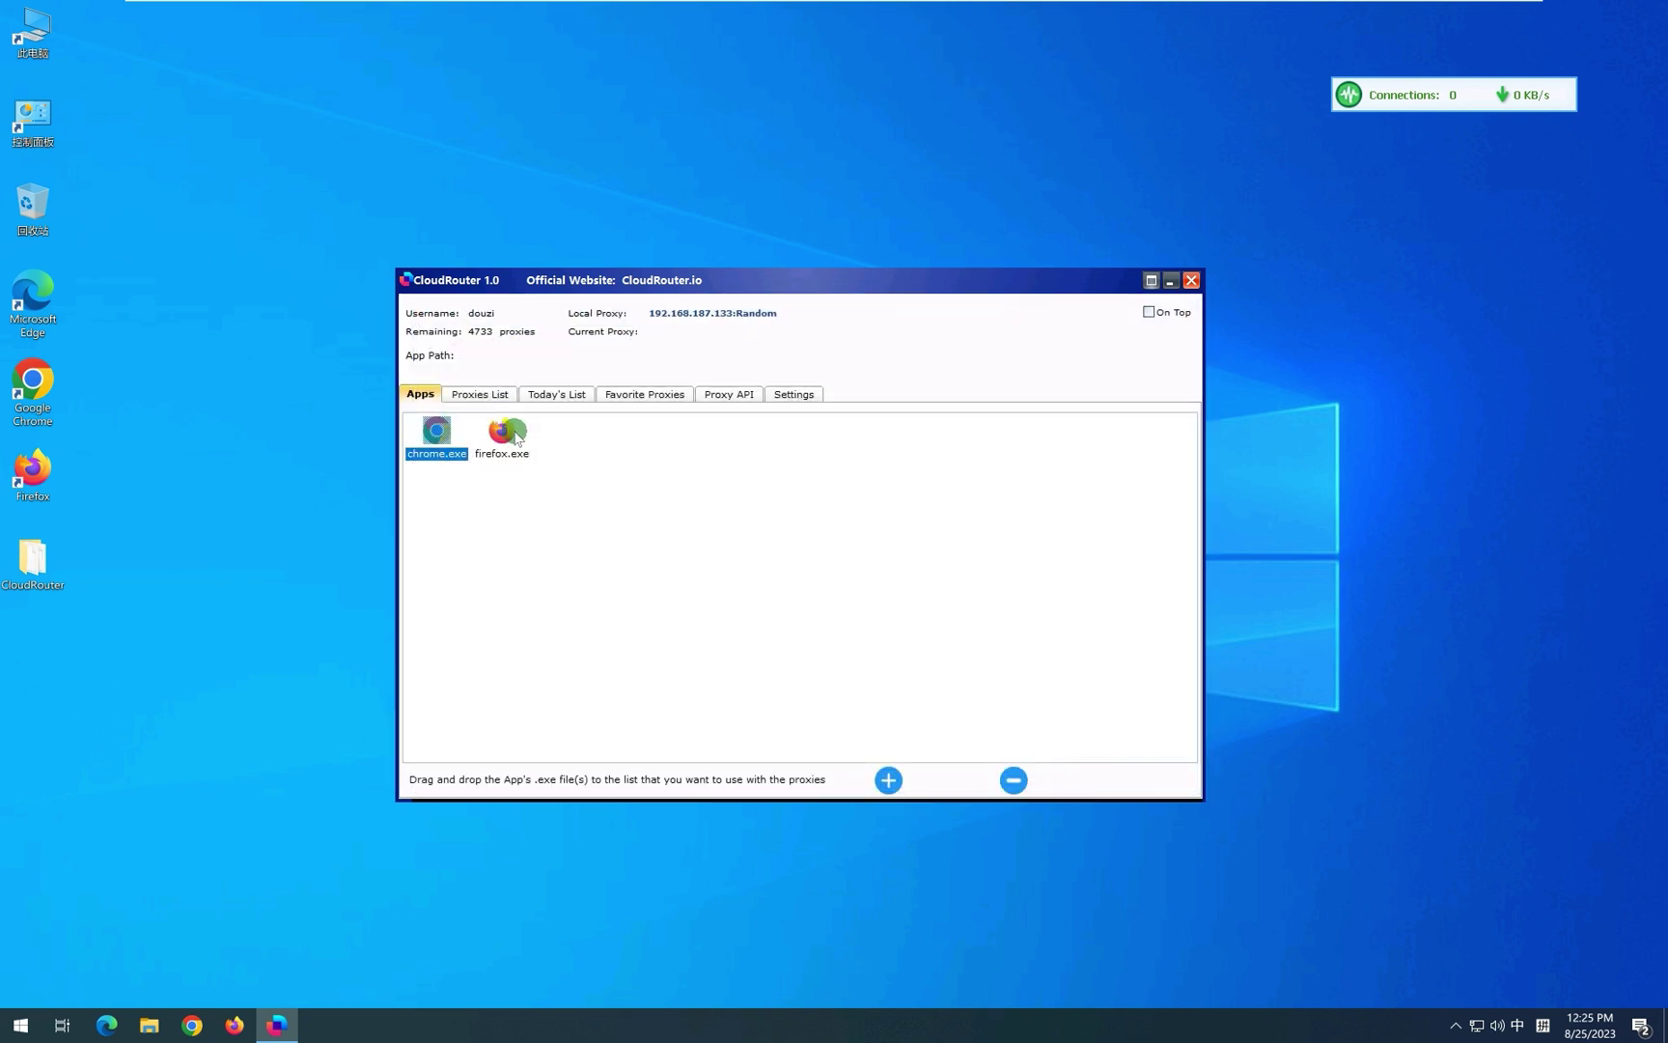
click(495, 444)
drag(39, 272, 729, 548)
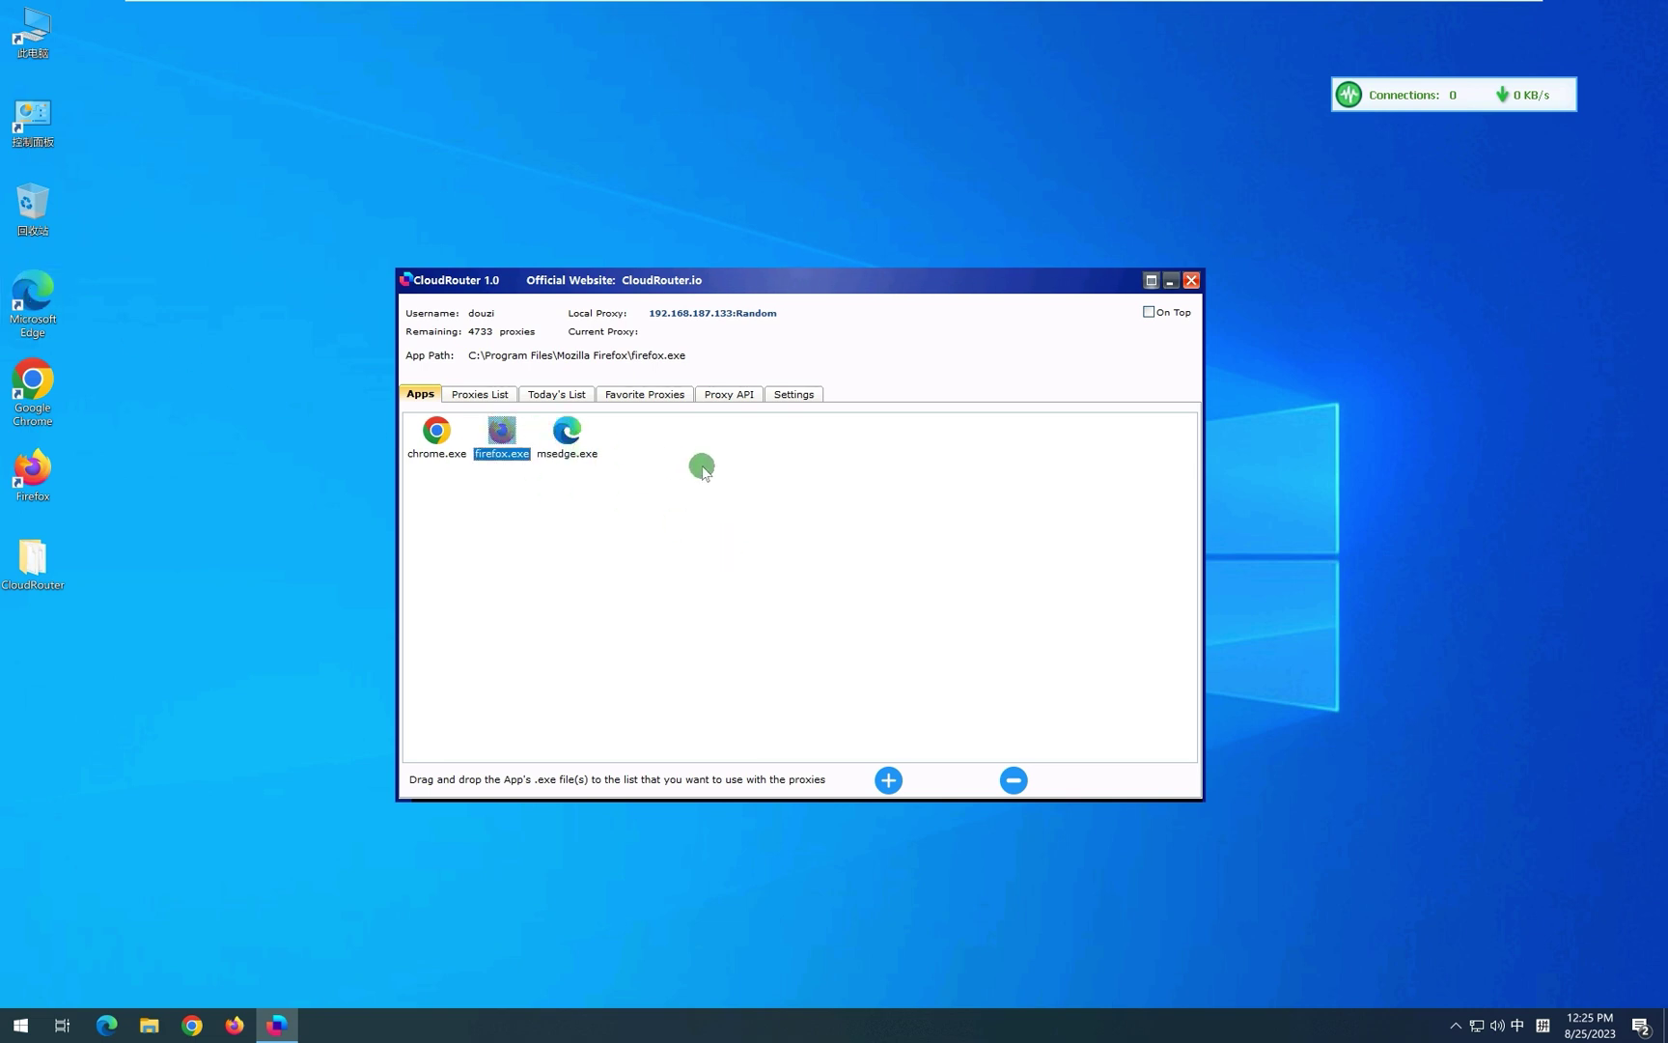
Open the Proxies List and search for proxies with Country US.
click(500, 394)
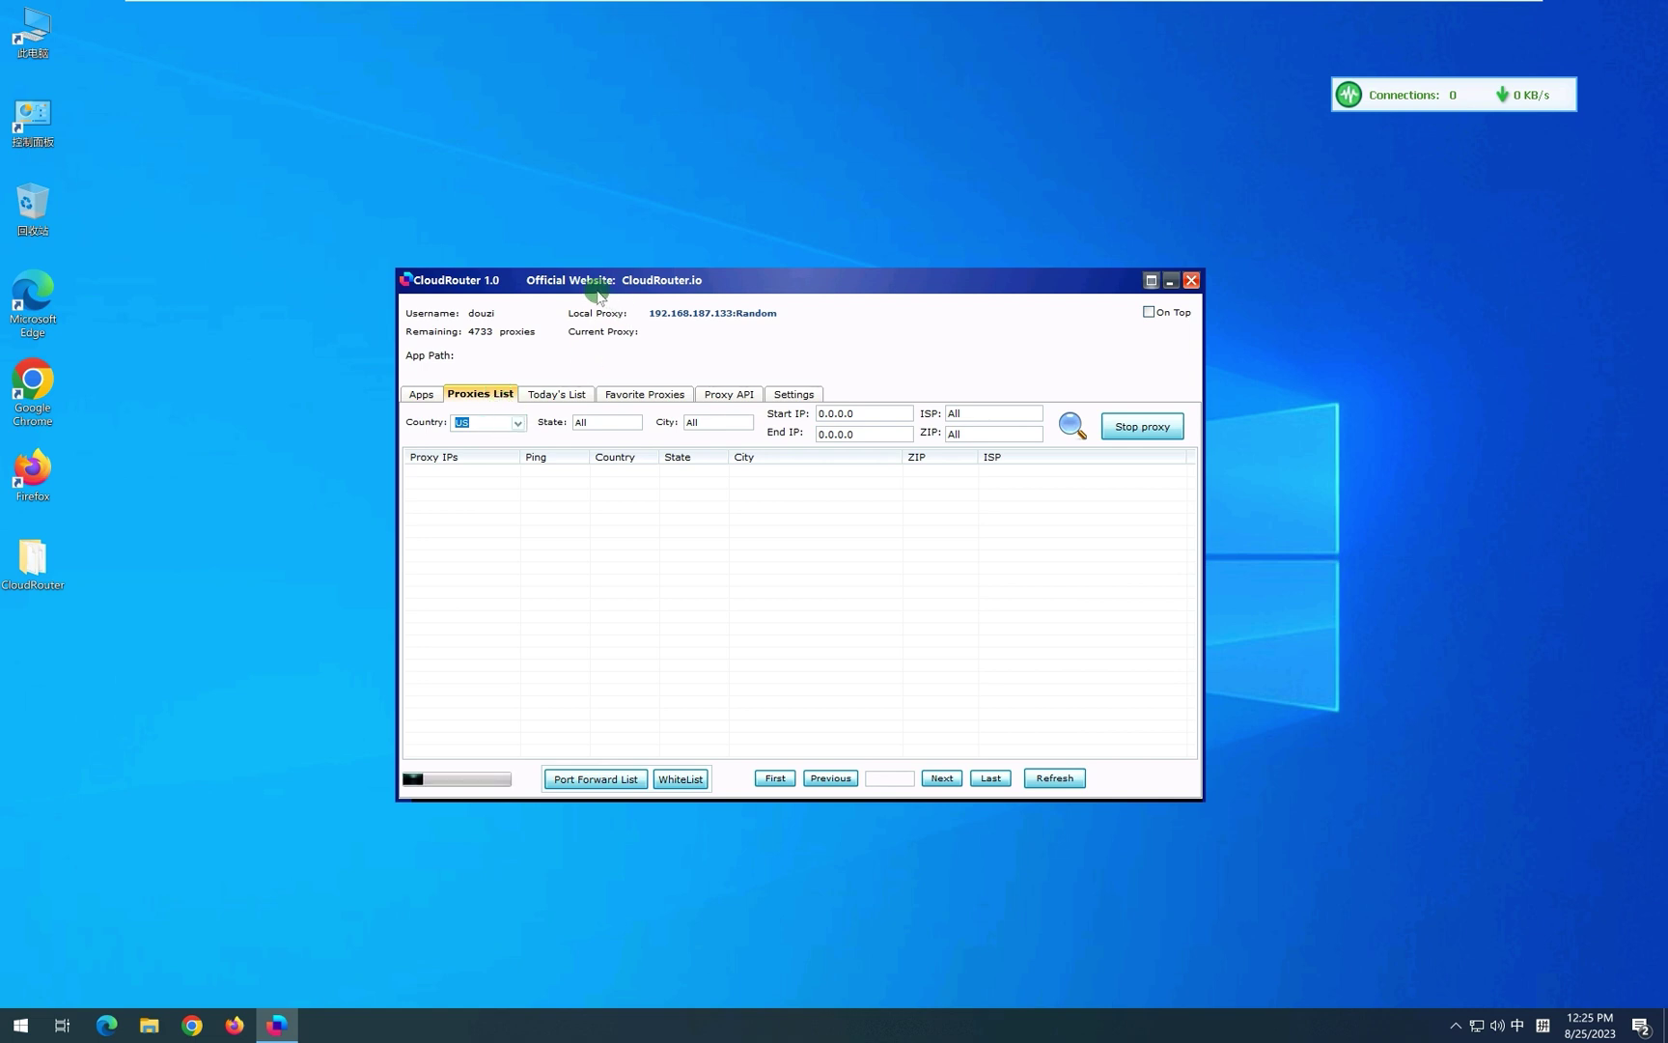
drag(591, 289, 555, 295)
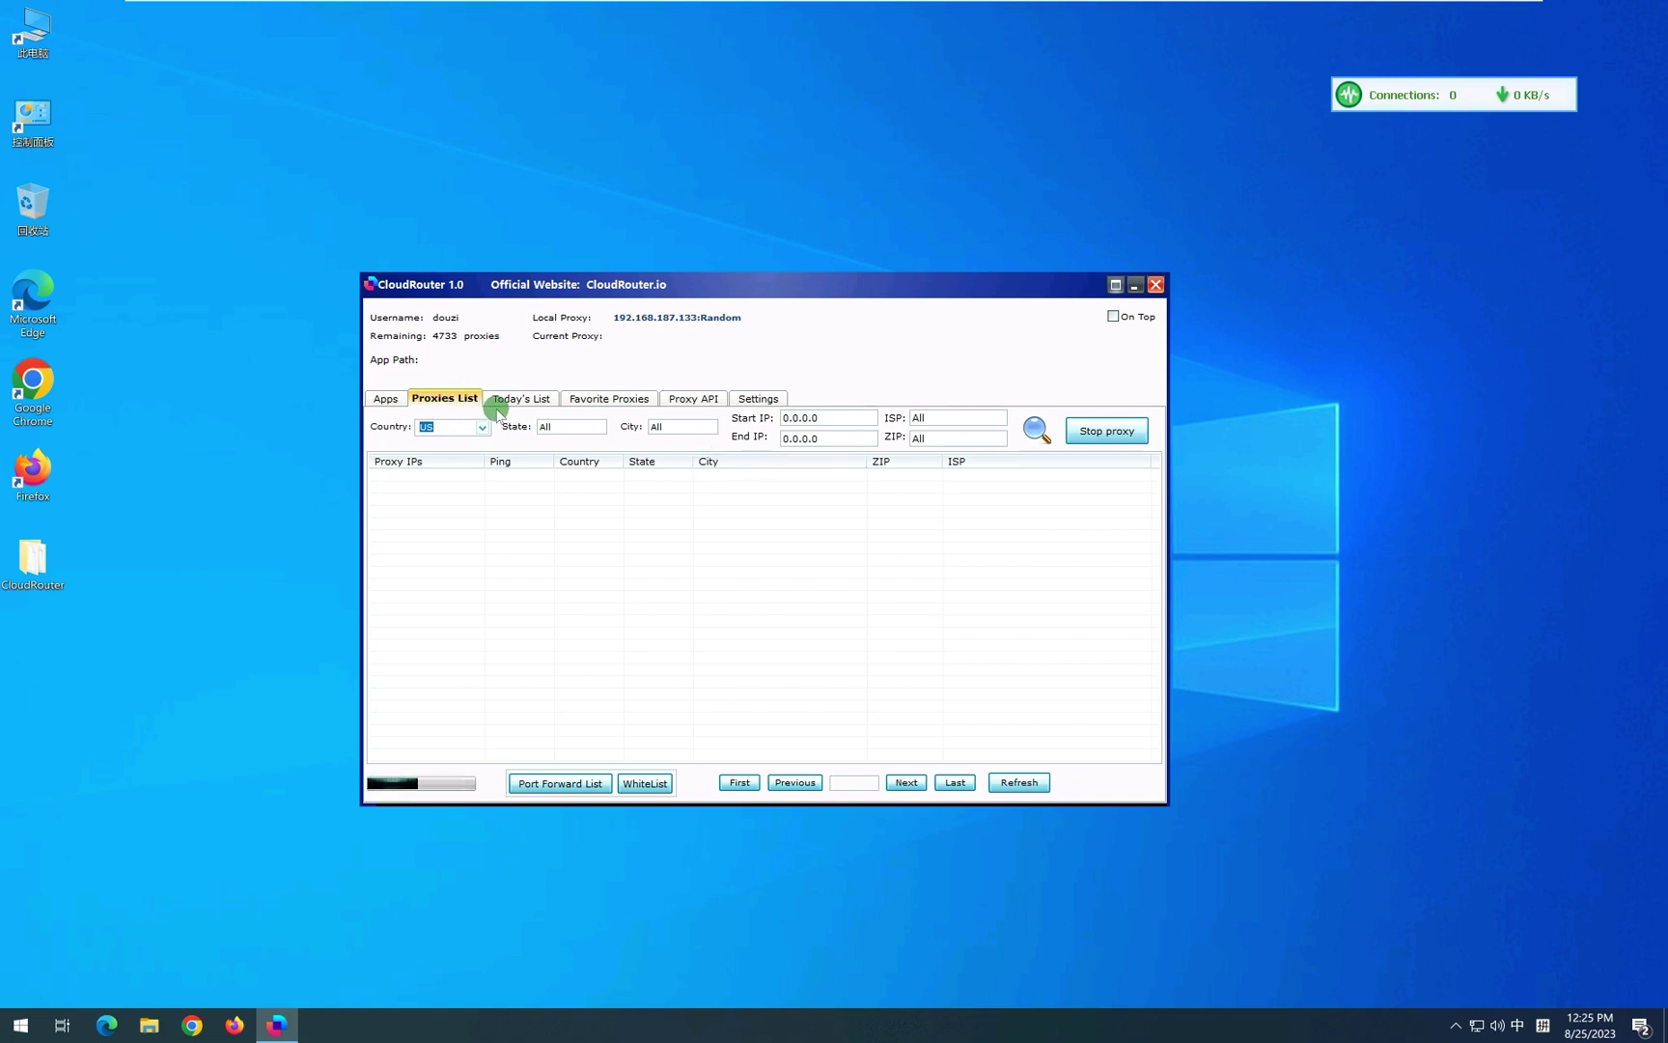
click(447, 426)
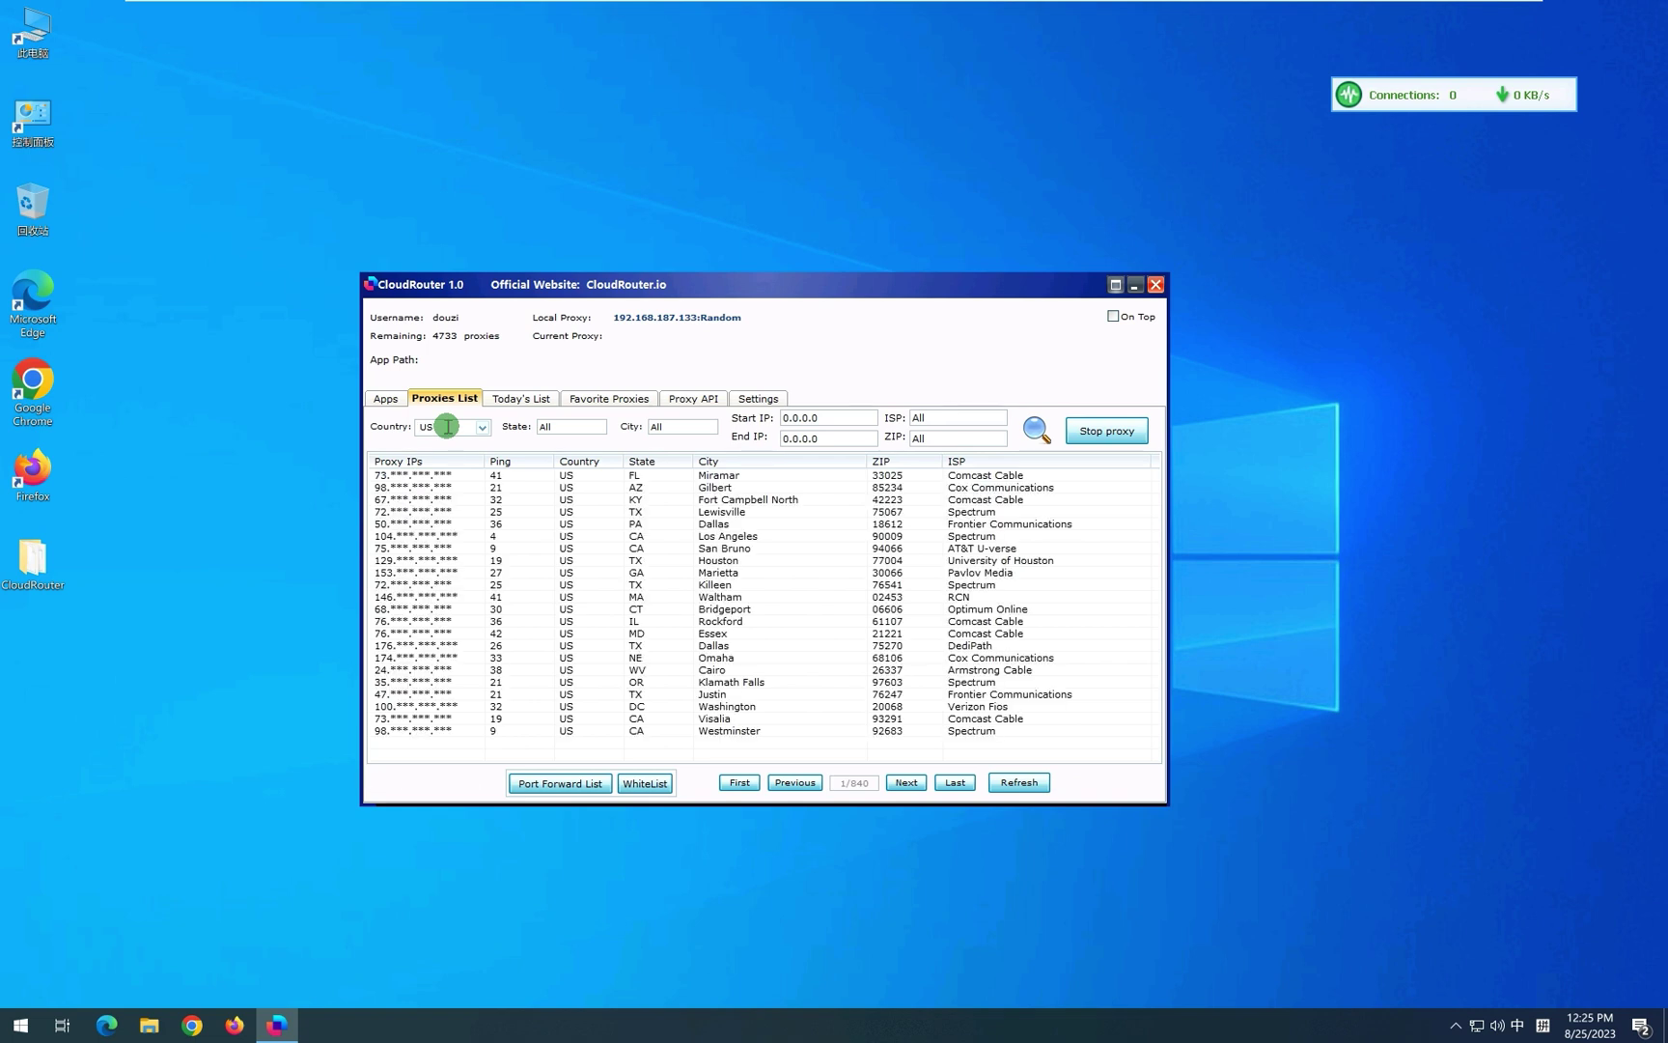
click(1042, 431)
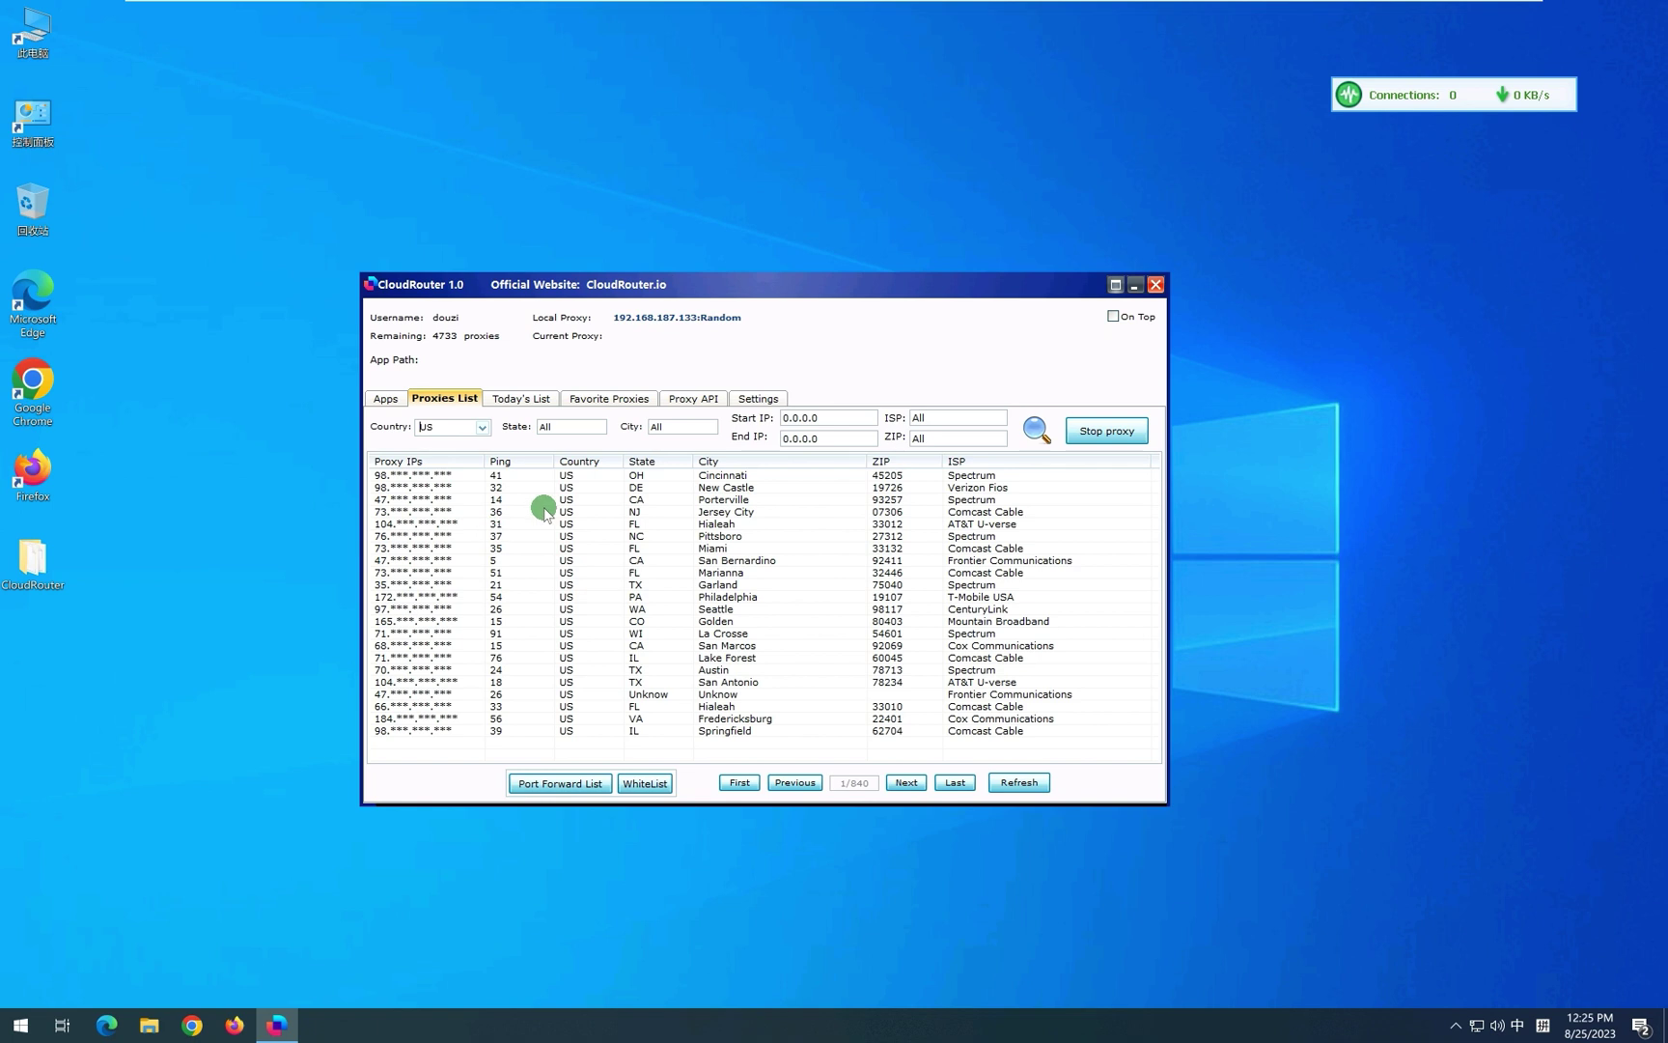
Filter the proxy list to Canadian proxies by entering CA as Country.
click(482, 429)
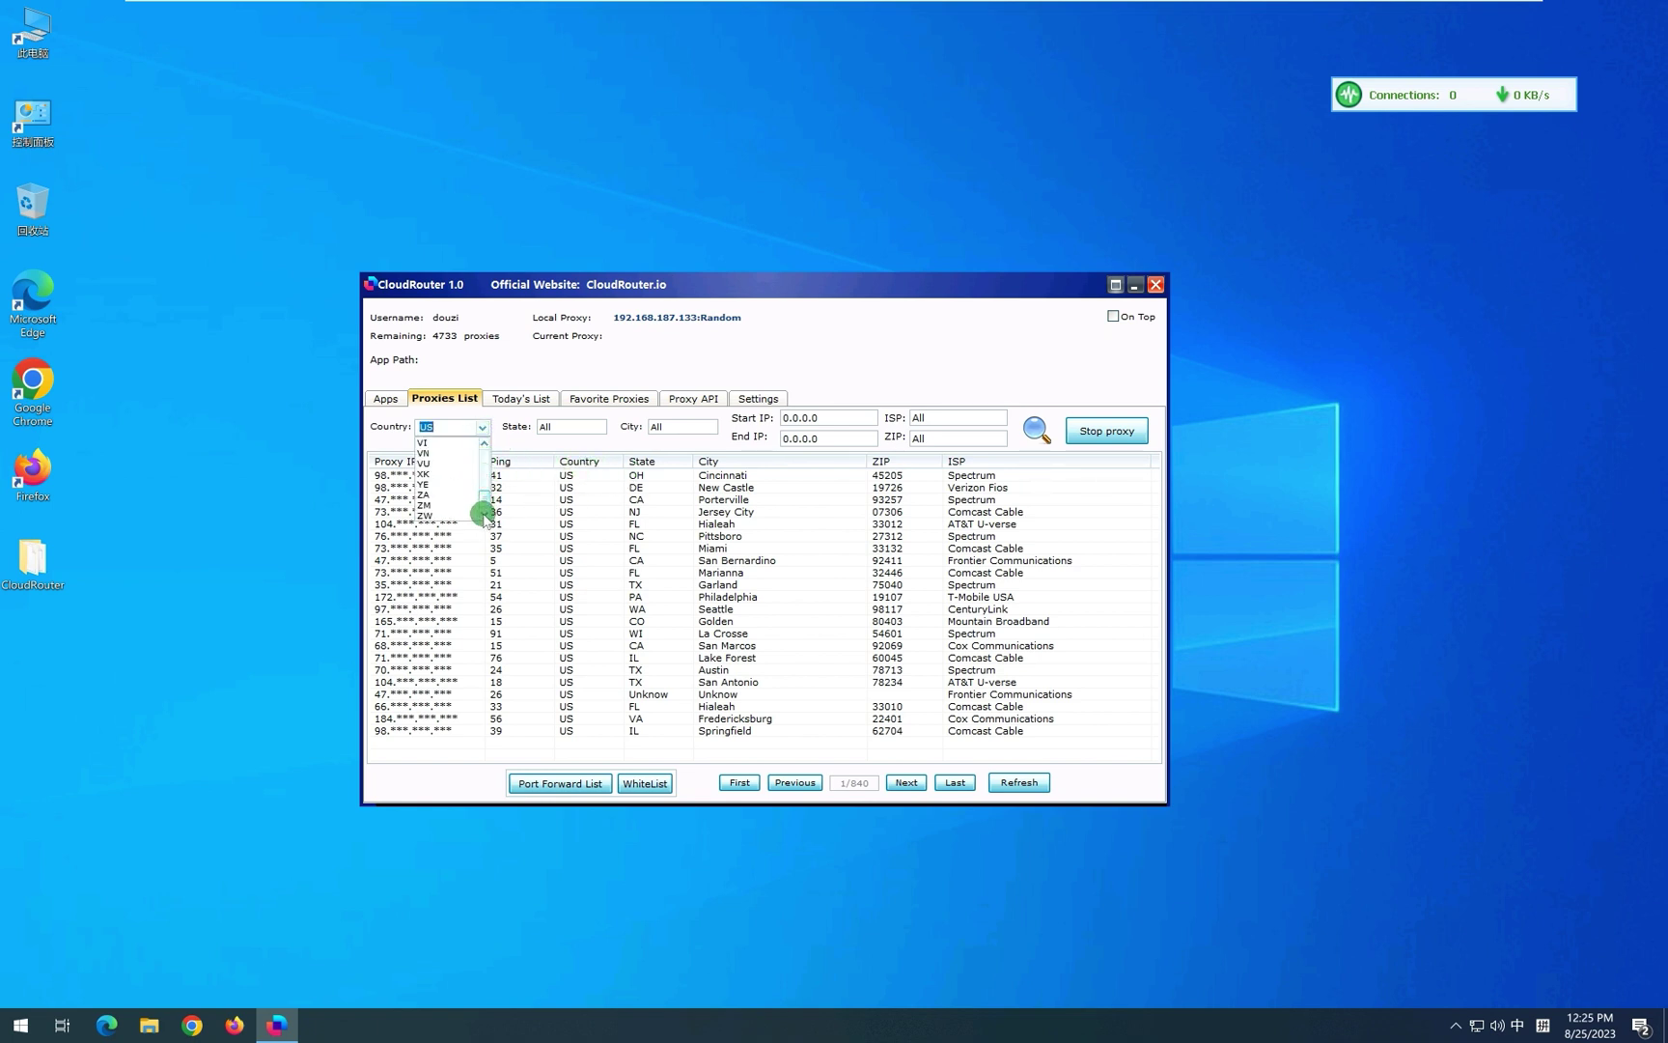
click(448, 422)
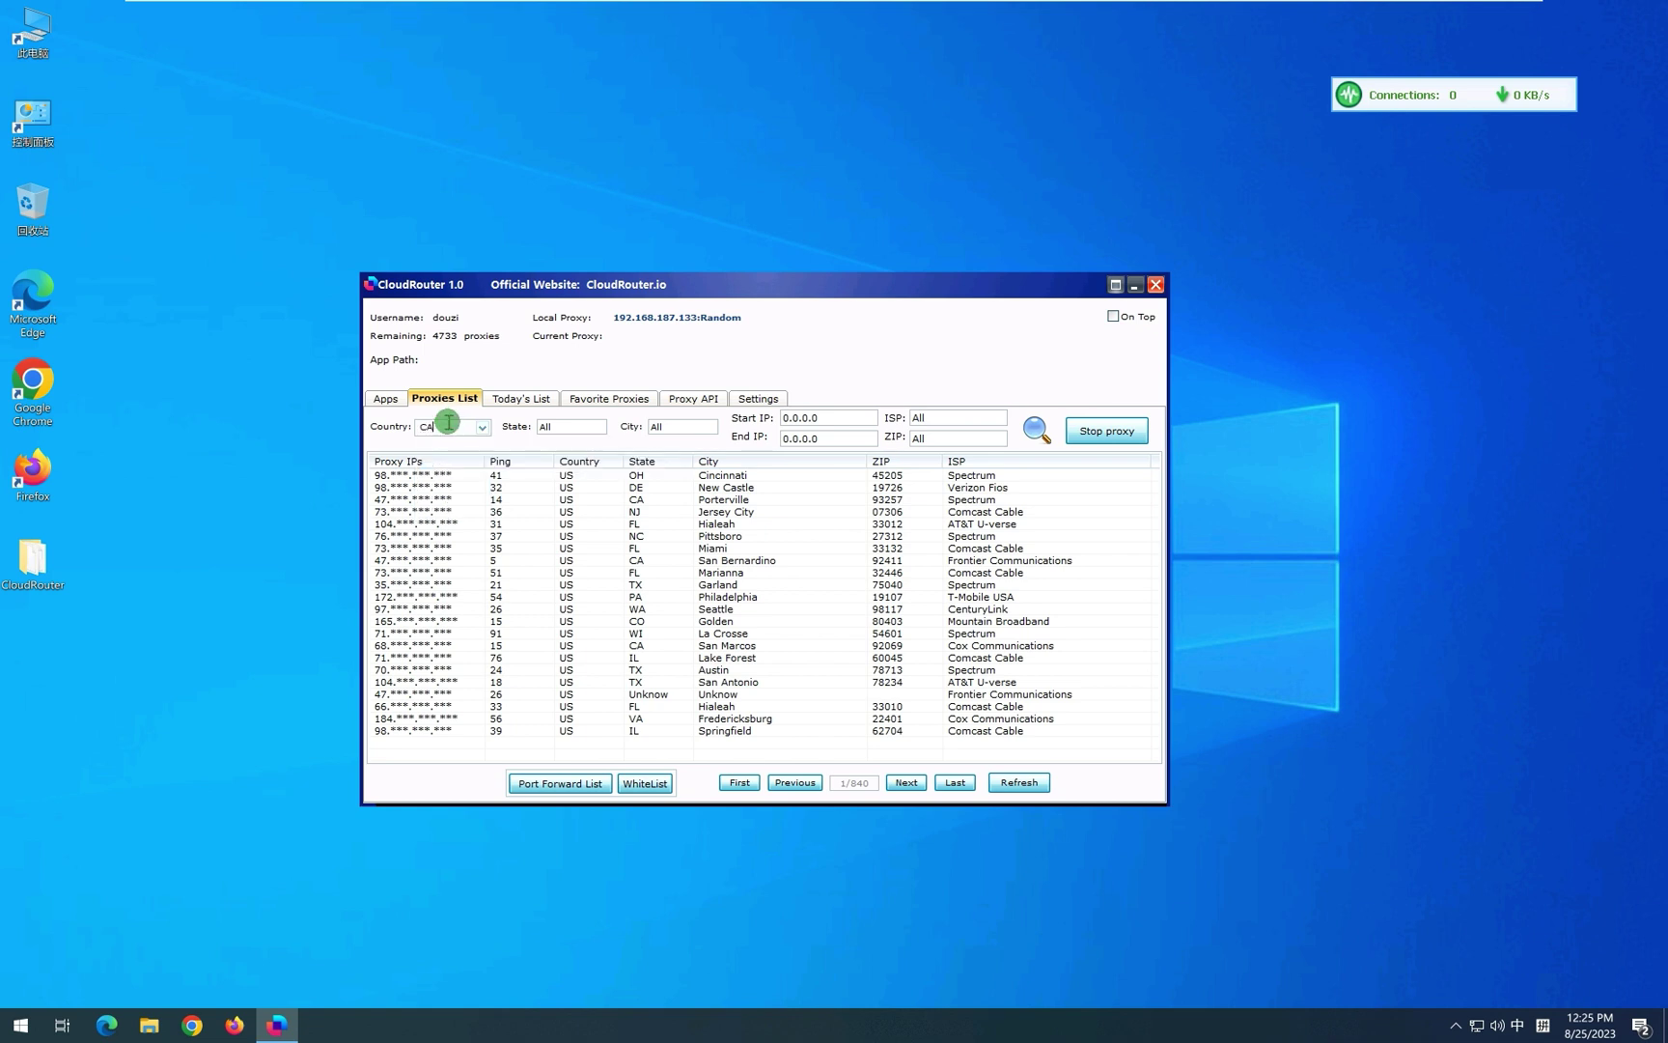
text(CA)
key(Return)
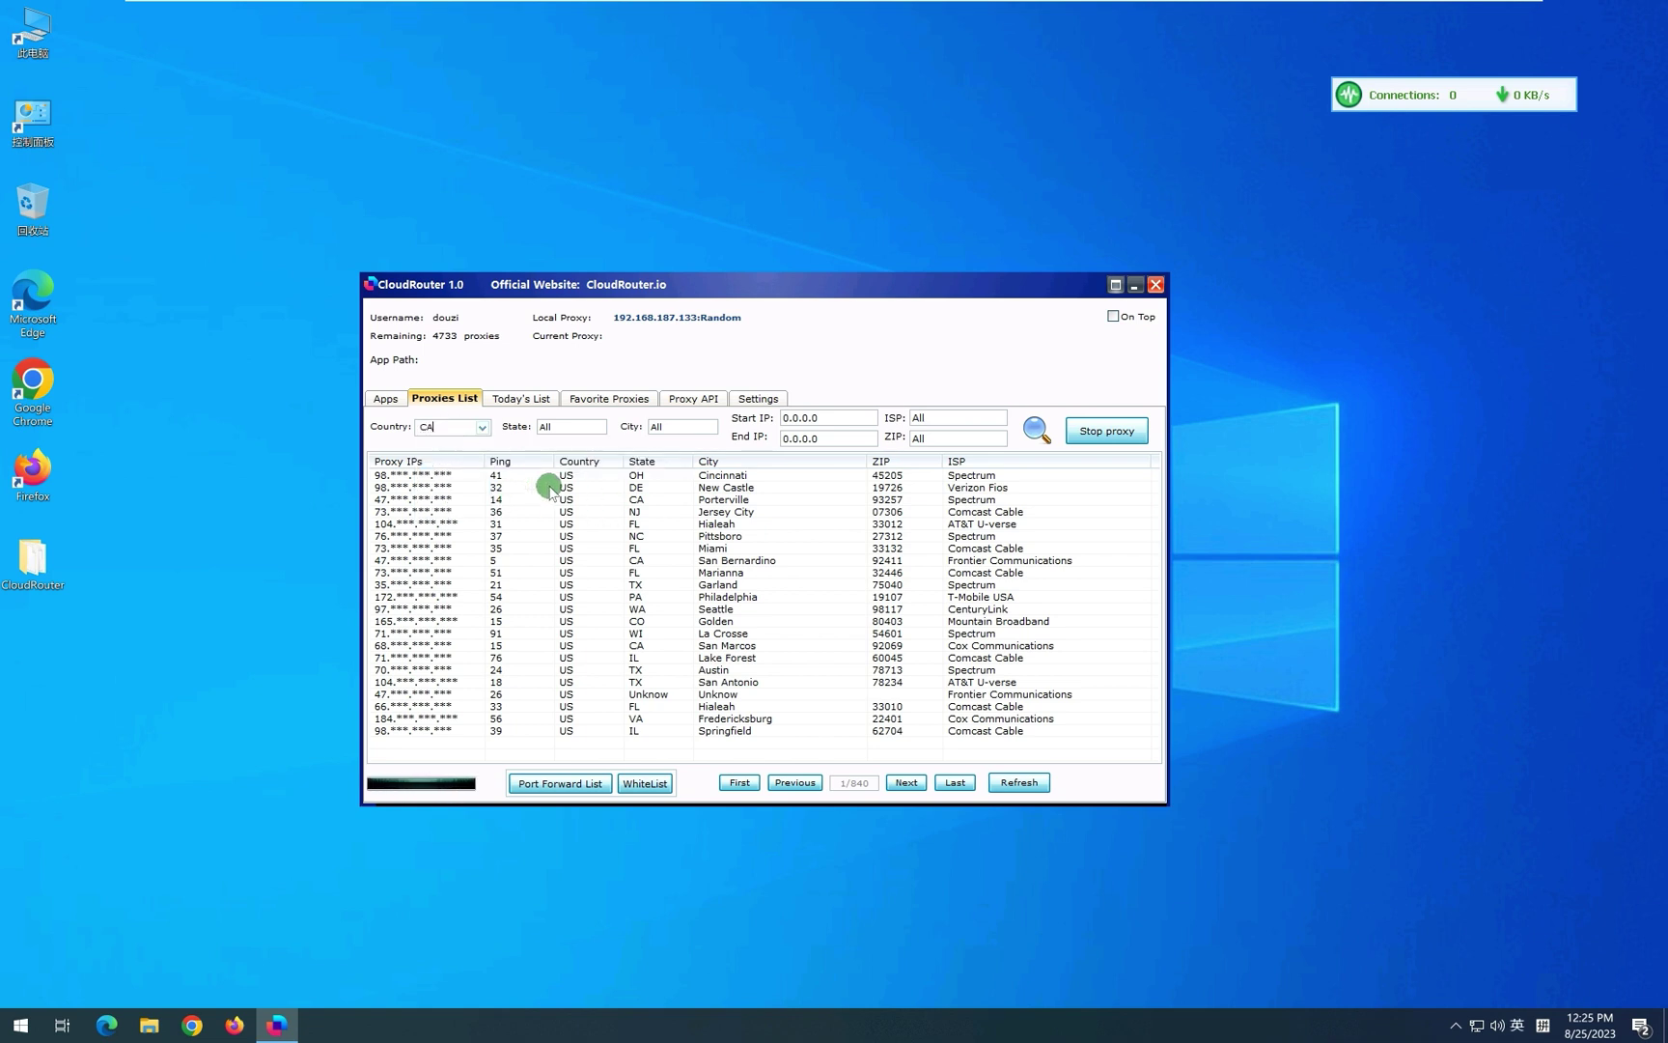
drag(625, 297, 615, 299)
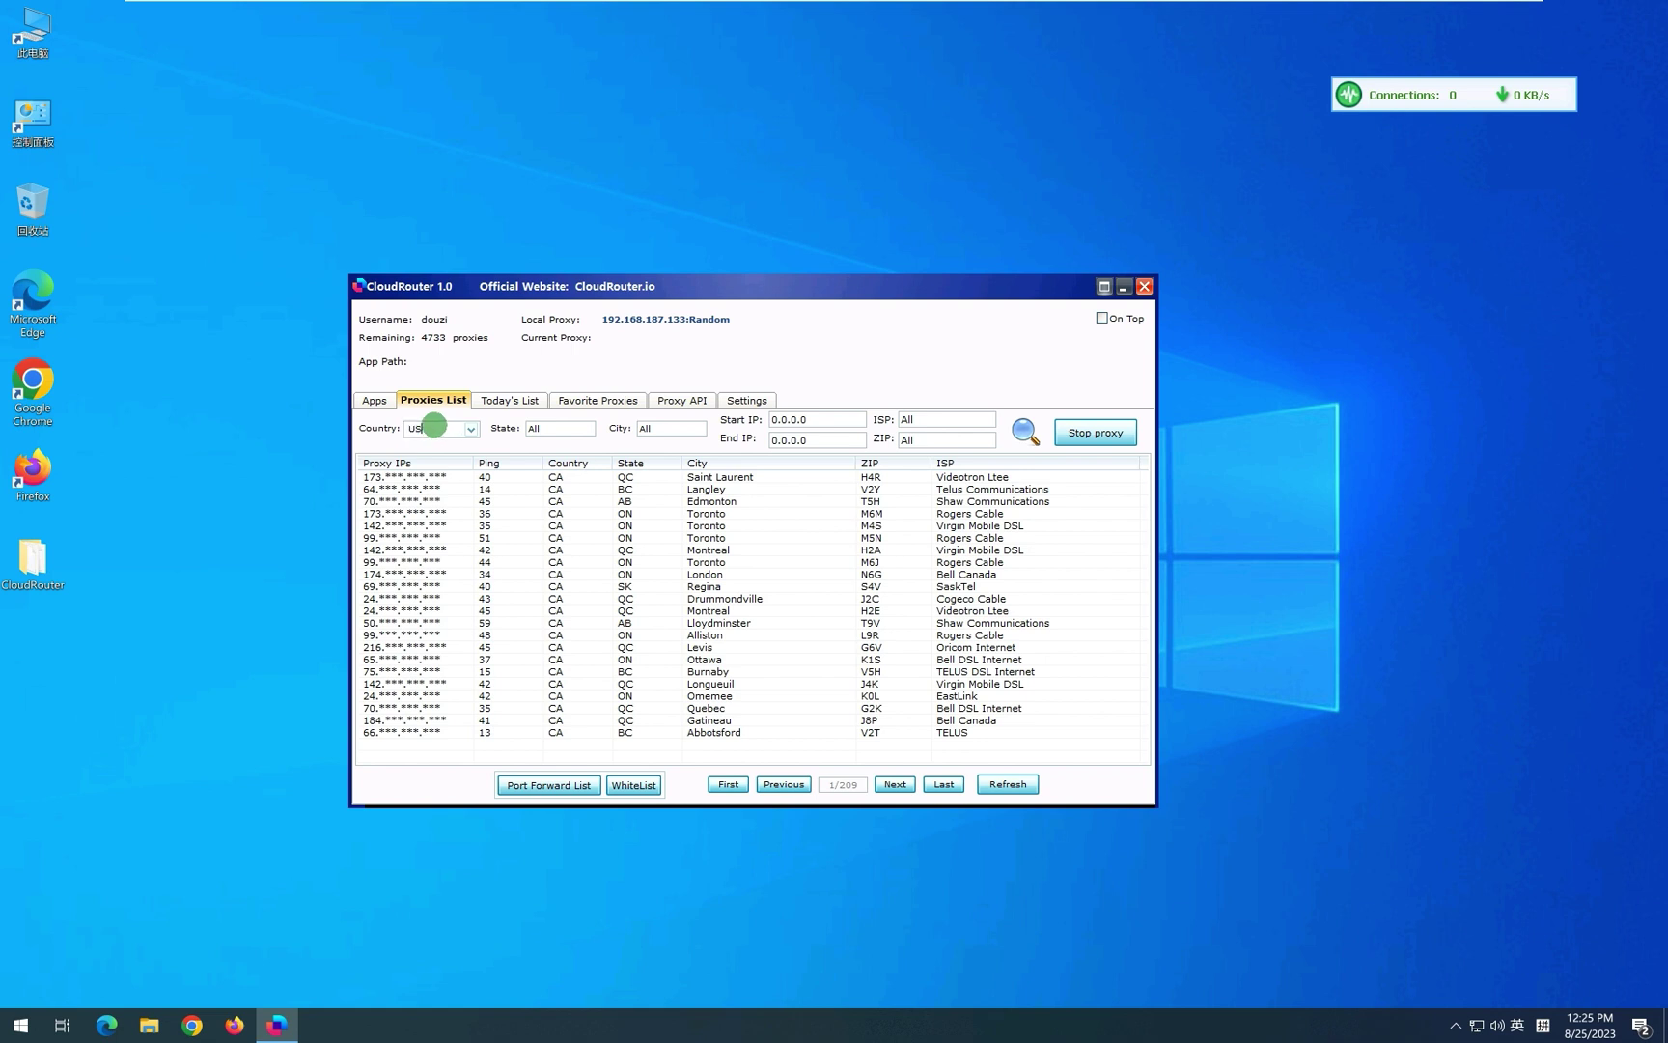
Search the US proxies for the city 'newports'.
key(Return)
click(538, 428)
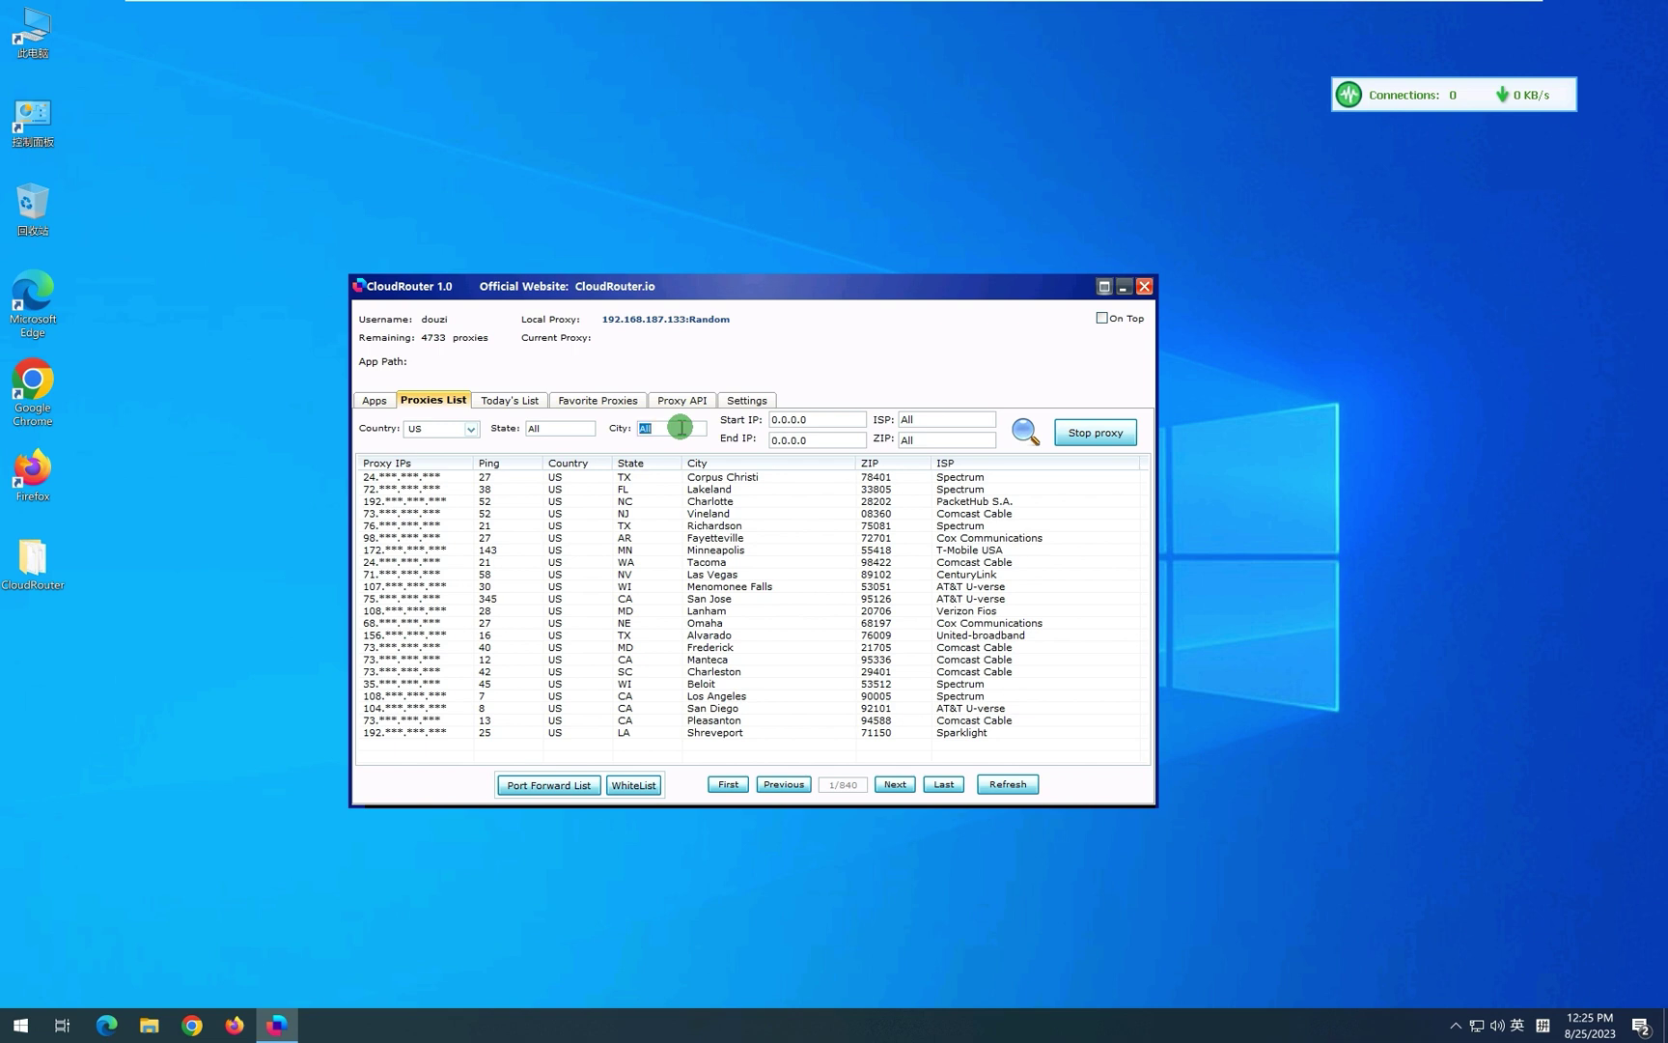
text(newports)
key(Return)
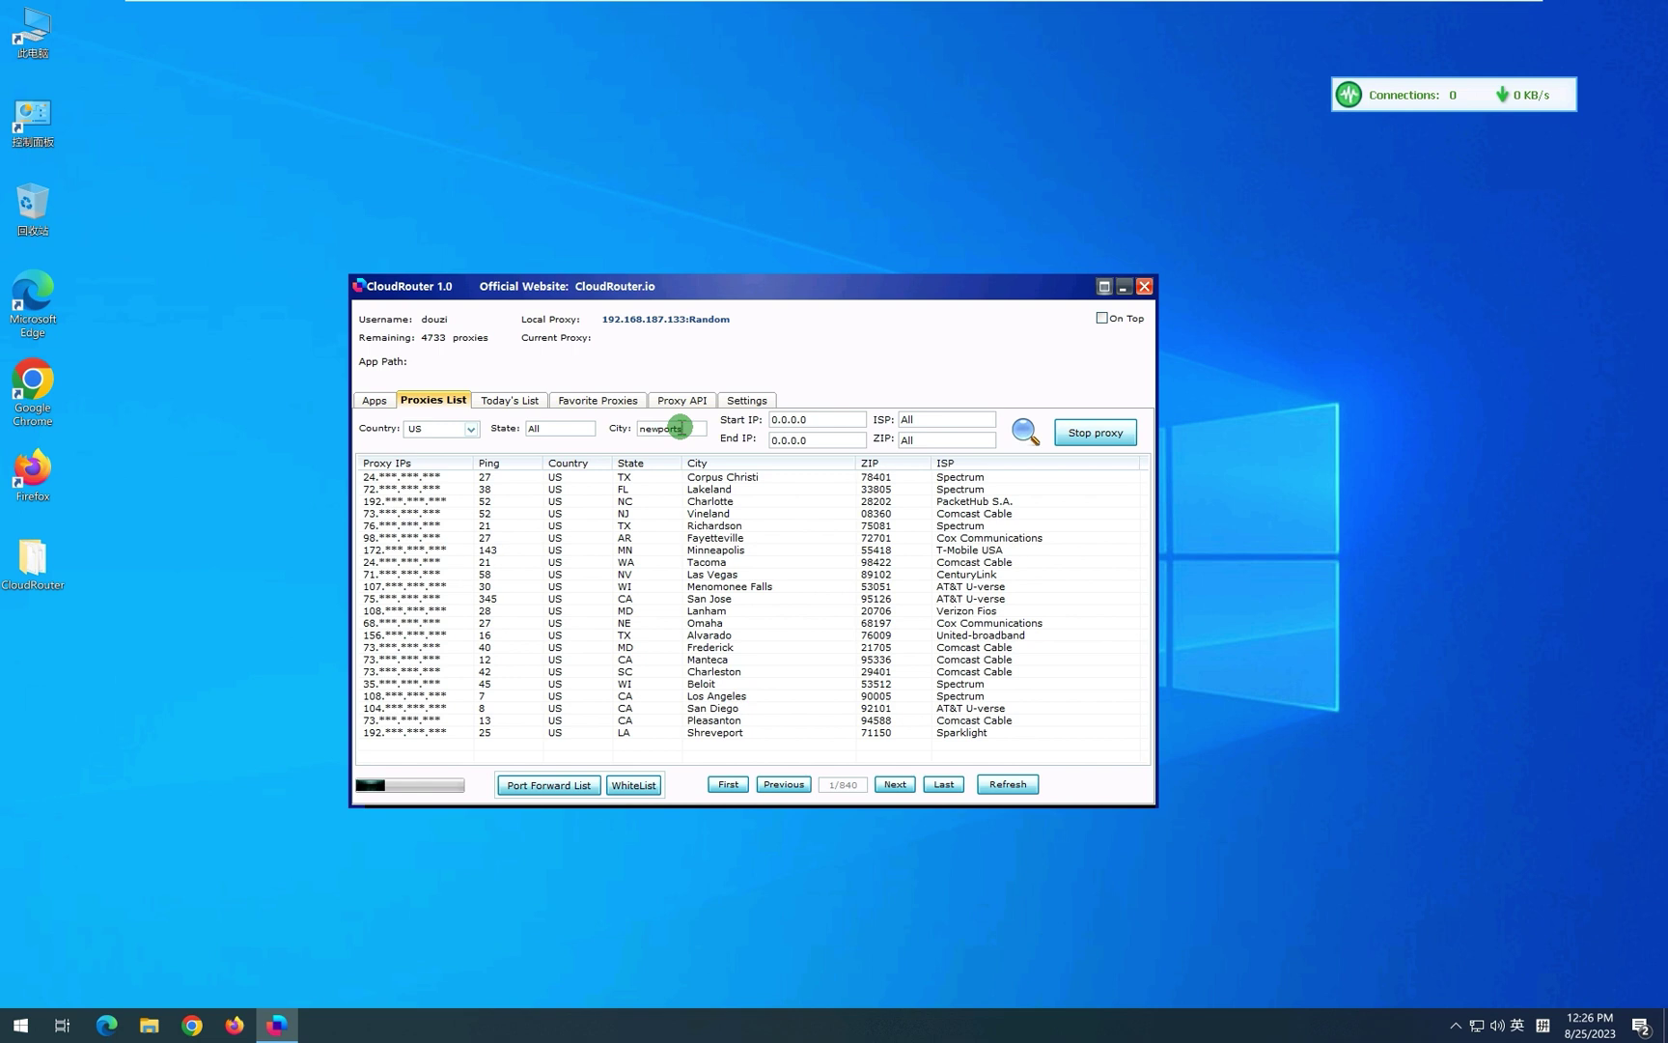
key(Return)
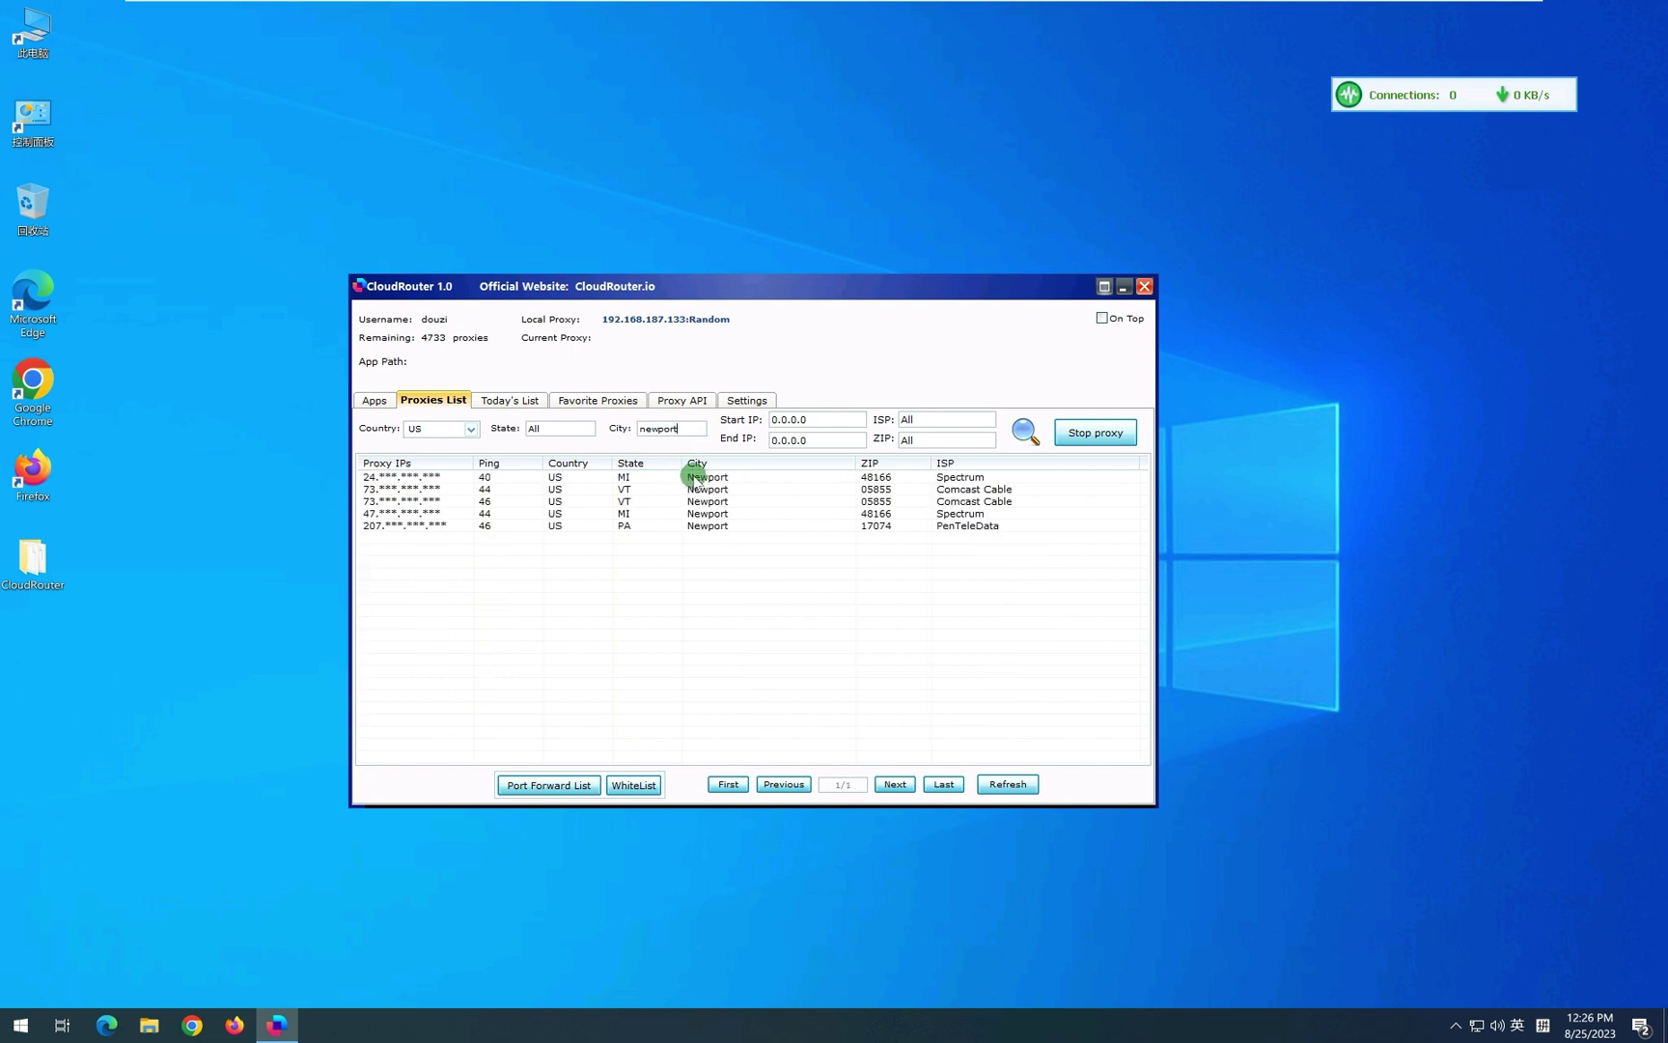
Search cities matching 'New*', then clear the city filter to list all US proxies.
click(681, 434)
drag(682, 428, 664, 427)
text(*)
key(Return)
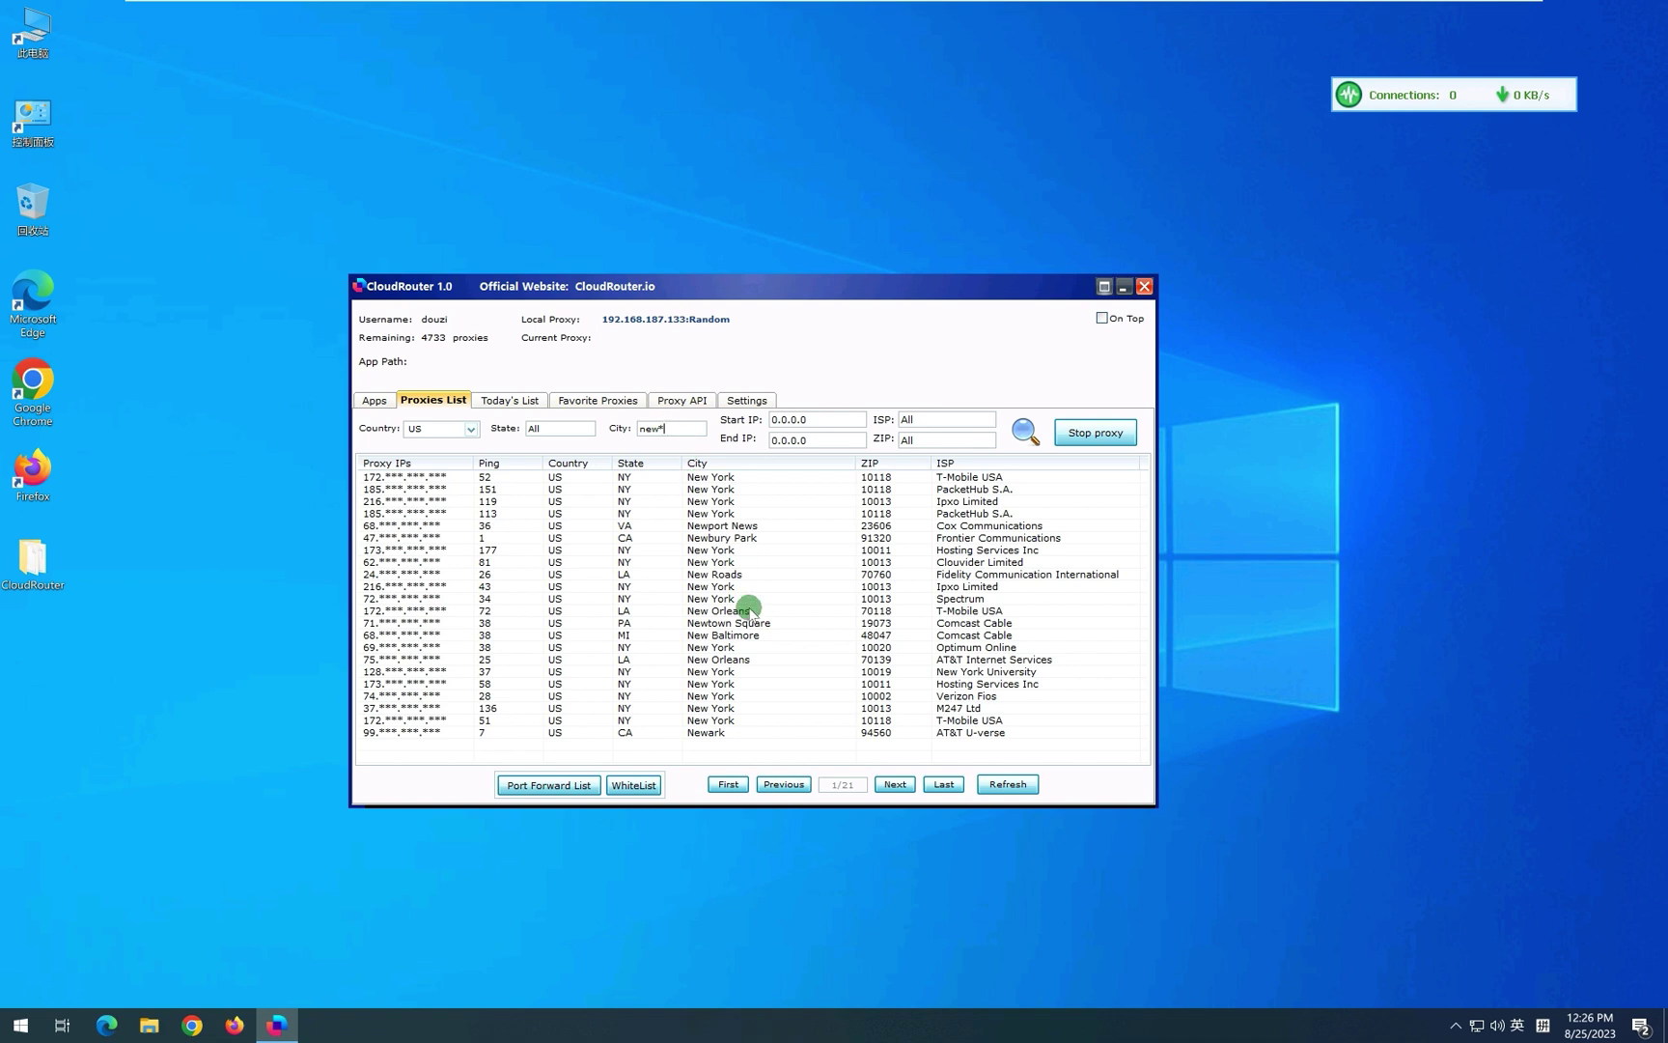
drag(641, 429, 667, 431)
key(Return)
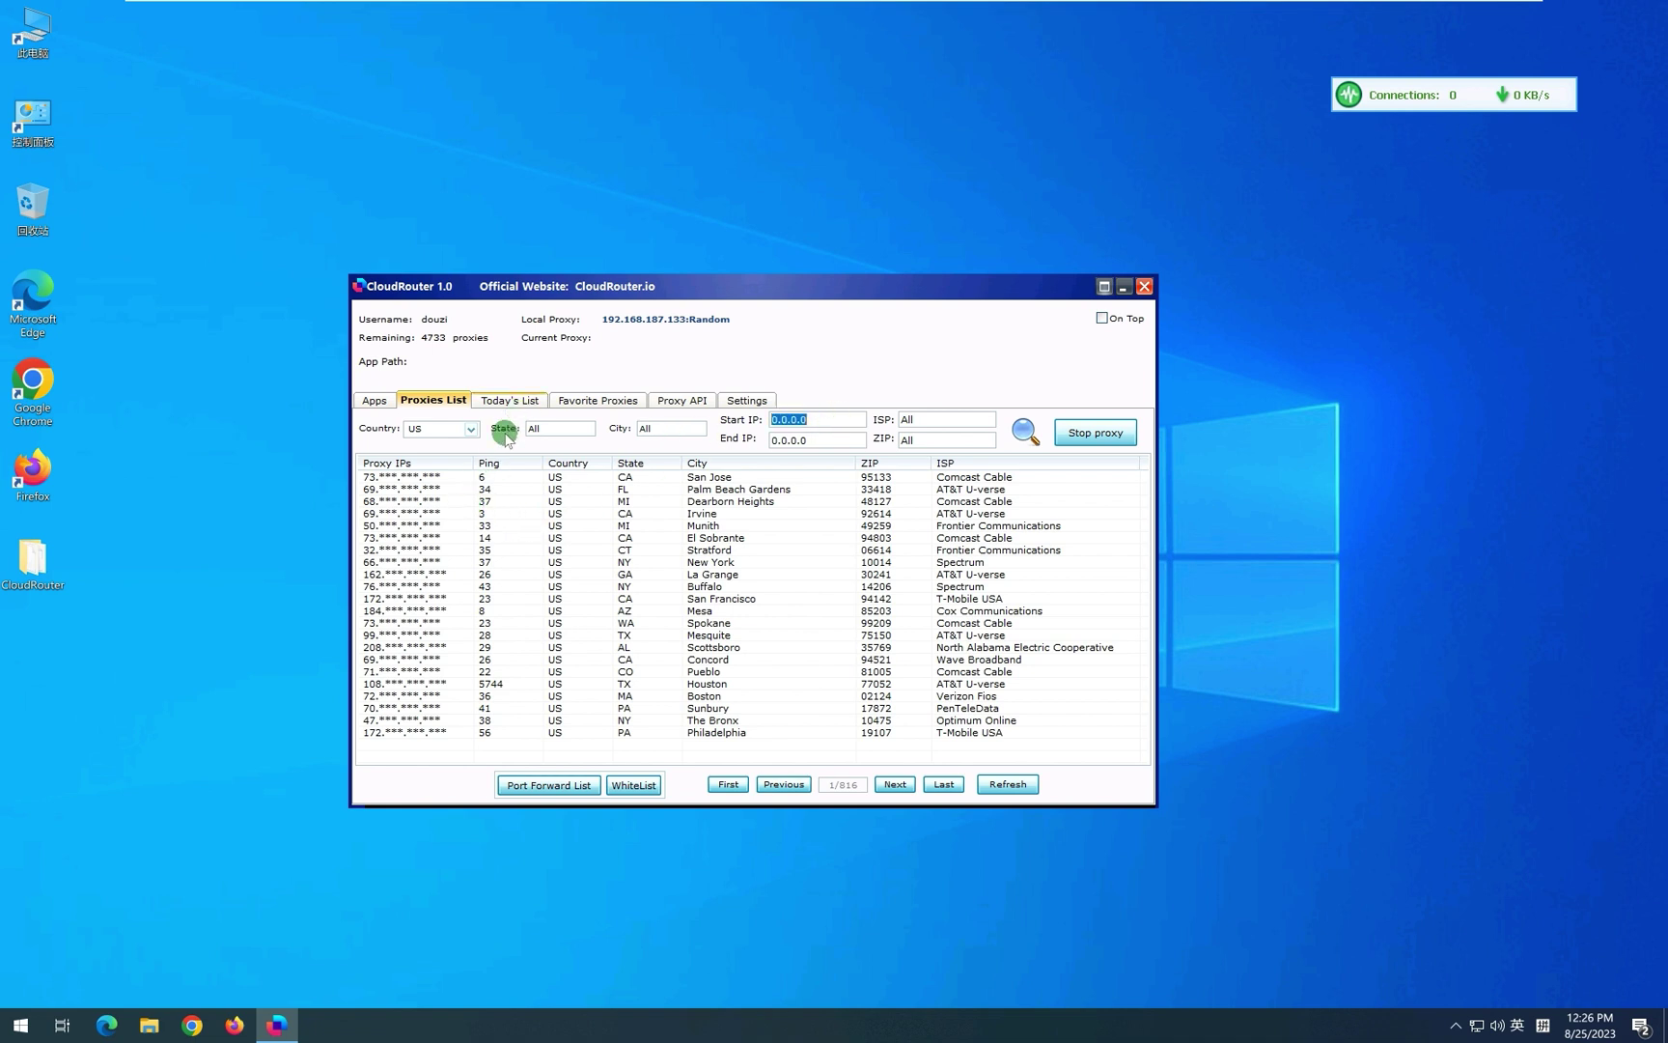
Check Today's List, then filter the Proxies List to the 47.147.*.* IP range.
click(475, 477)
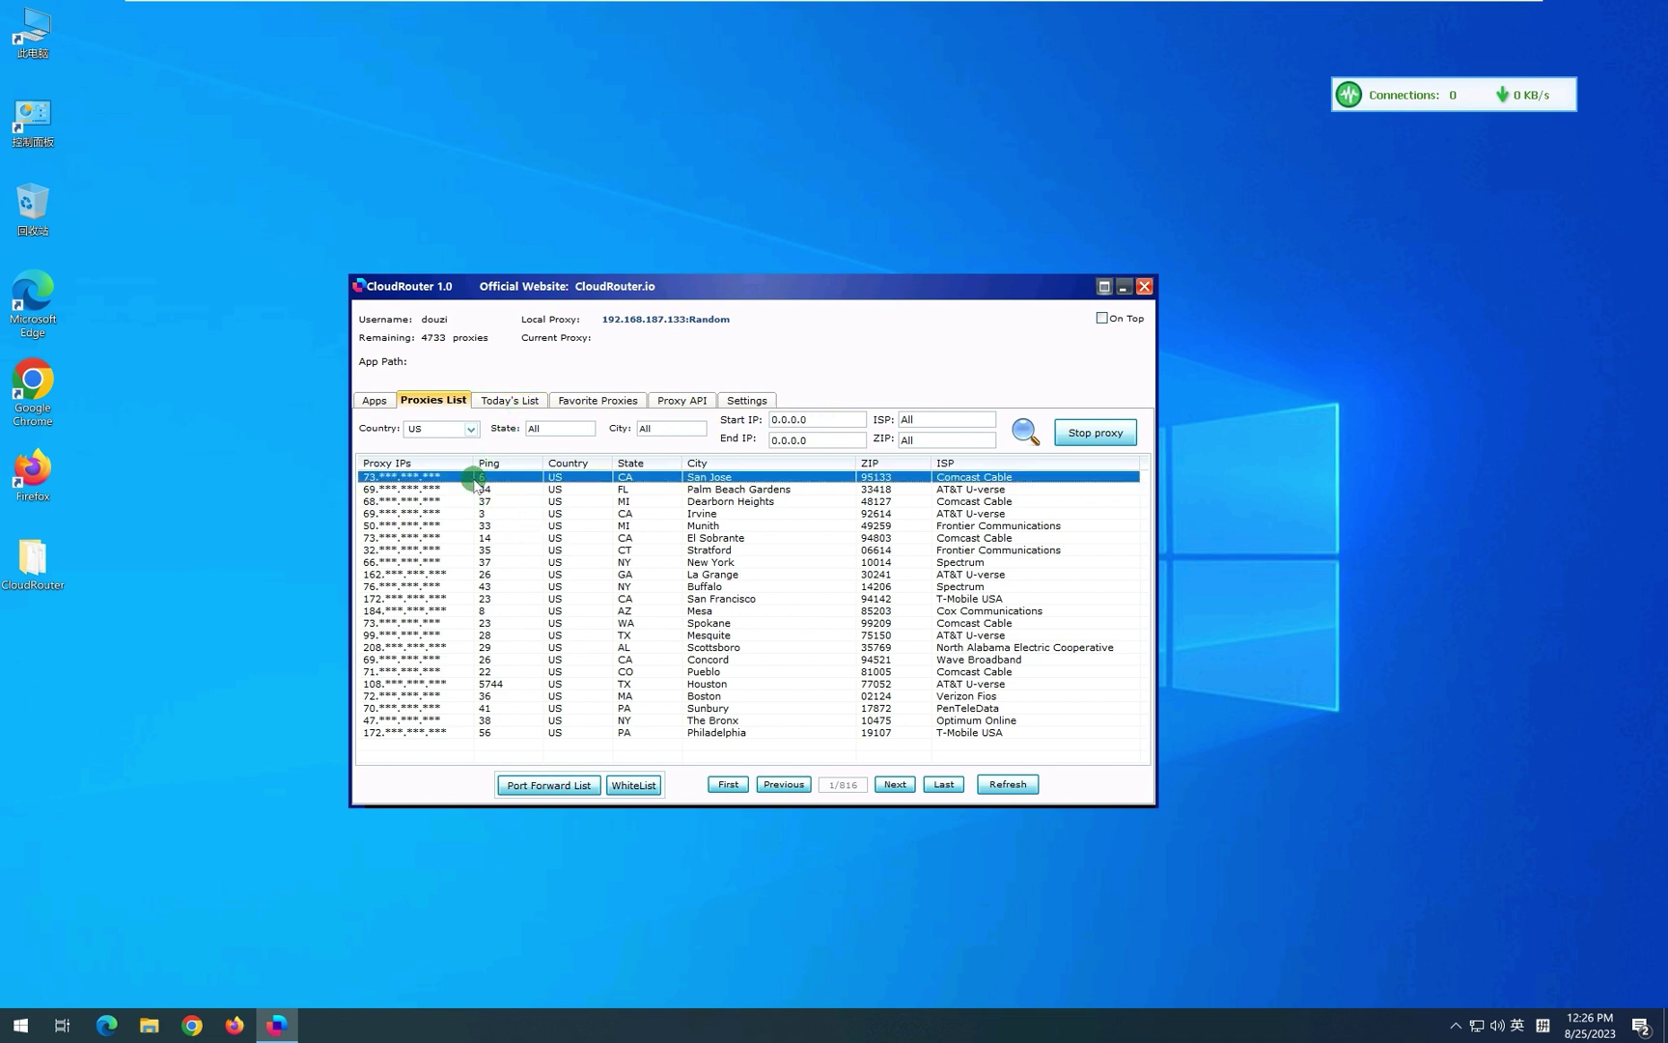
click(511, 400)
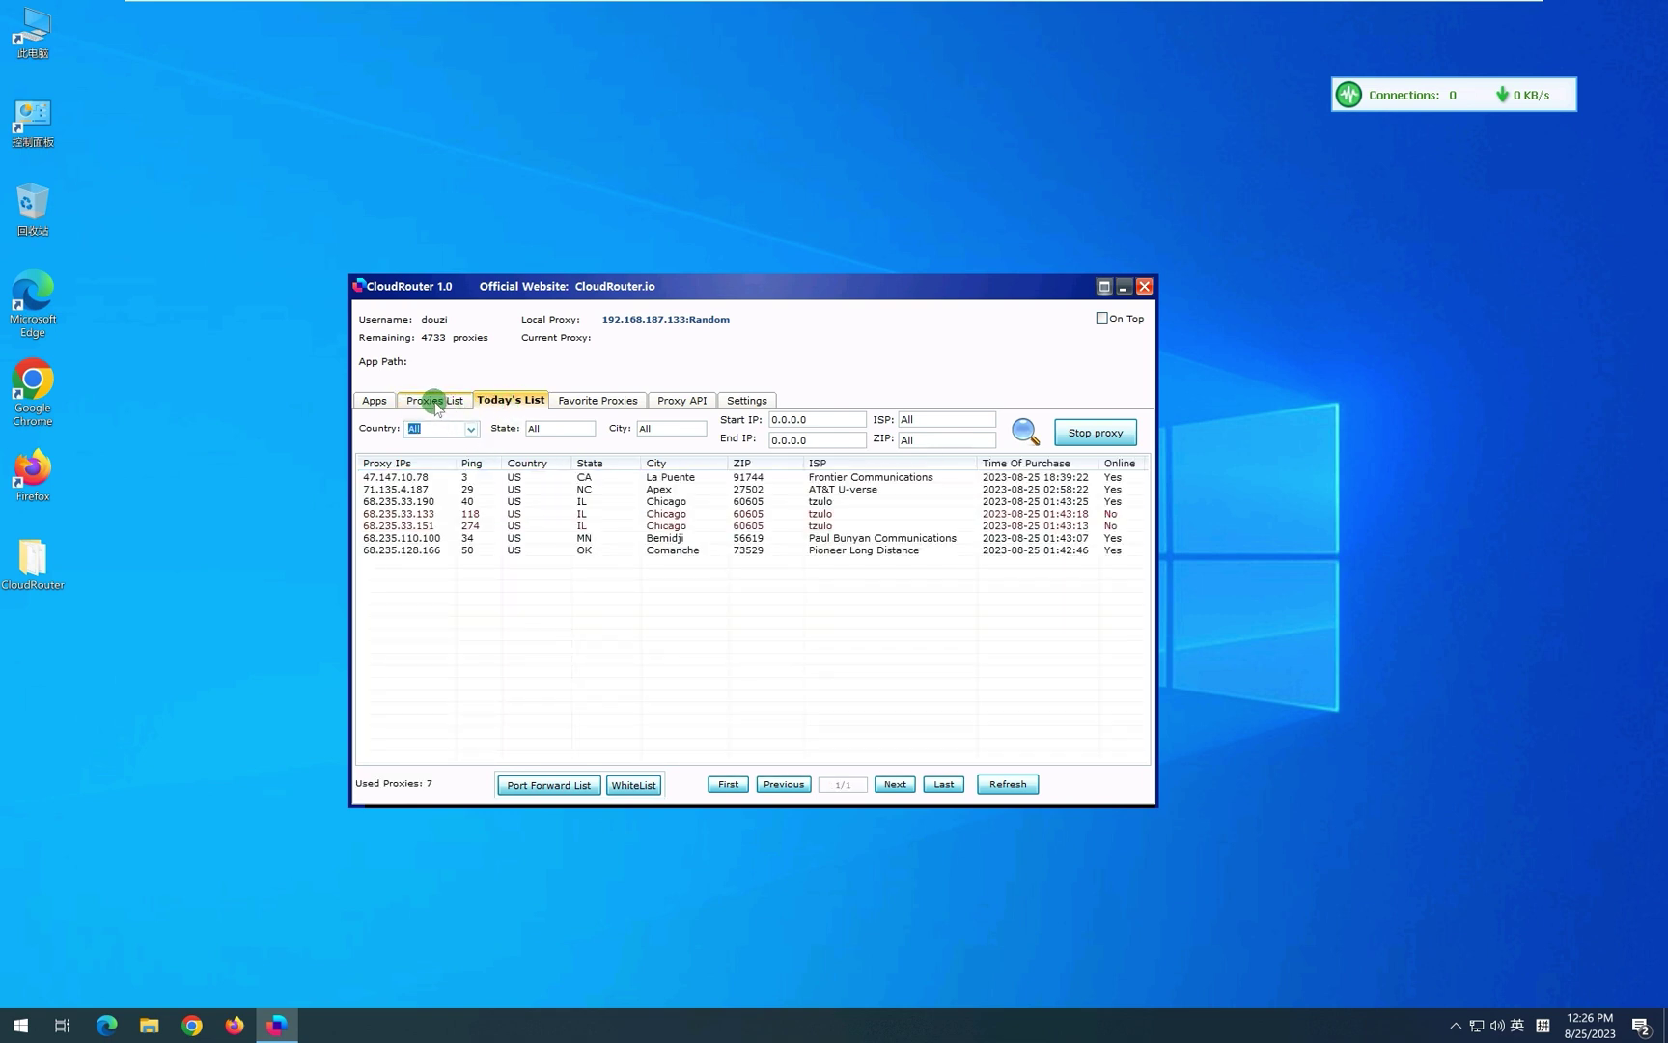
click(434, 402)
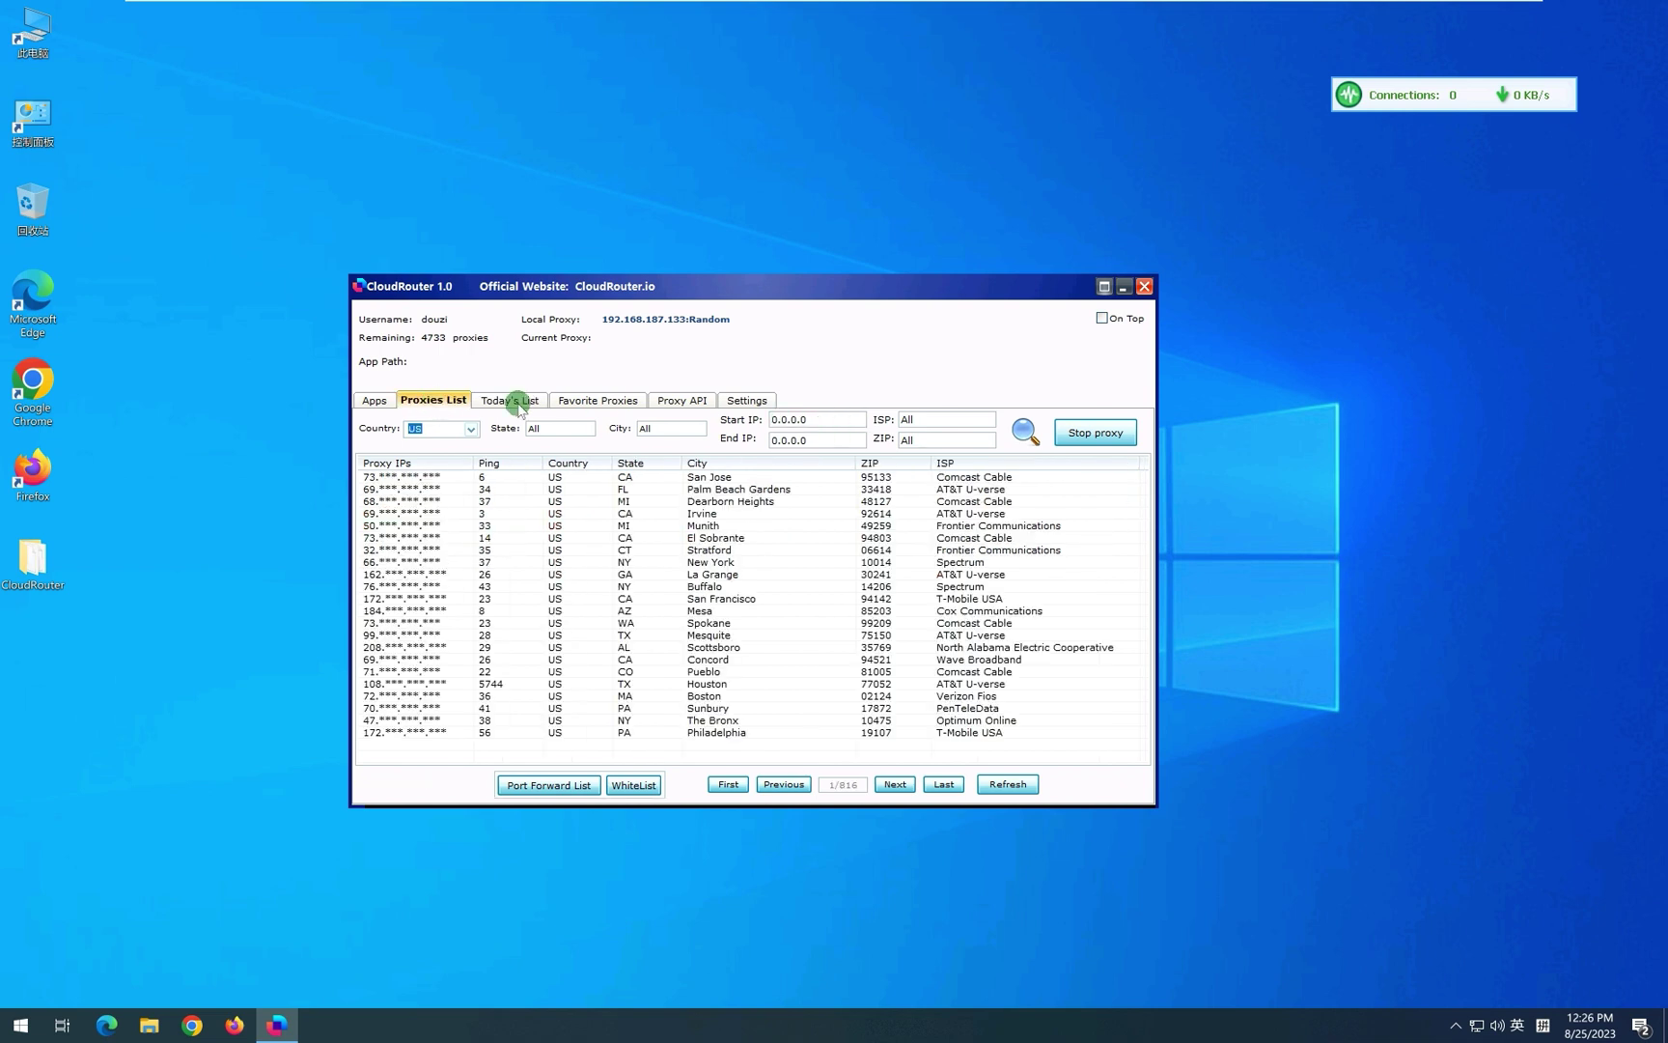
text(47.147.*.*)
key(ctrl+a)
key(ctrl+c)
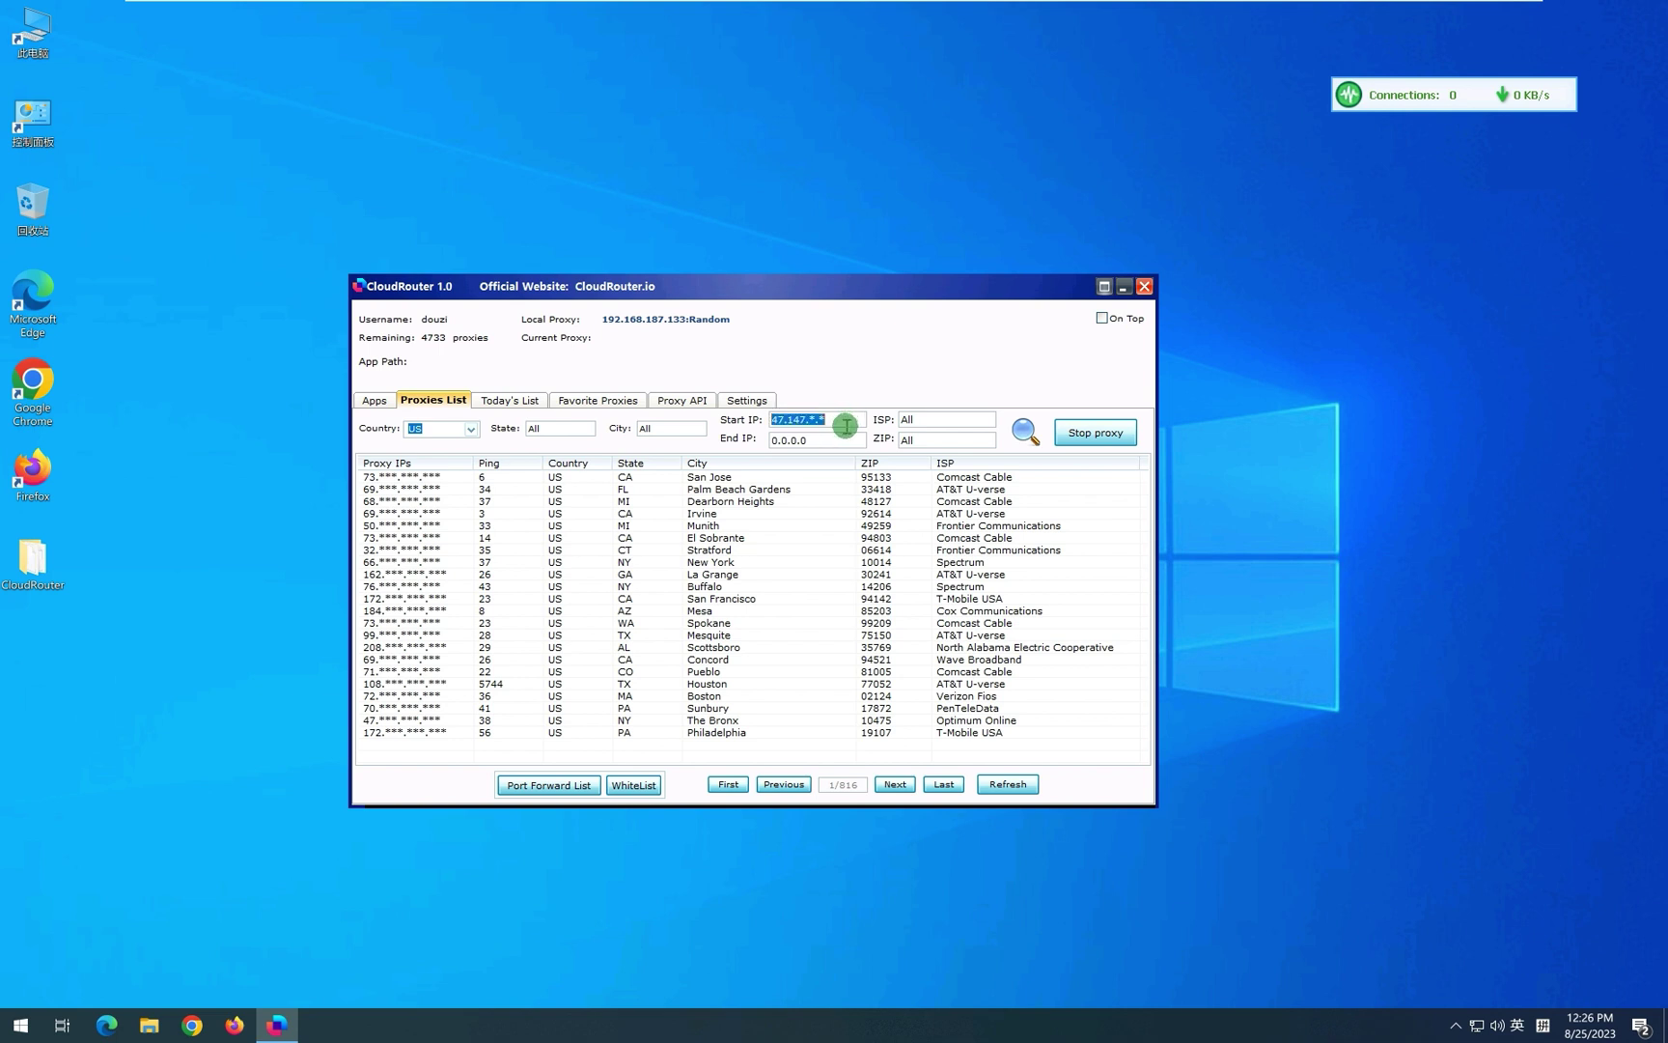
click(826, 439)
key(ctrl+v)
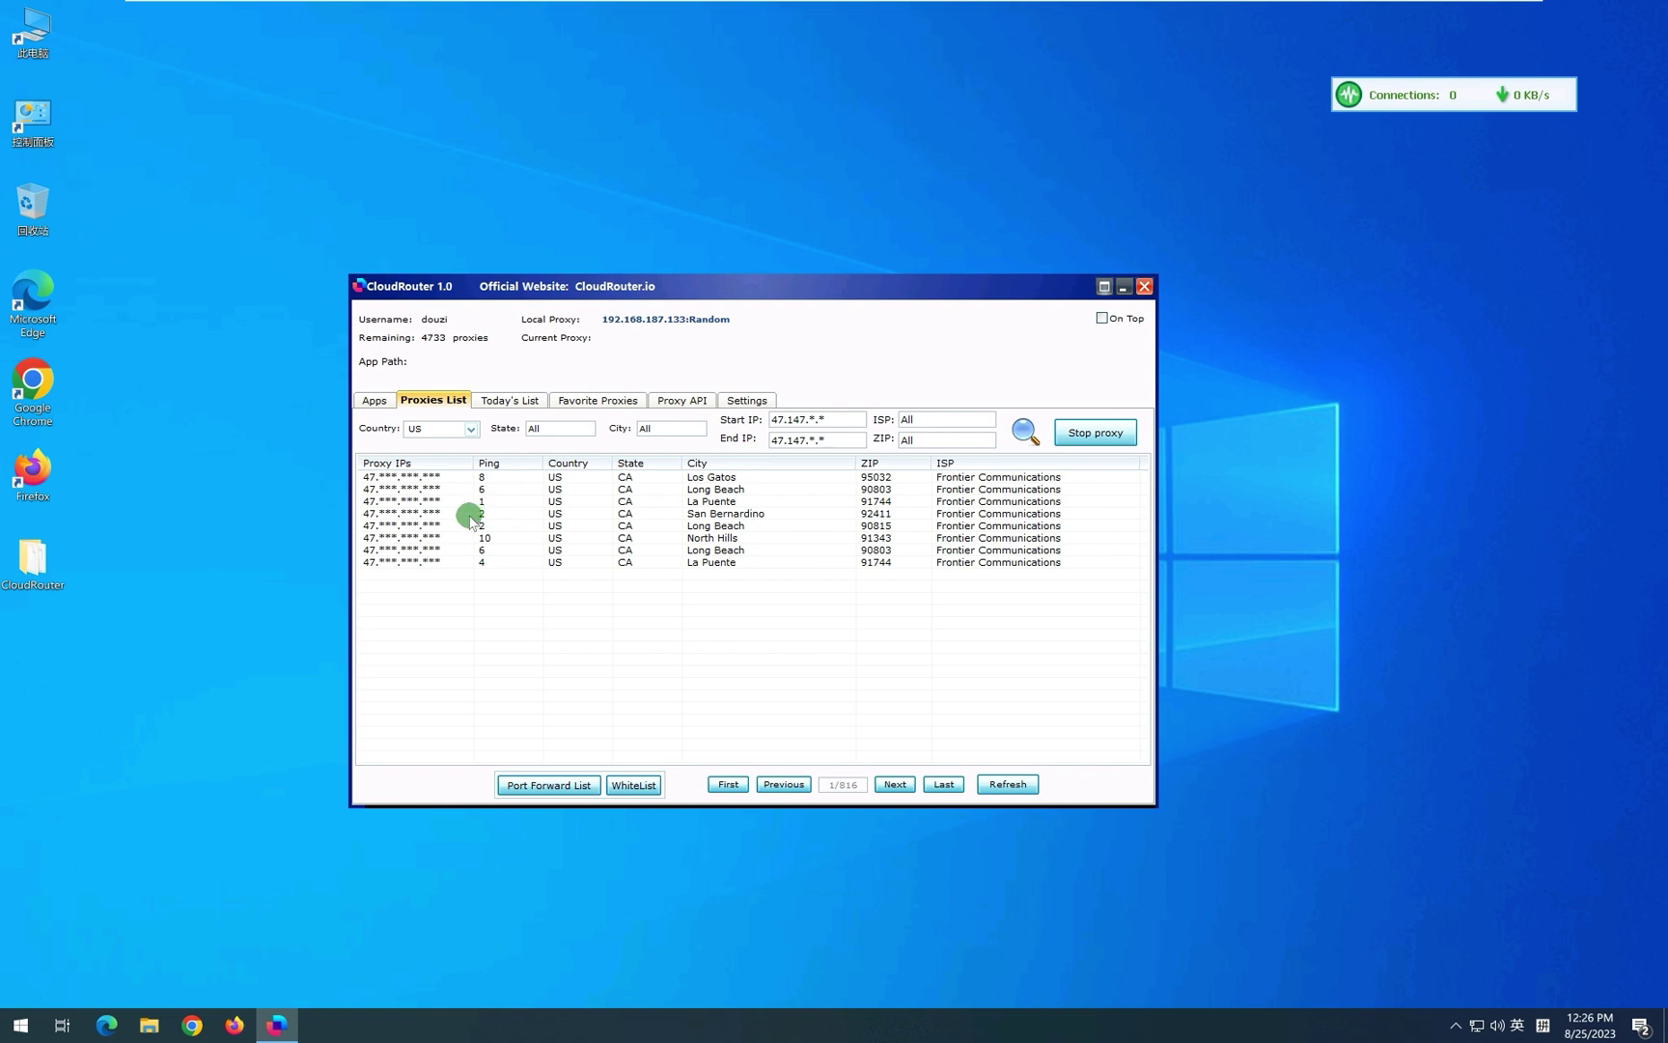
Clear Start and End IP back to 0.0.0.0 and refresh the list.
double_click(836, 417)
key(BackSpace)
double_click(842, 438)
key(BackSpace)
key(Return)
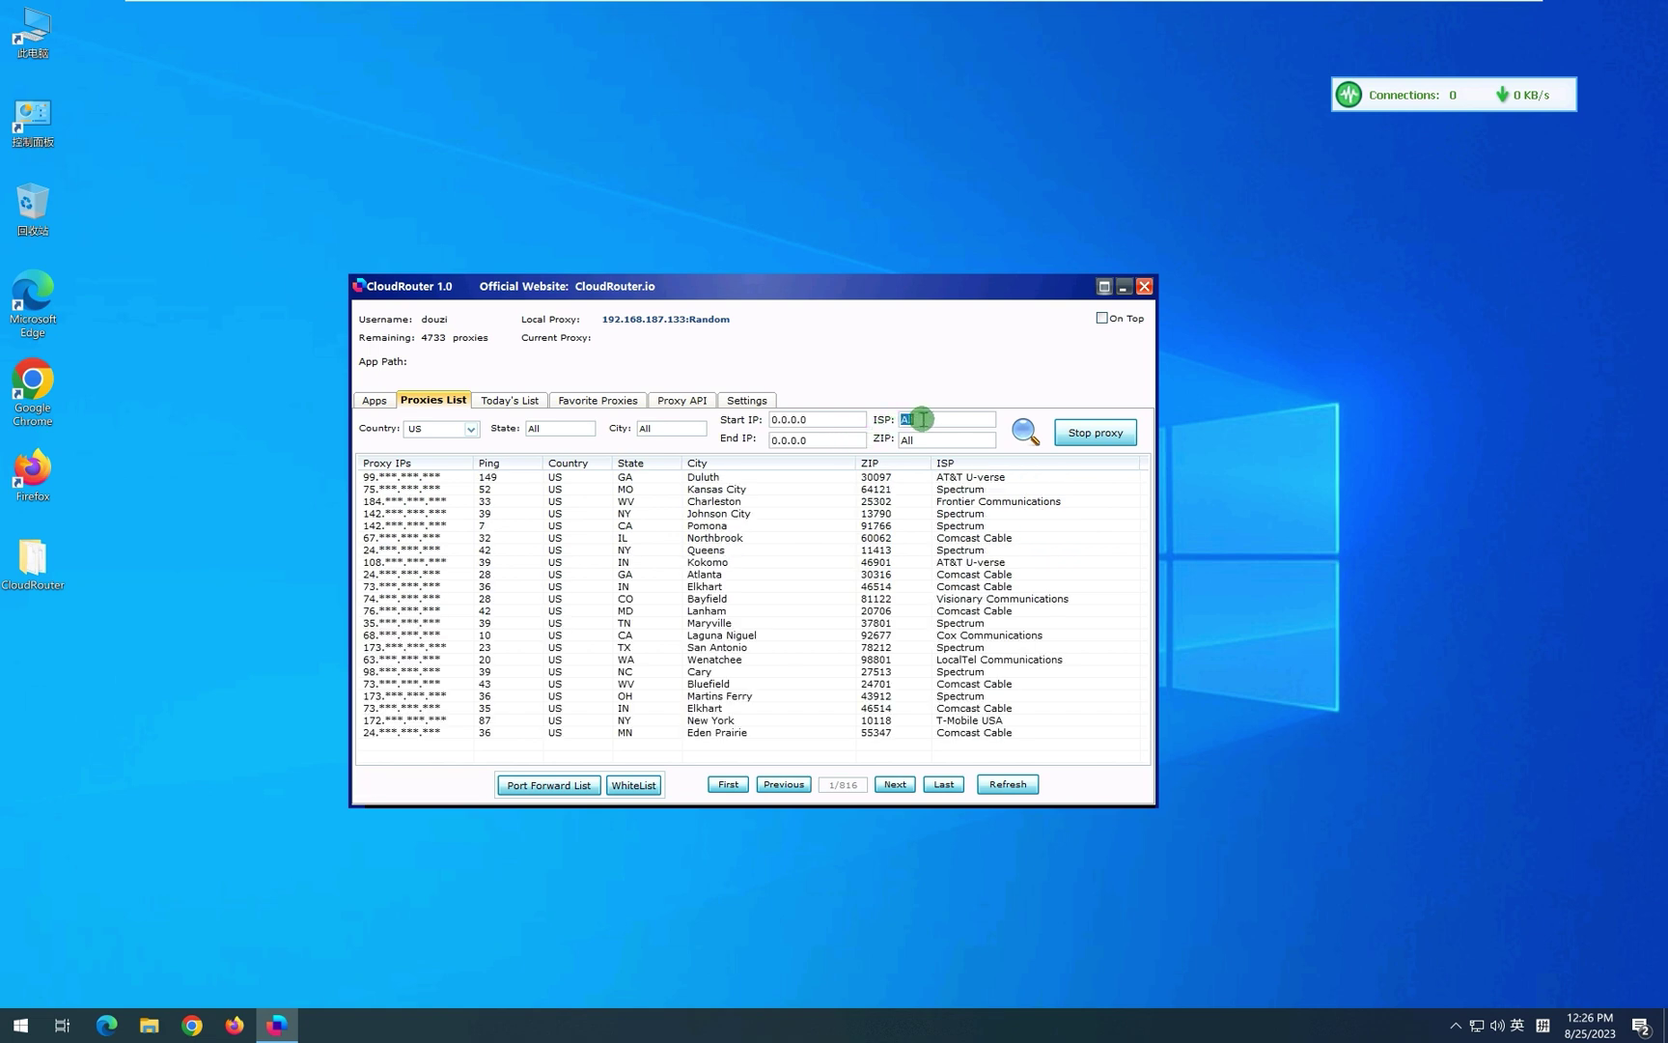
Search ISP for Spectrum, then spec*, then clear the ISP filter.
text(spectrum)
key(Return)
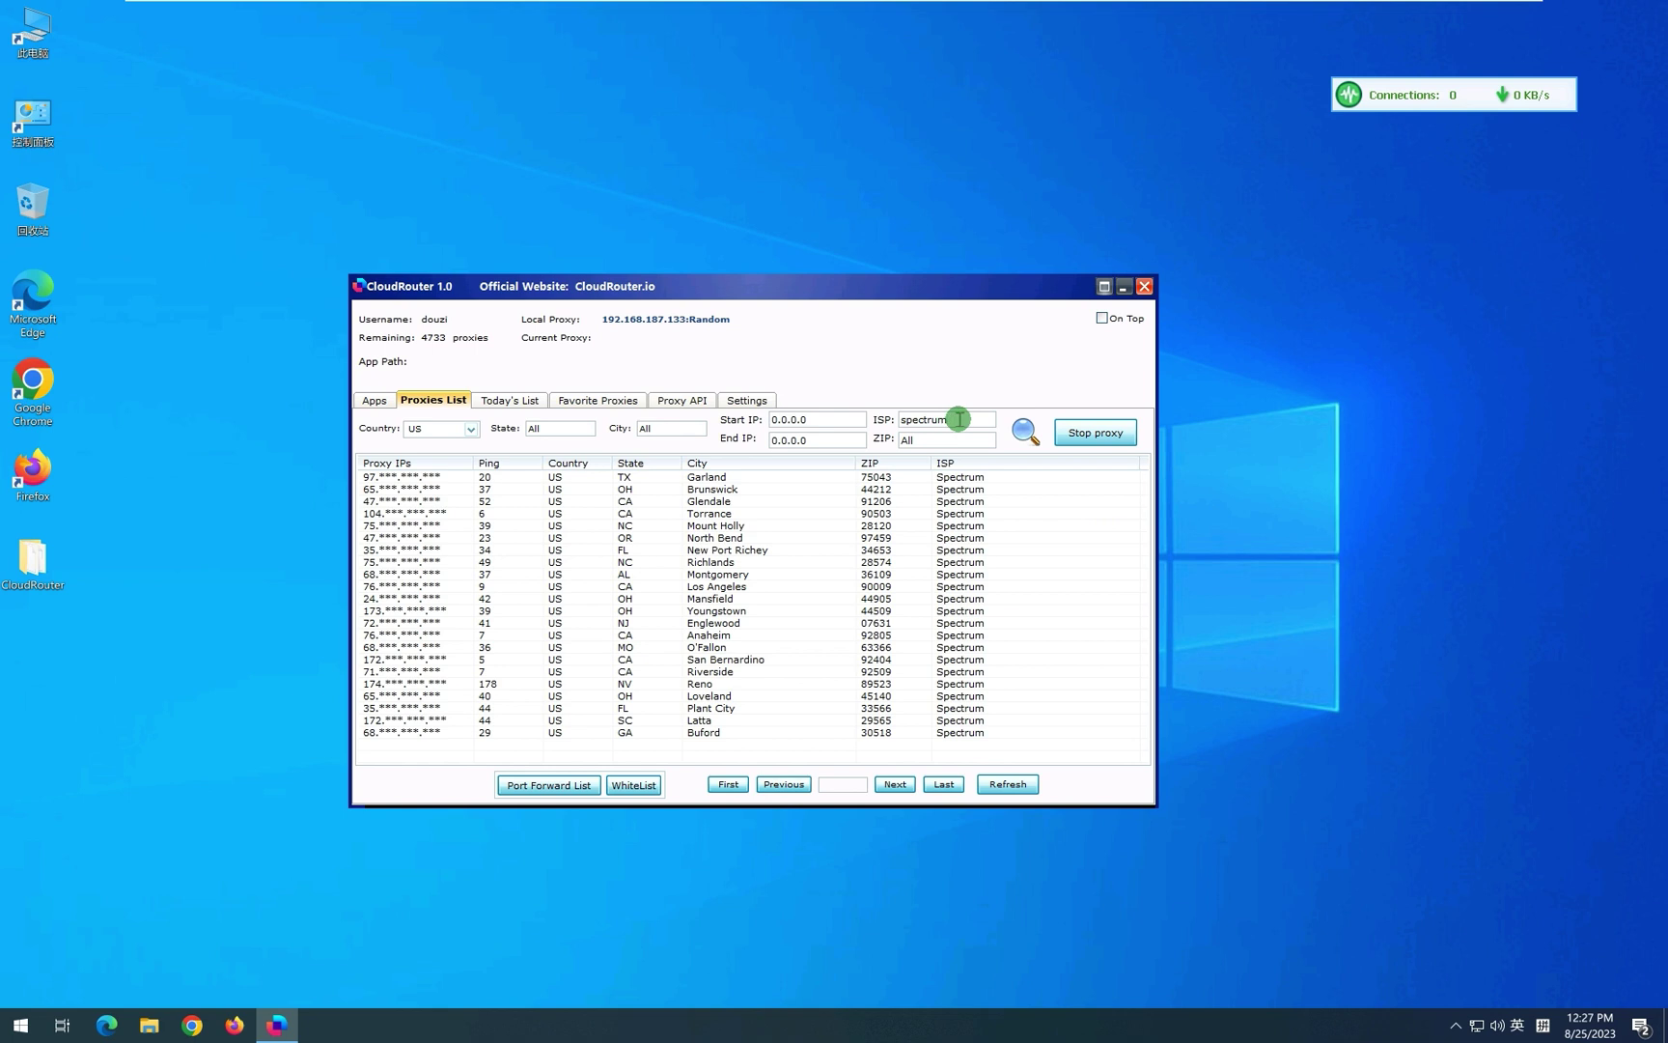
drag(956, 419, 926, 420)
key(Return)
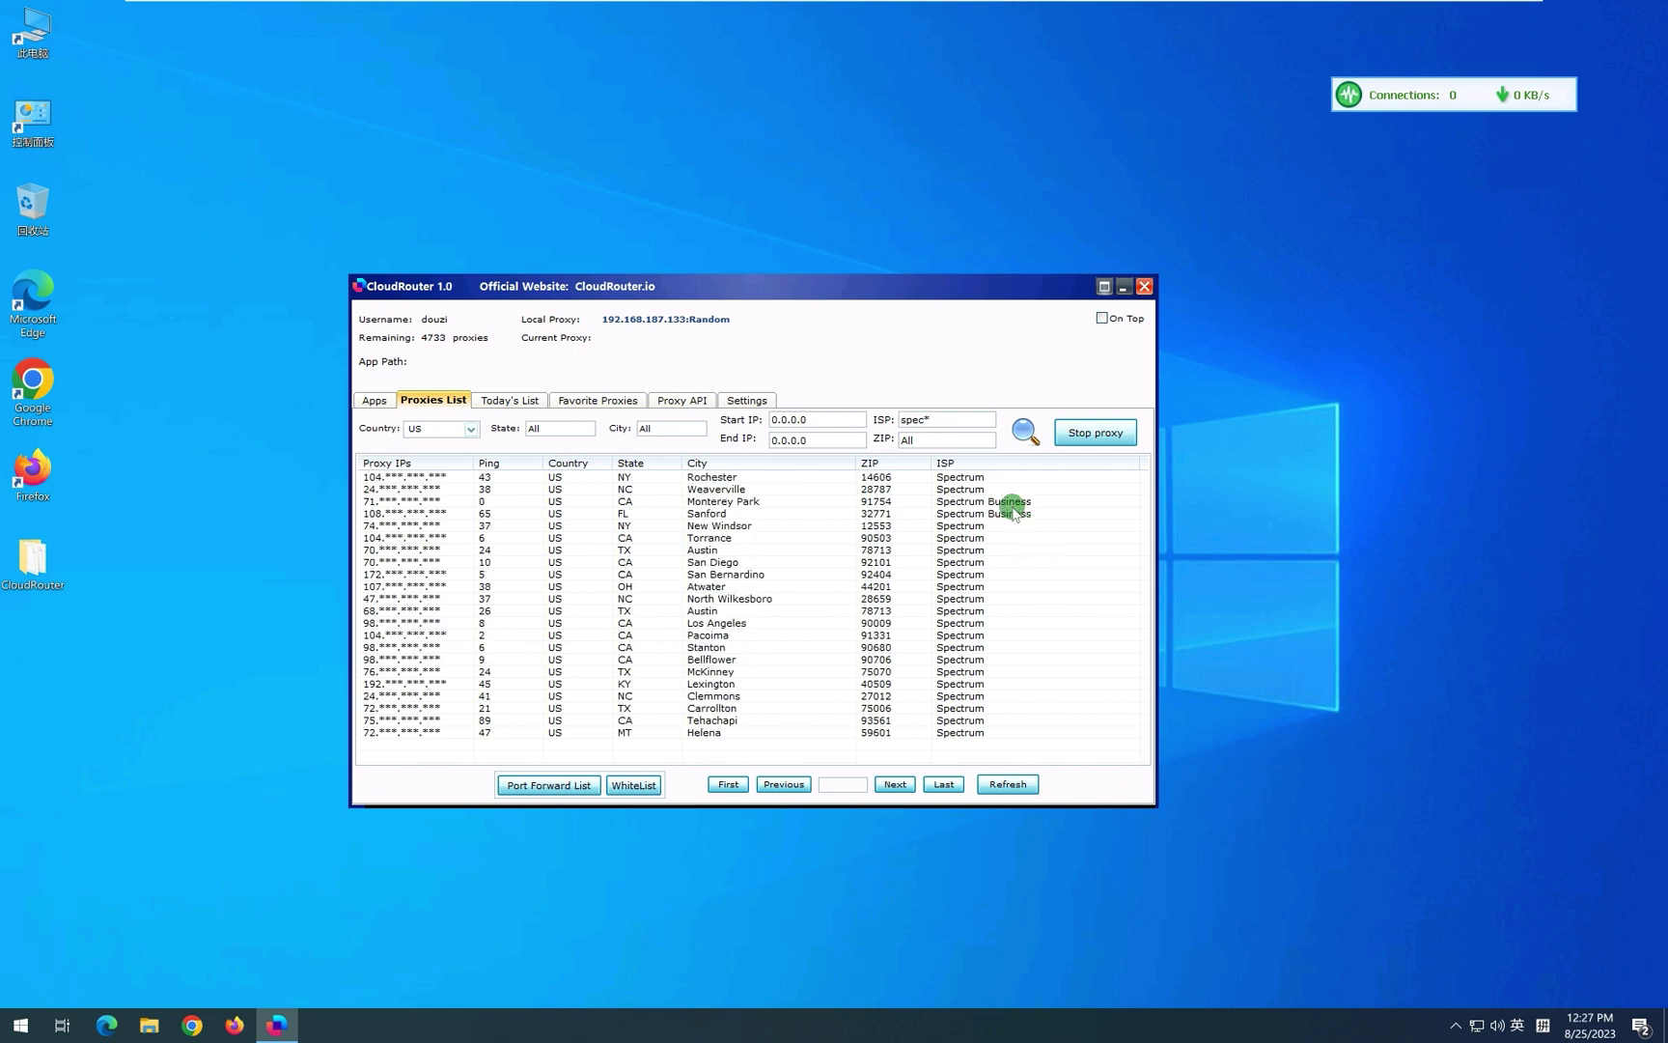
key(BackSpace)
key(Return)
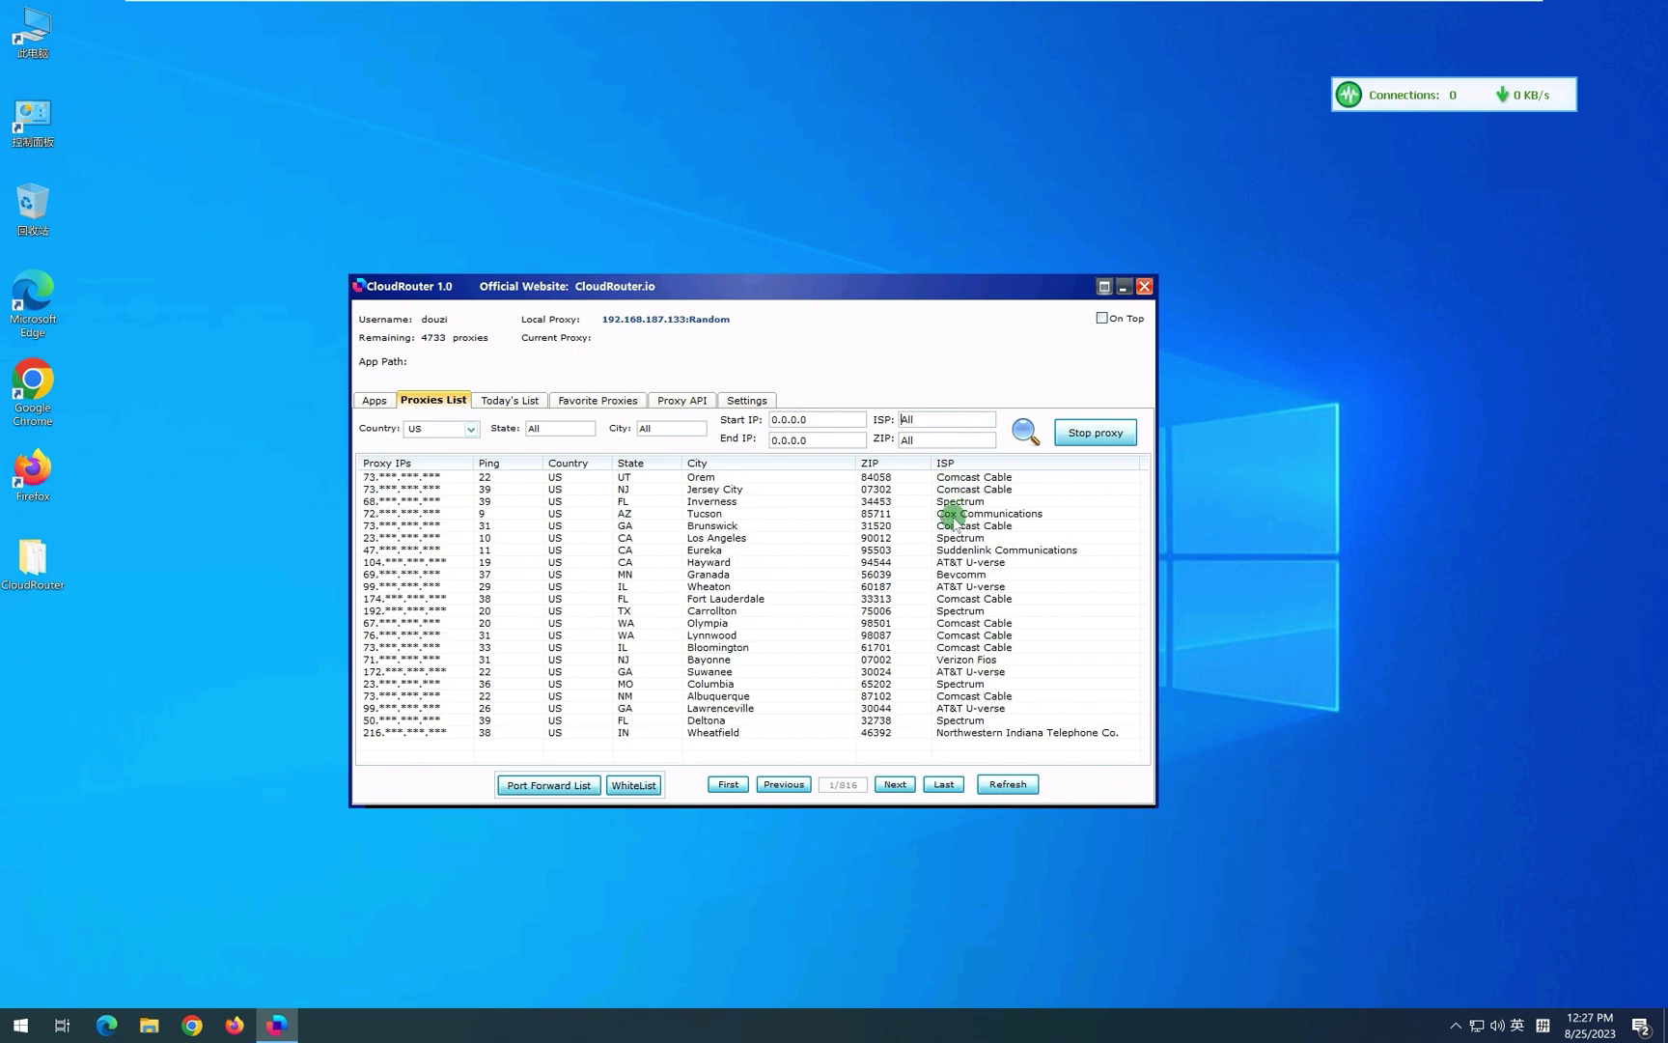
Filter ISP to Comcast with comcas*, then delete the ISP text.
click(956, 477)
click(937, 419)
text(comcas*)
key(Return)
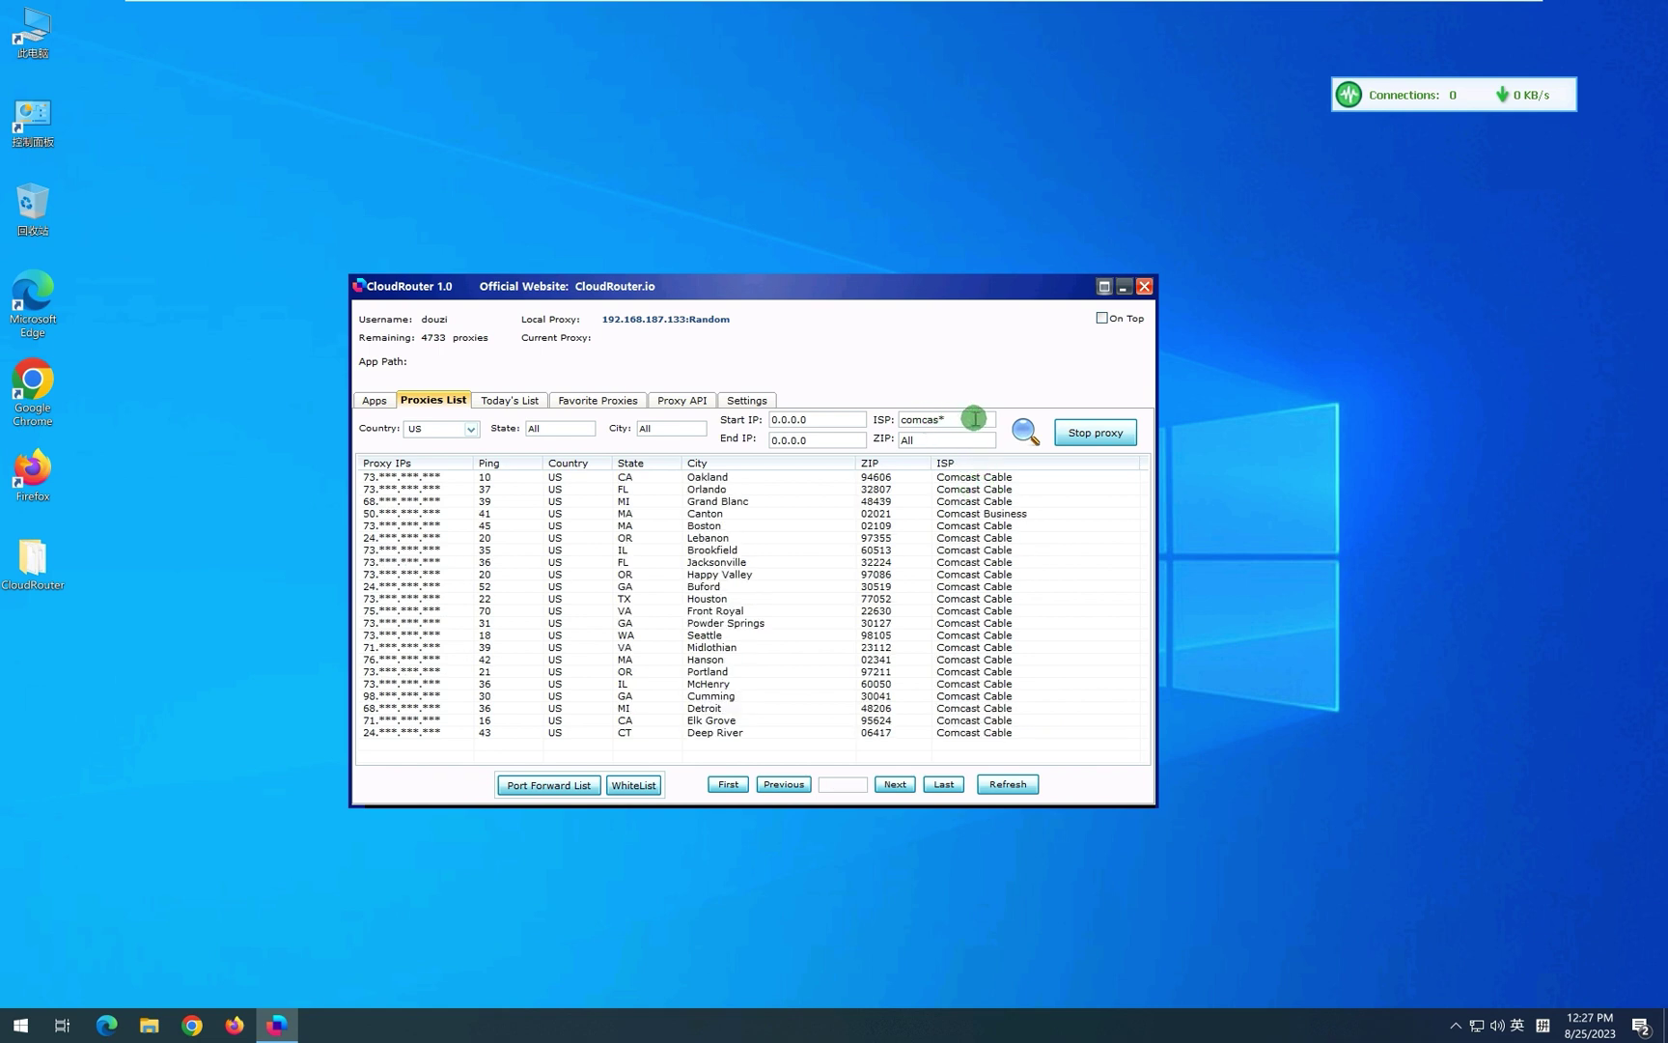
double_click(971, 419)
key(BackSpace)
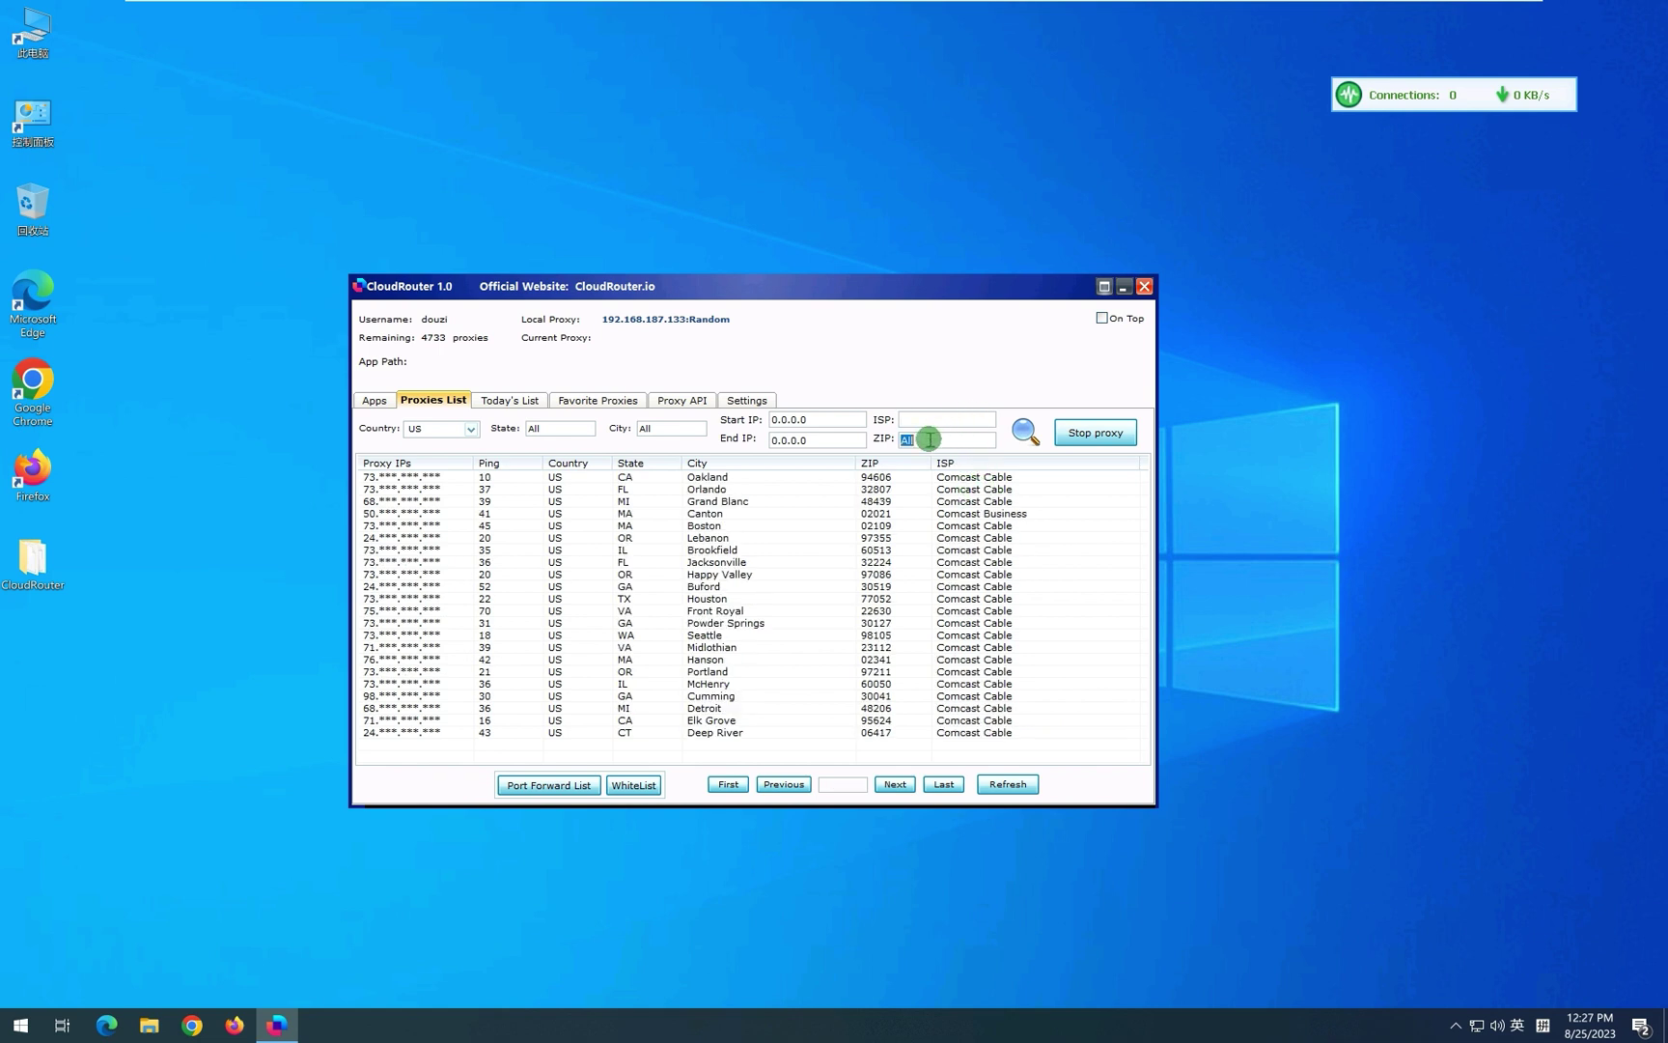
Enter ZIP 14213, connect through the Buffalo, NY proxy, and select chrome.exe in Apps.
key(Return)
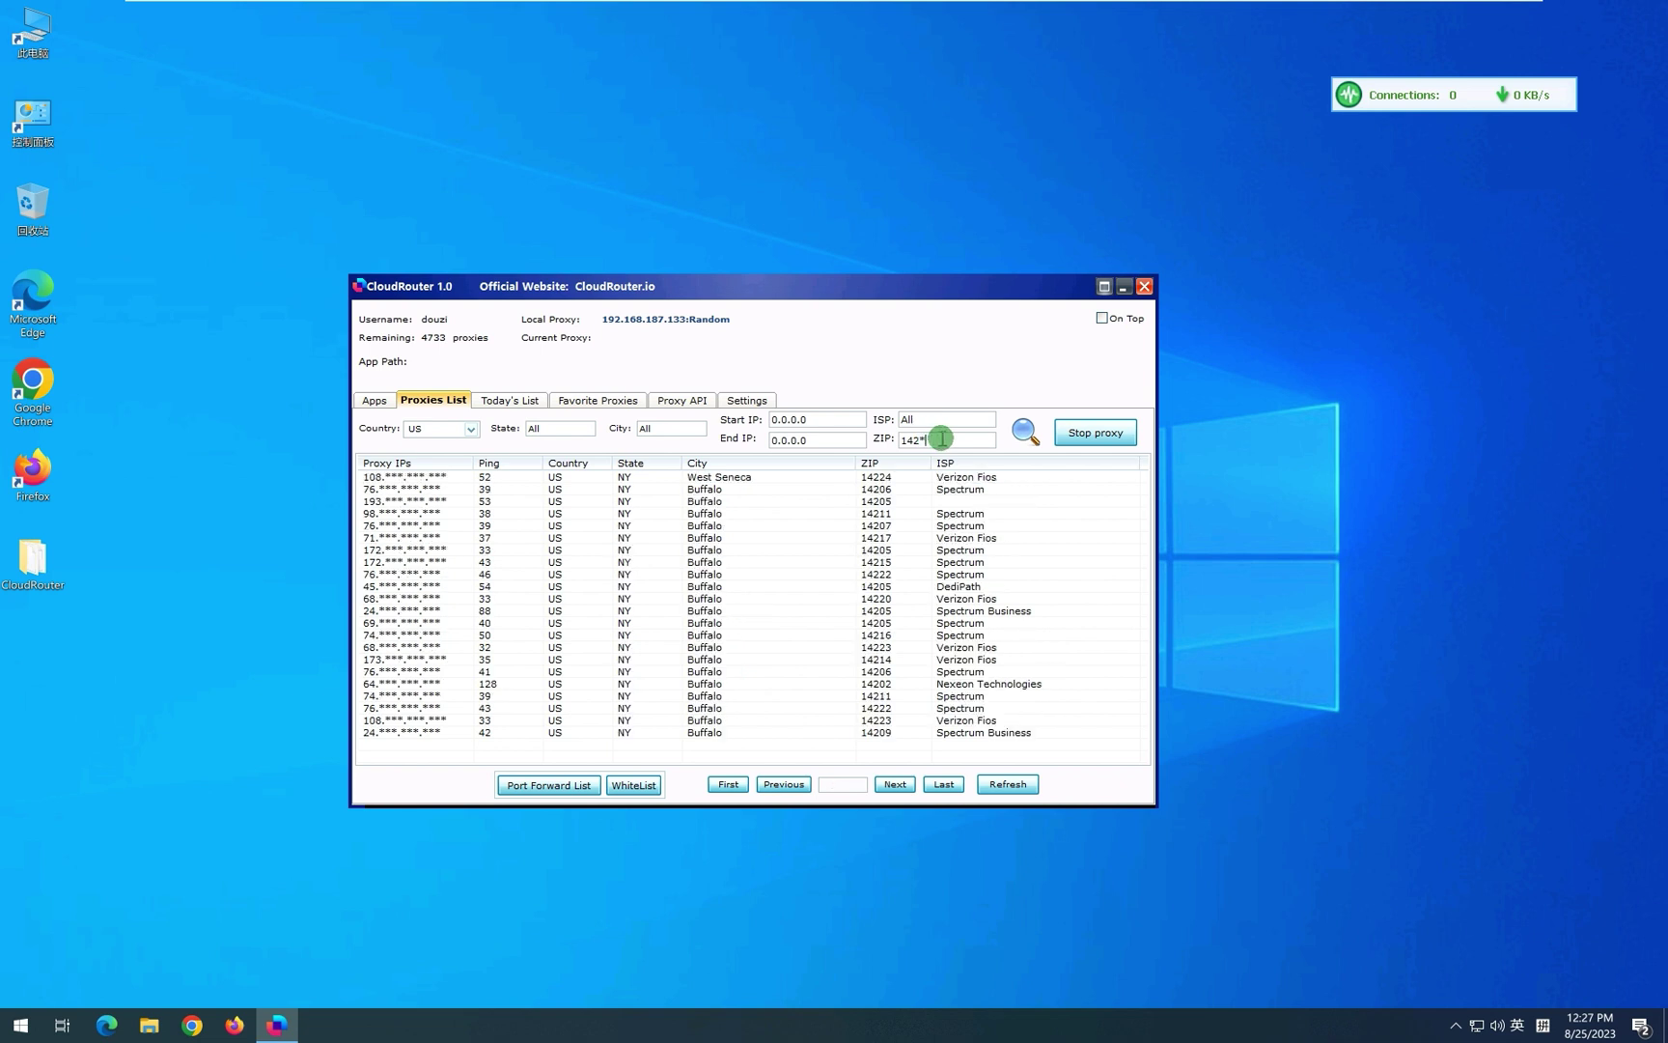
text(13)
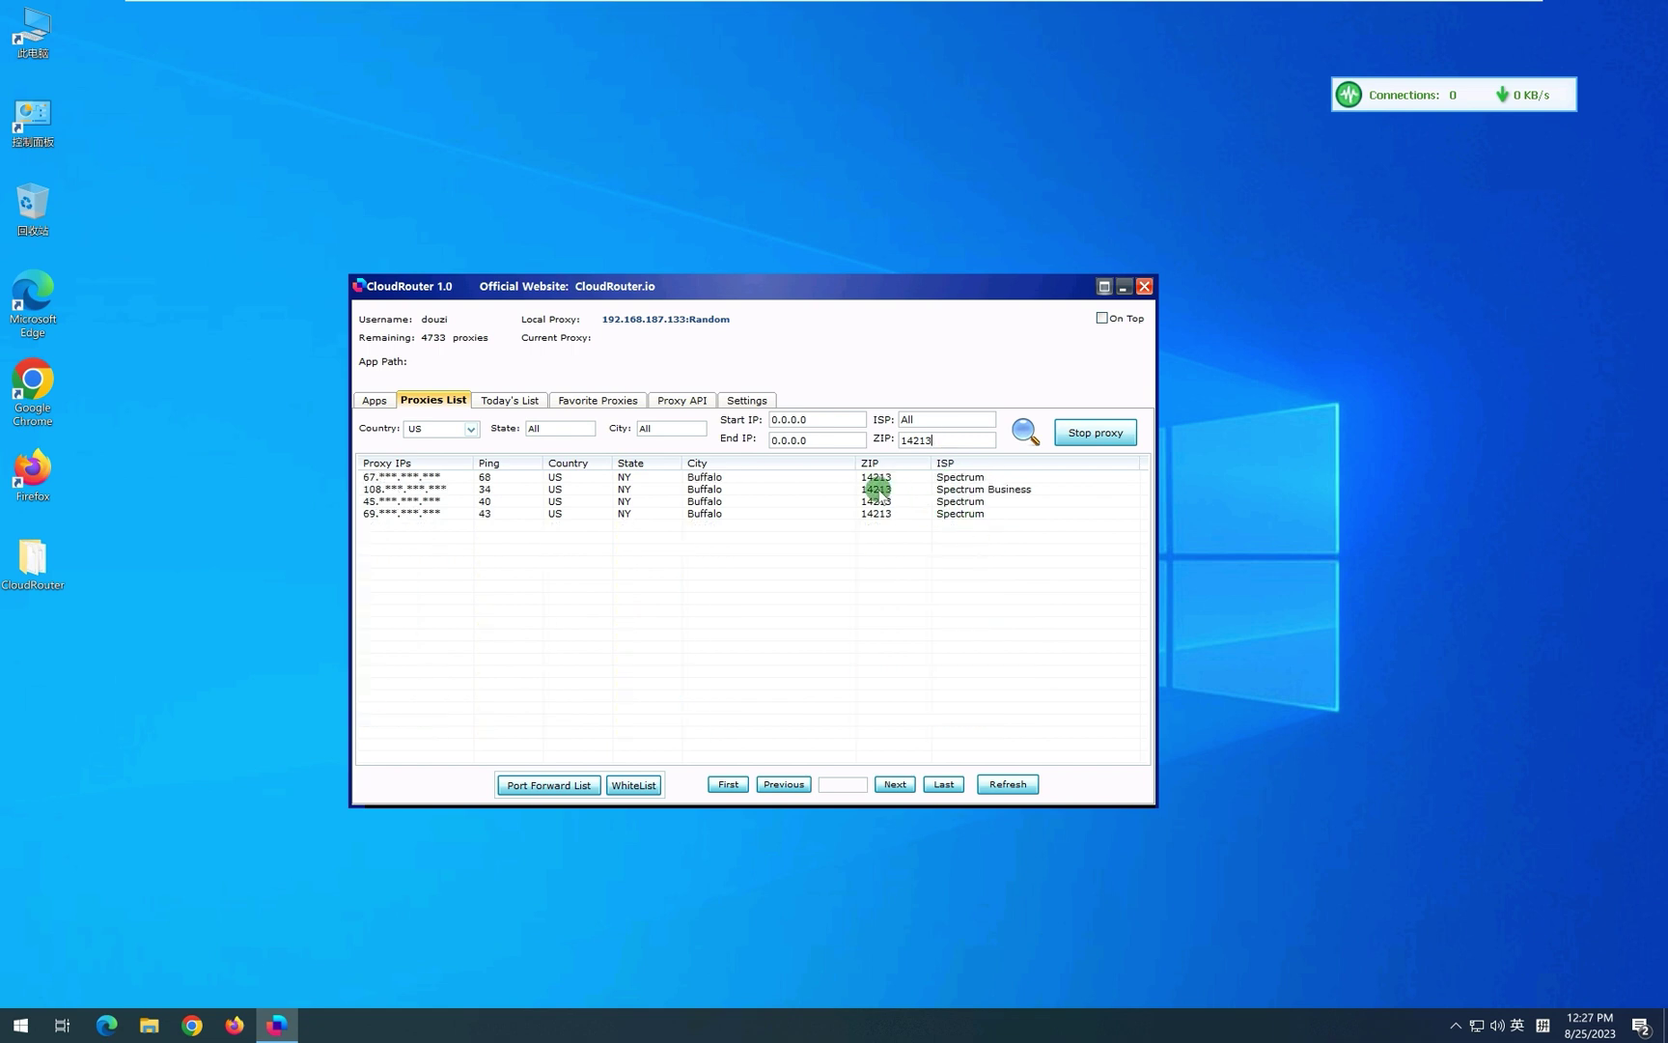
click(874, 490)
double_click(537, 488)
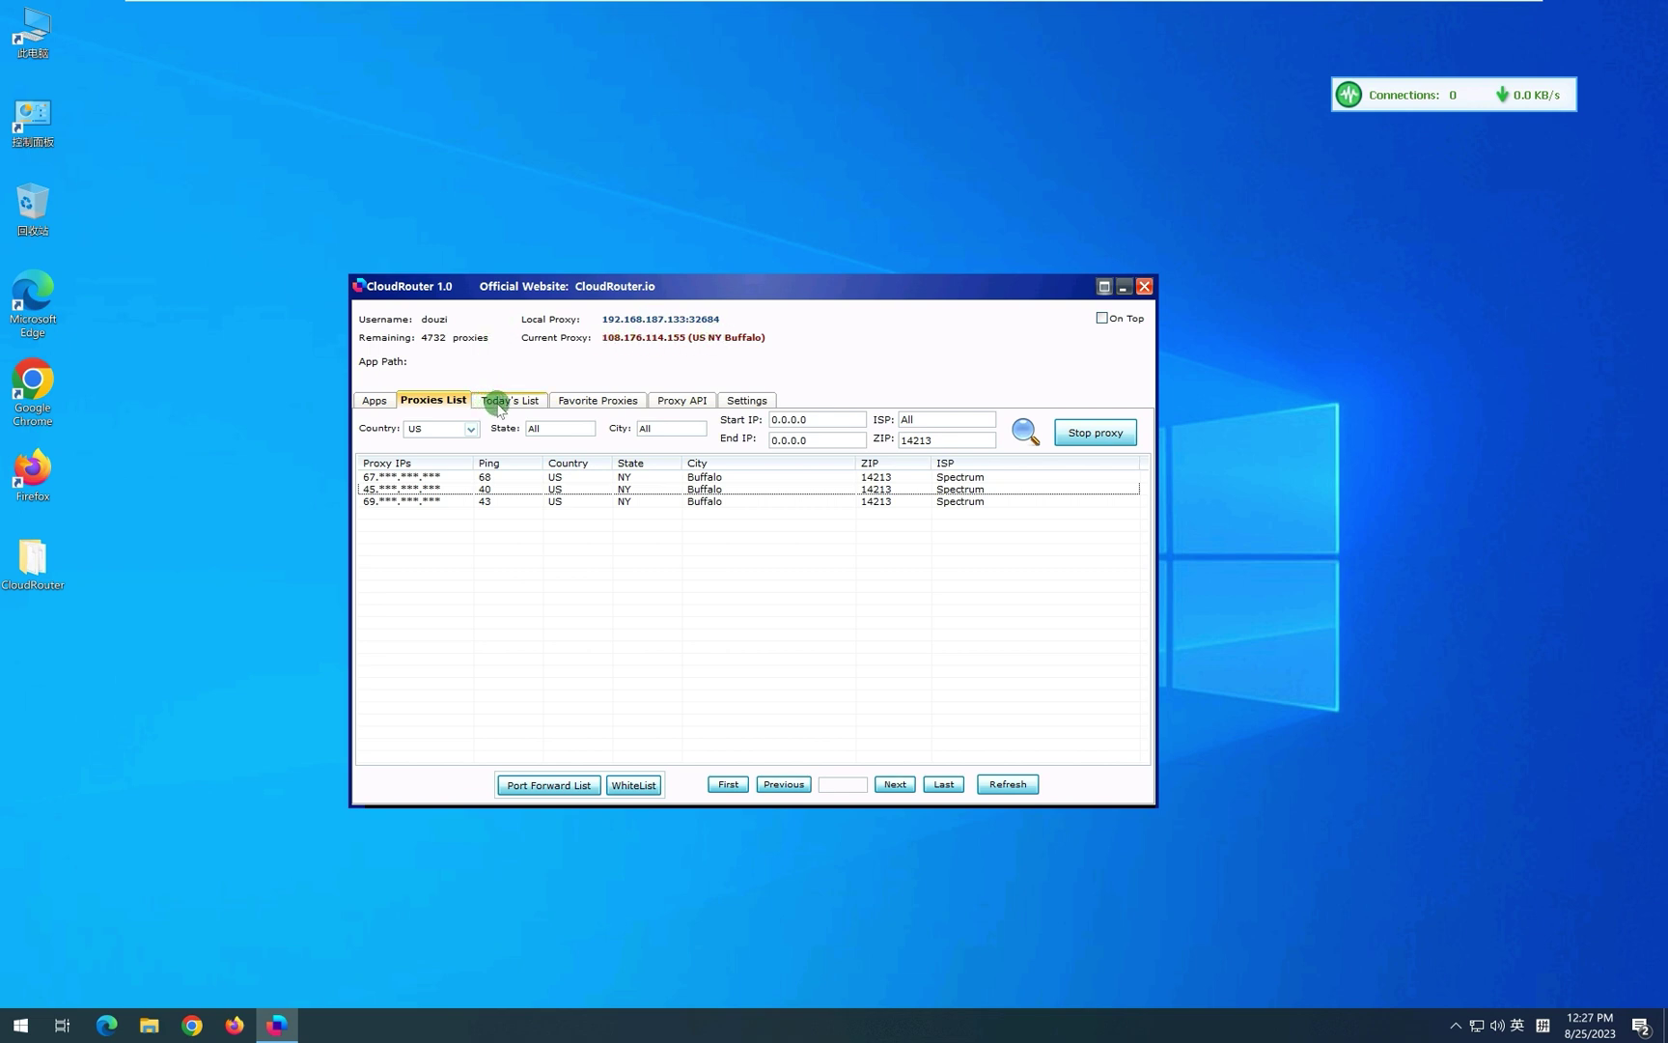
click(377, 400)
click(391, 459)
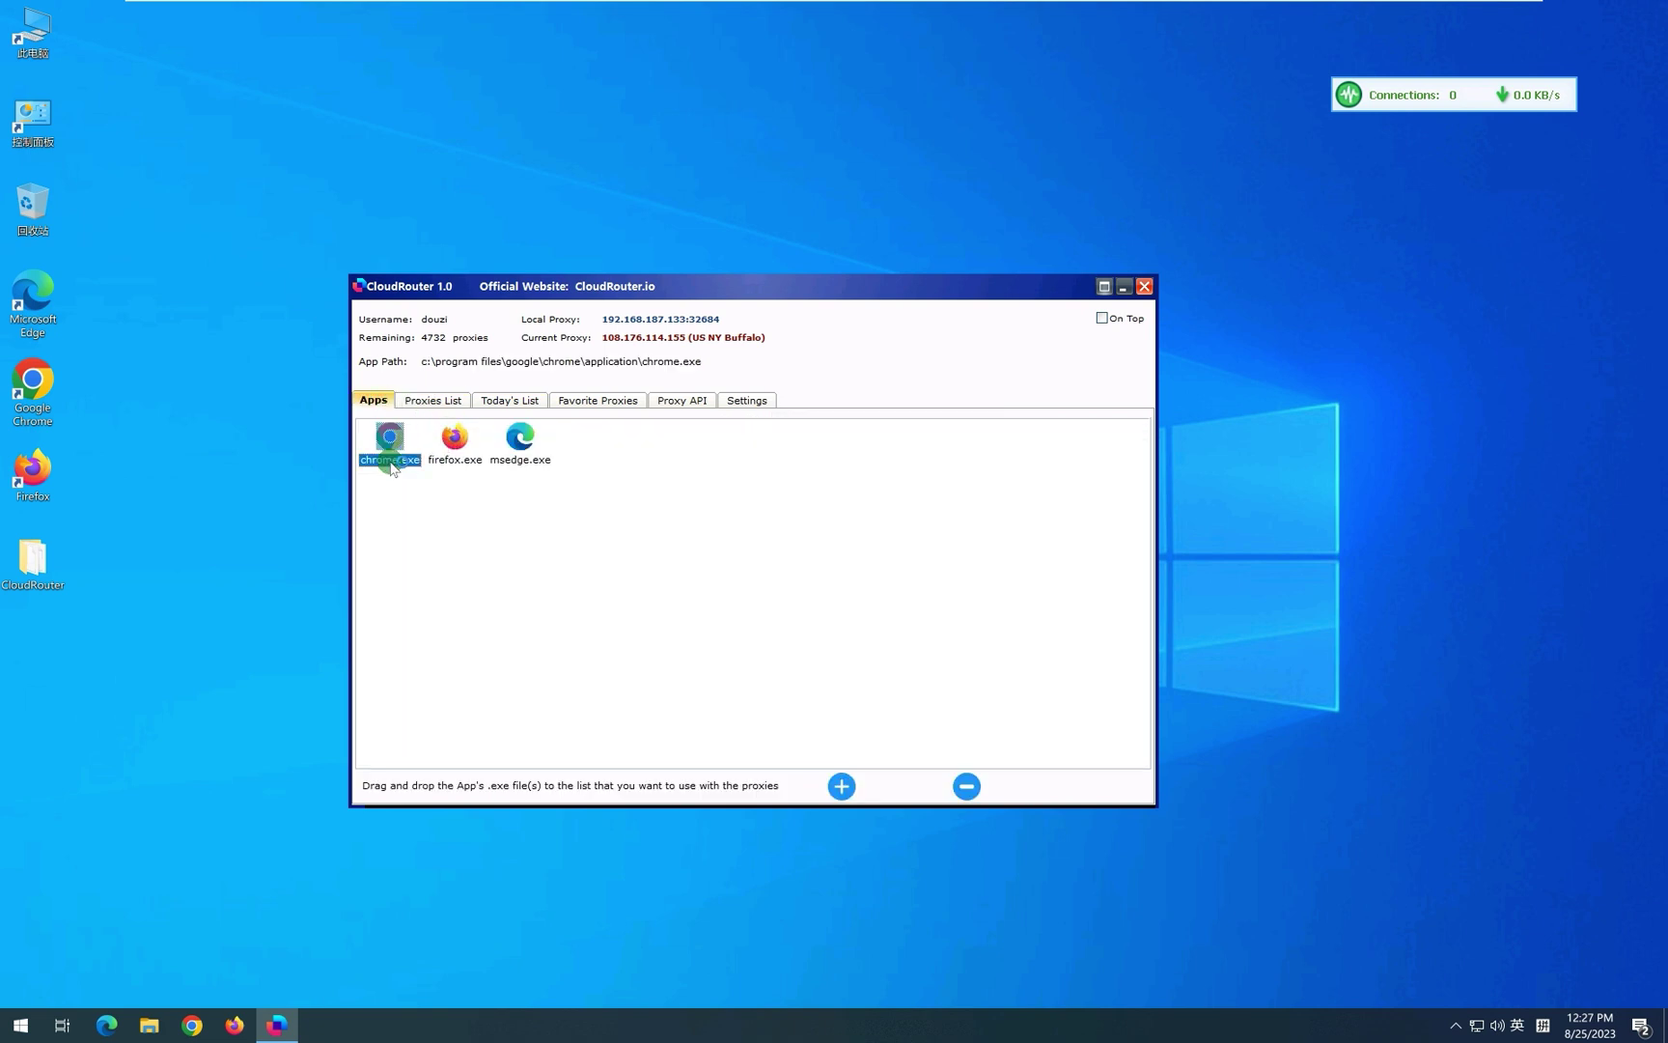
Launch chrome.exe through the proxy and dismiss Chrome's ad privacy notice.
double_click(391, 461)
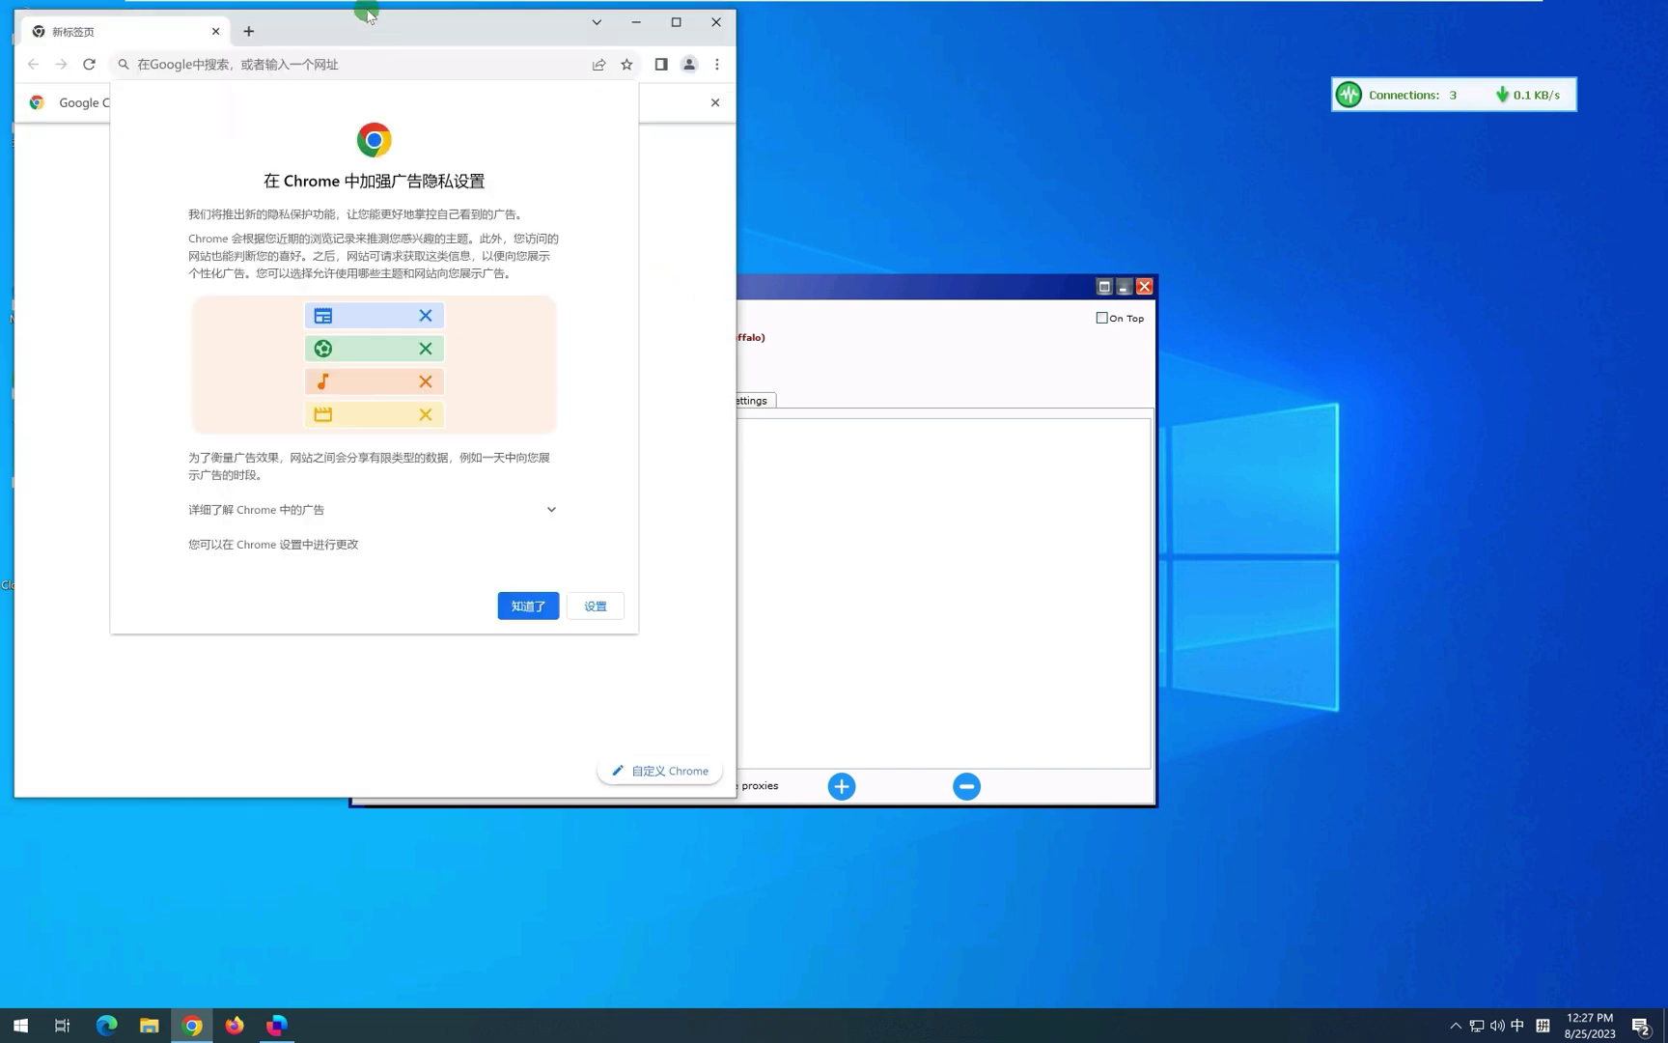
click(531, 609)
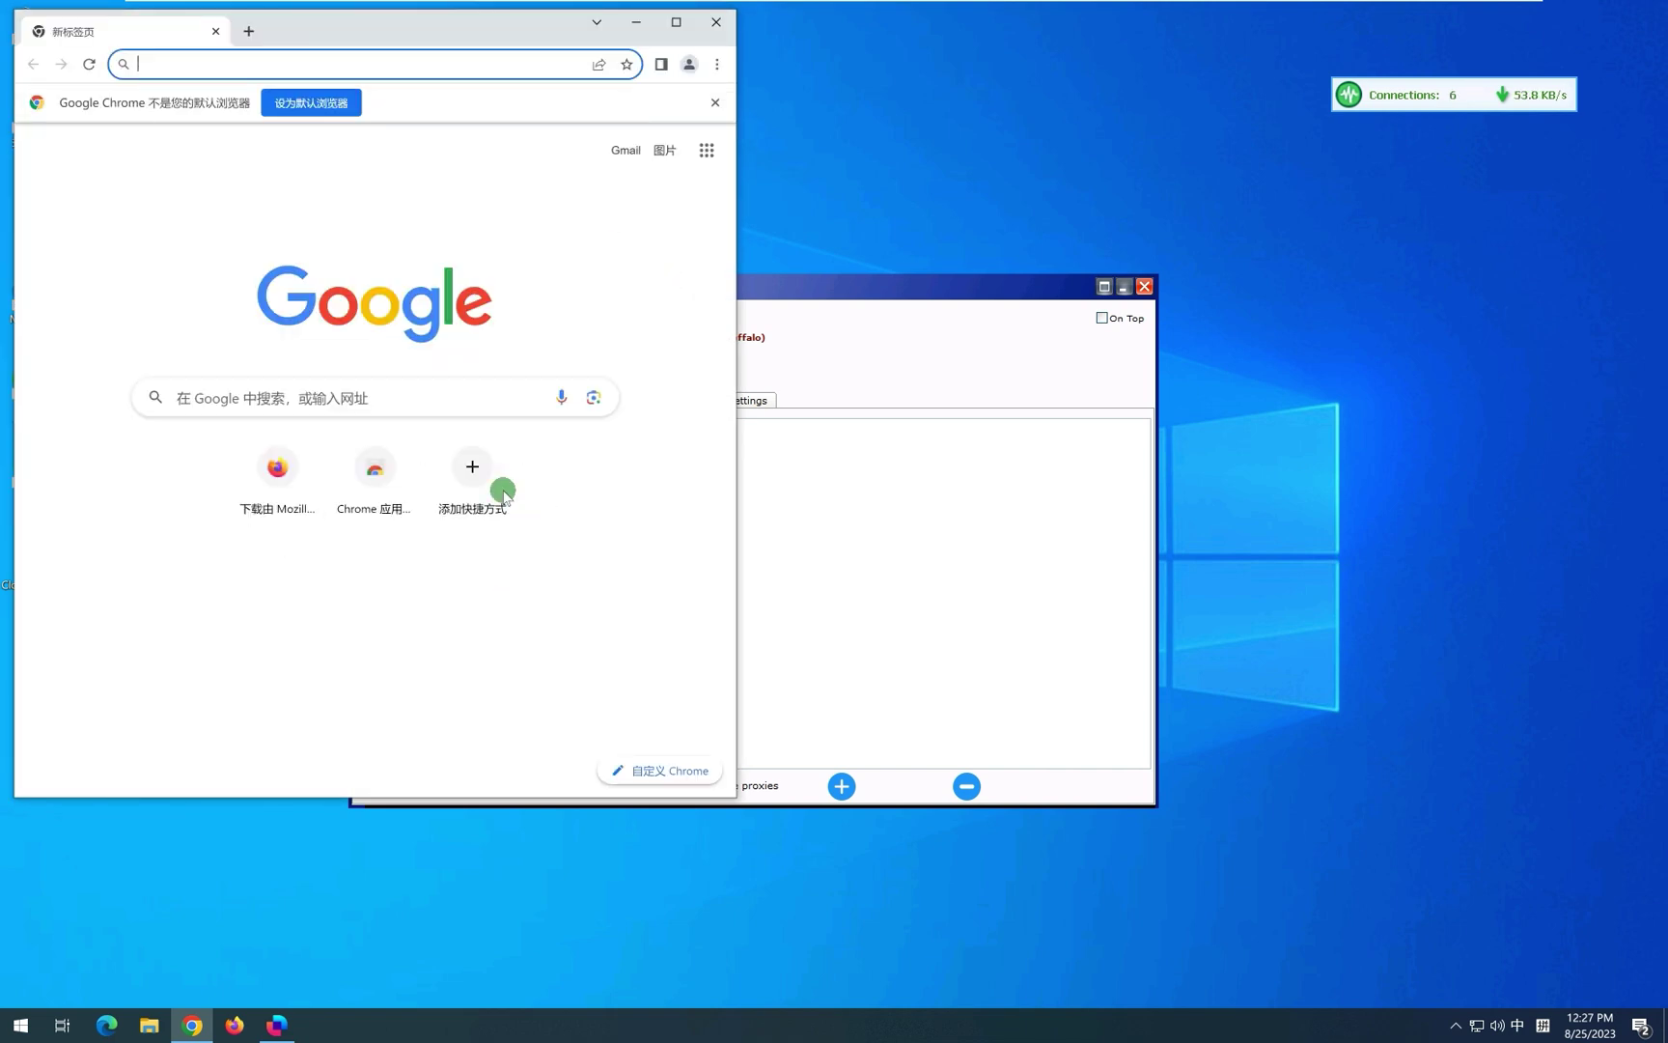
drag(351, 26, 768, 536)
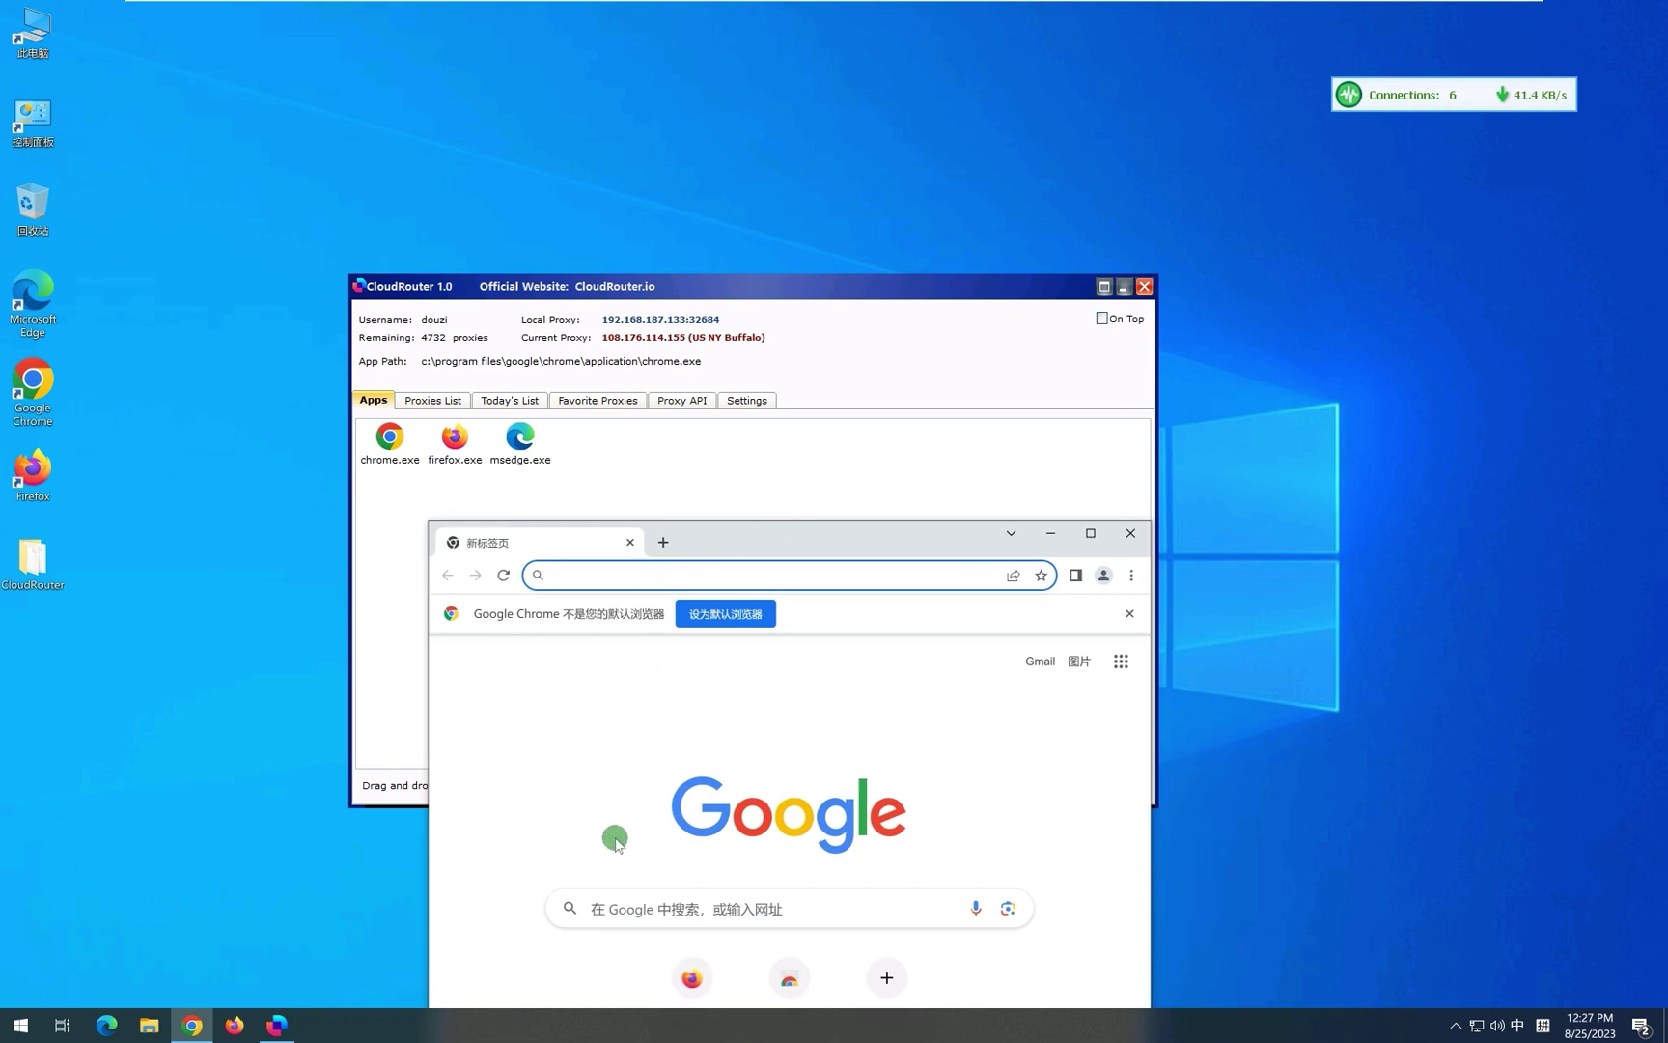
Google 'what is my ip' and highlight the reported address 108.176.114.155.
click(623, 909)
text(what)
key(shift)
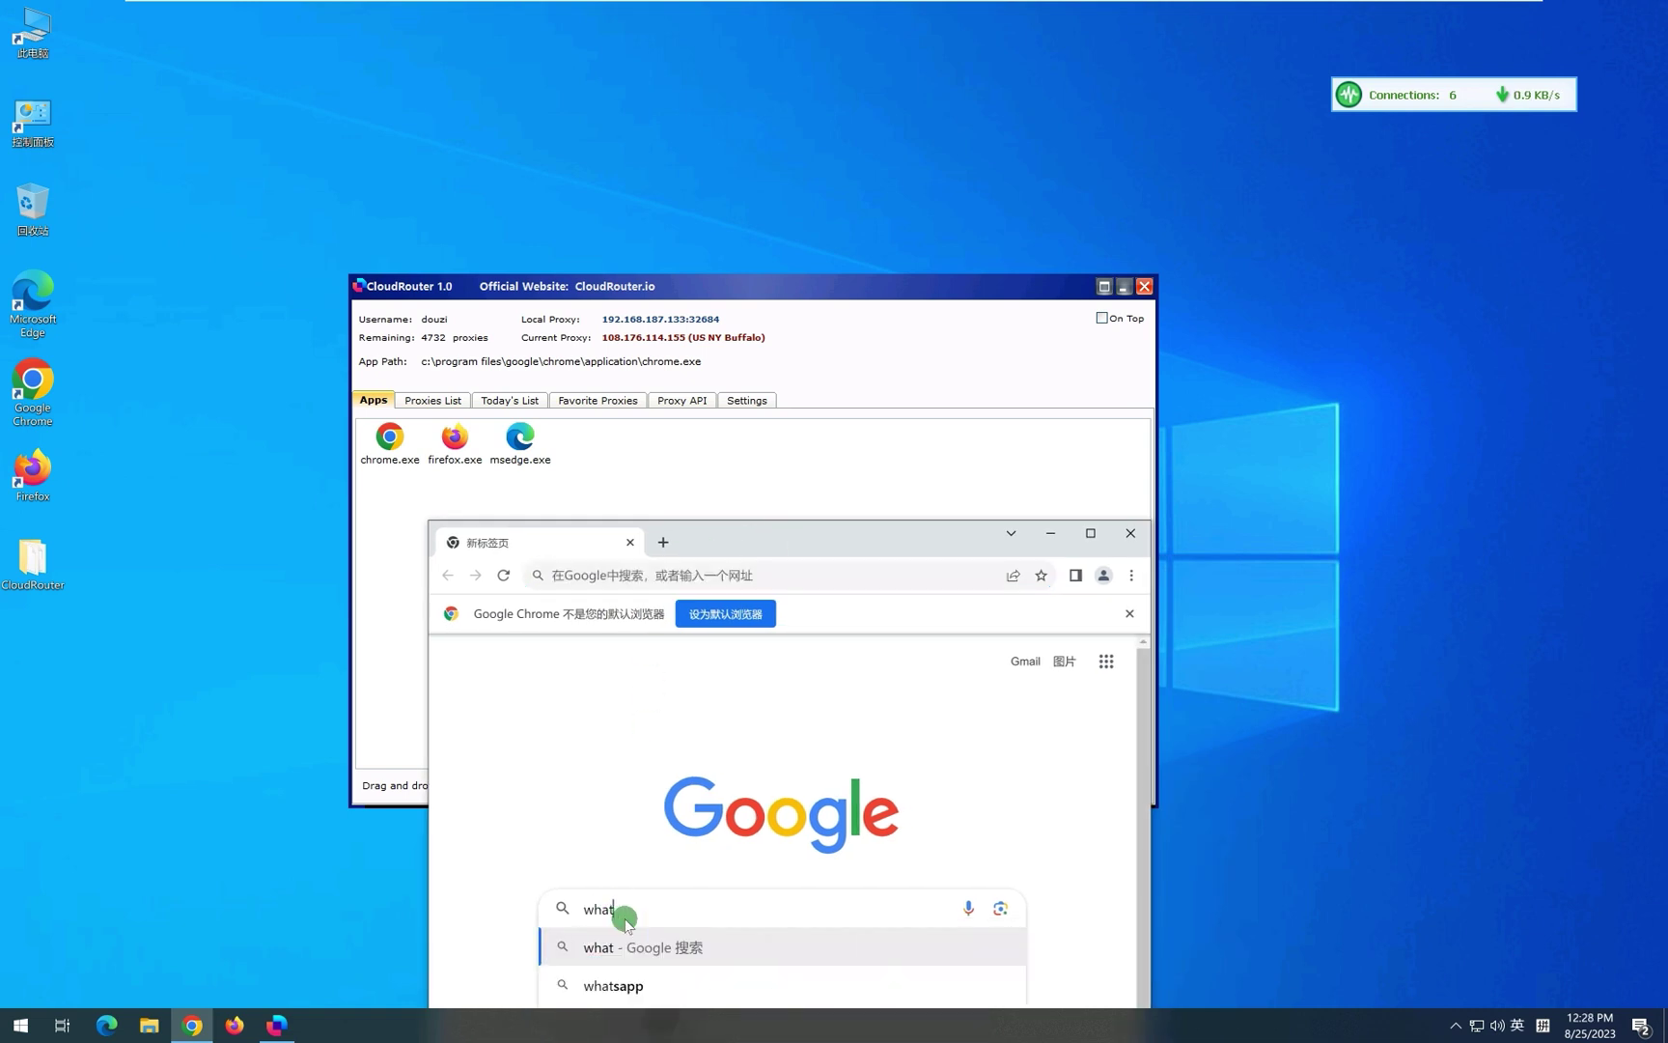
text(is my ip)
key(Return)
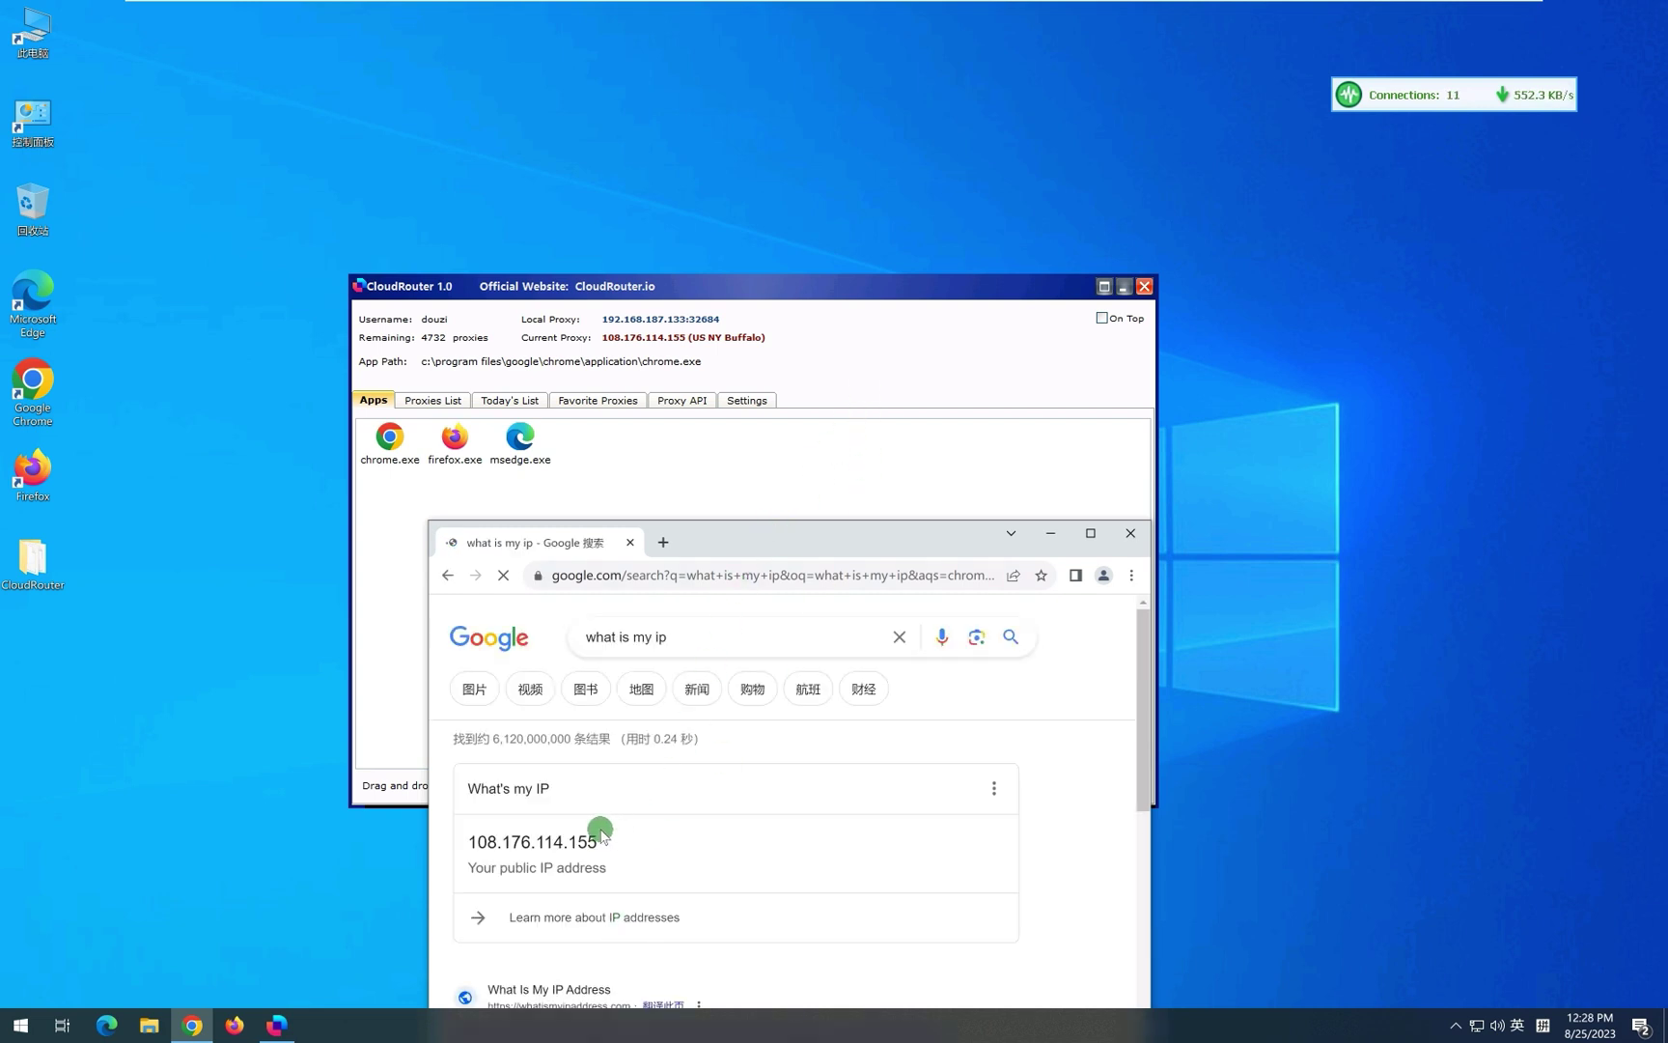
double_click(551, 843)
scroll(550, 845, down, 1)
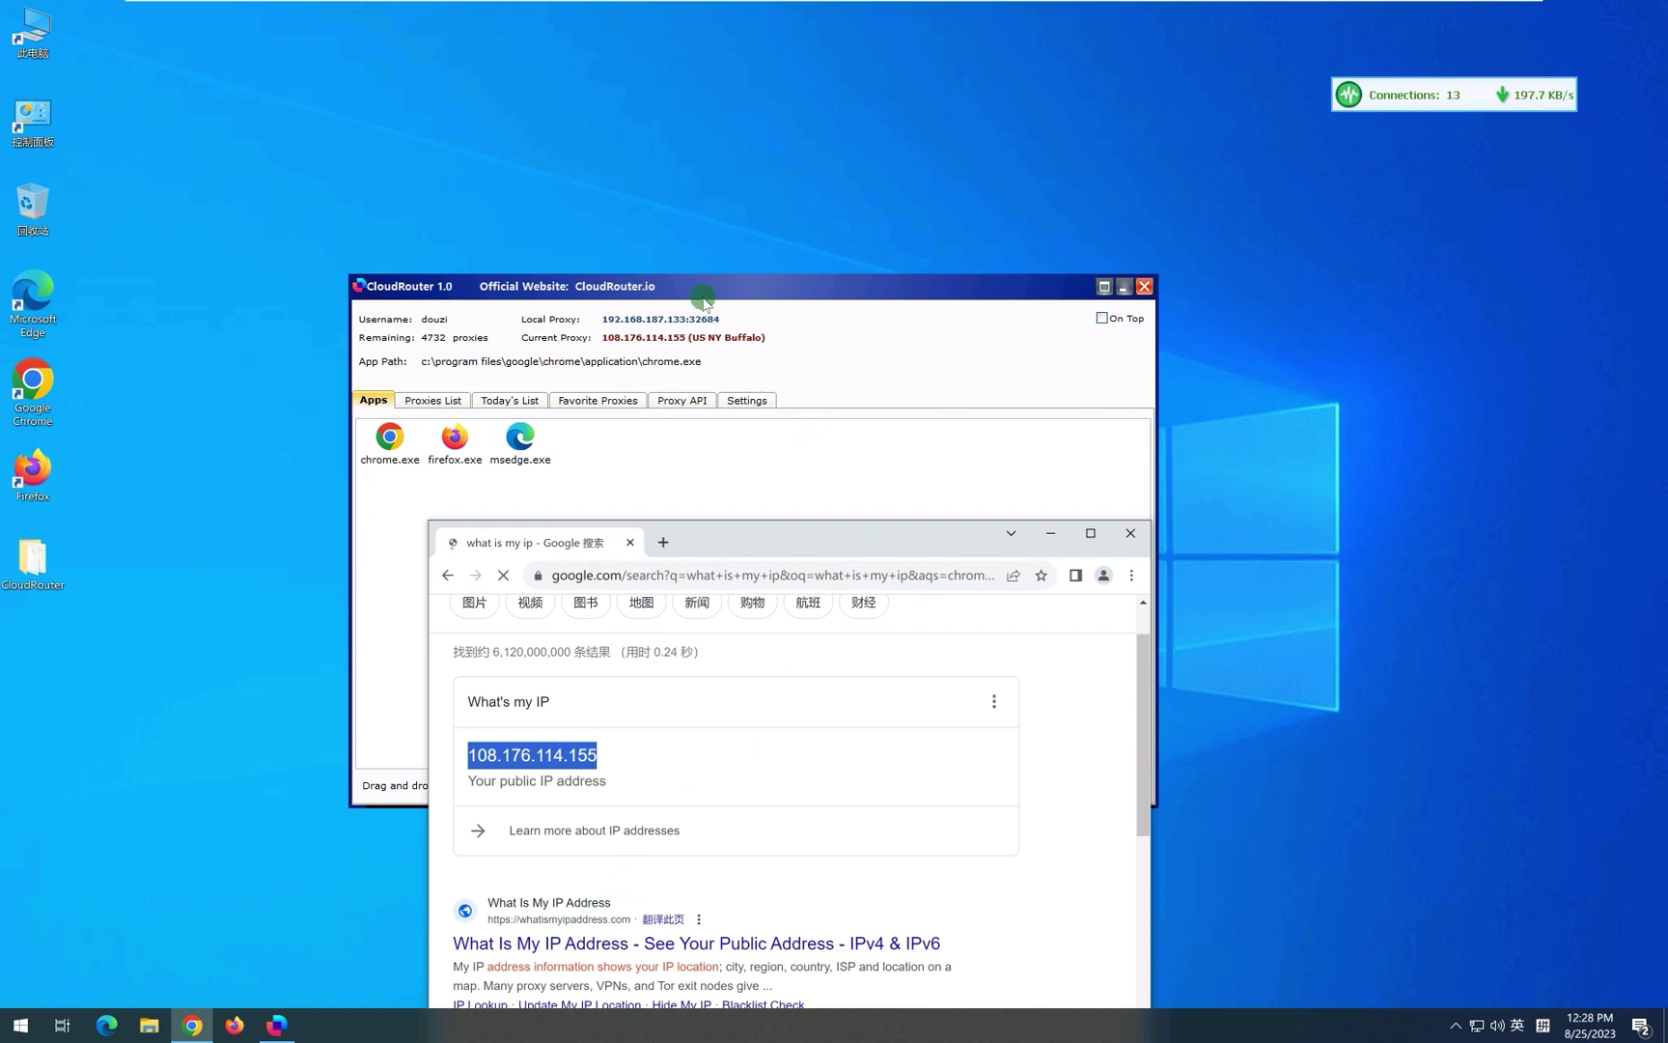
Arrange CloudRouter and Chrome side by side showing whatismyipaddress.com's Buffalo, New York result.
drag(702, 286, 601, 220)
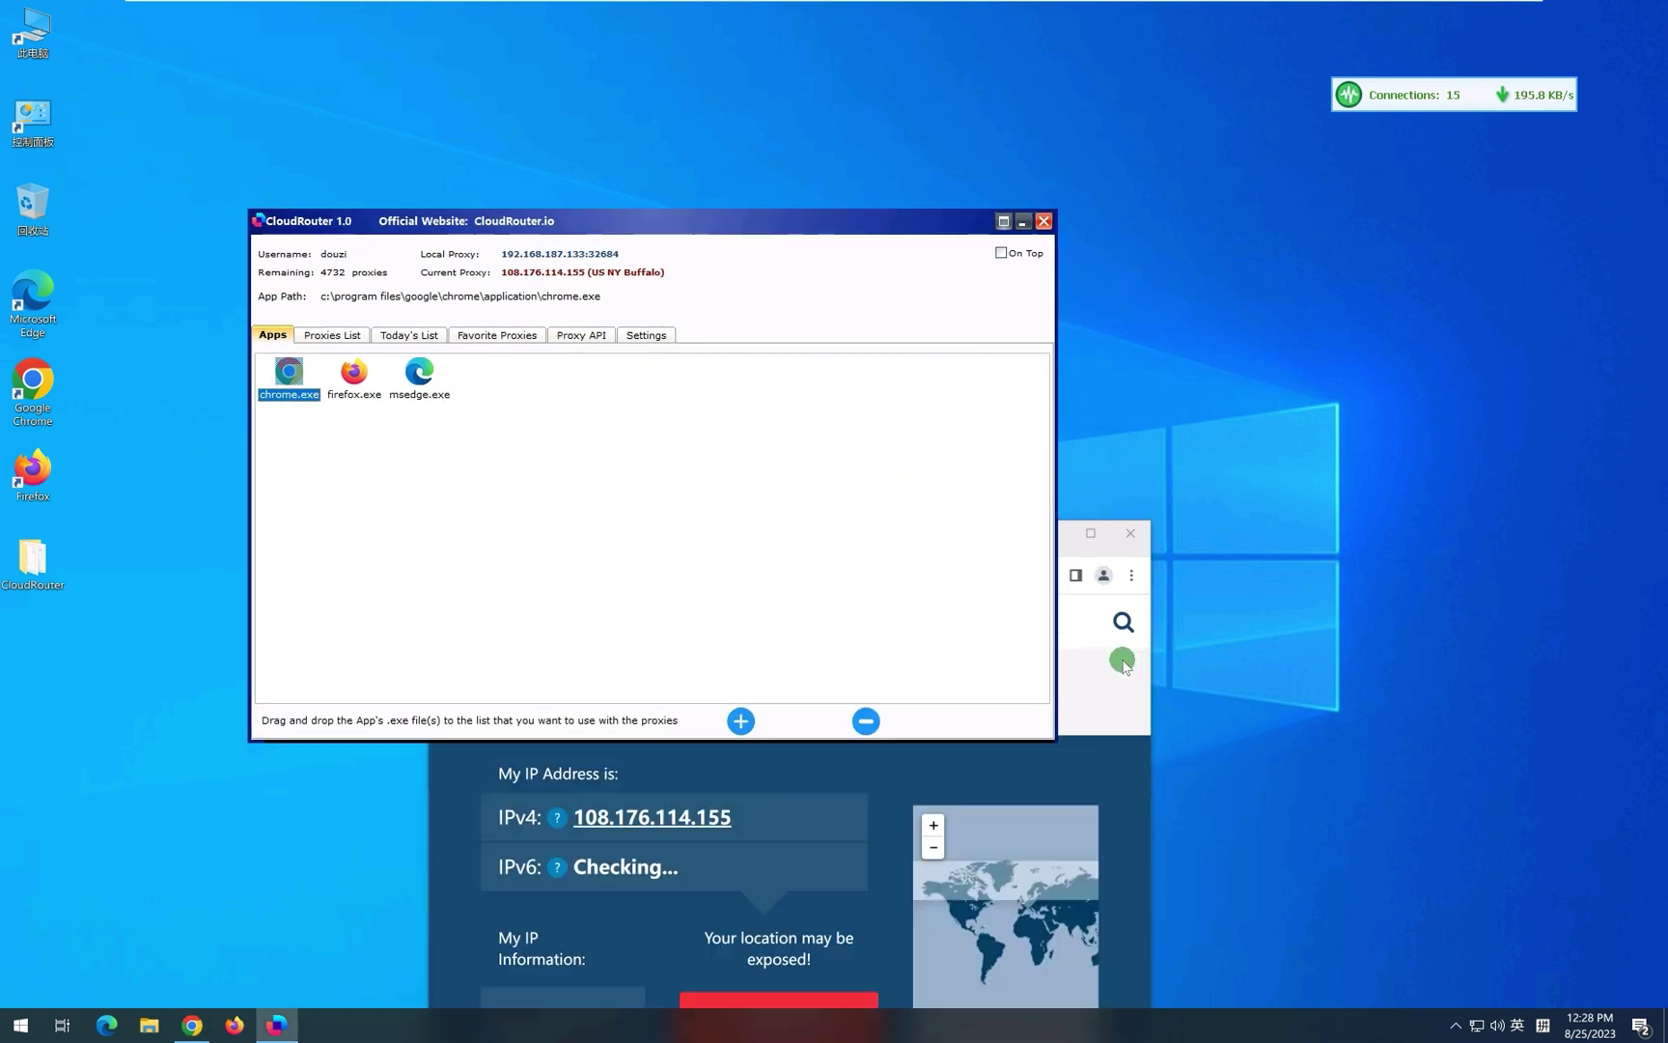
click(1142, 662)
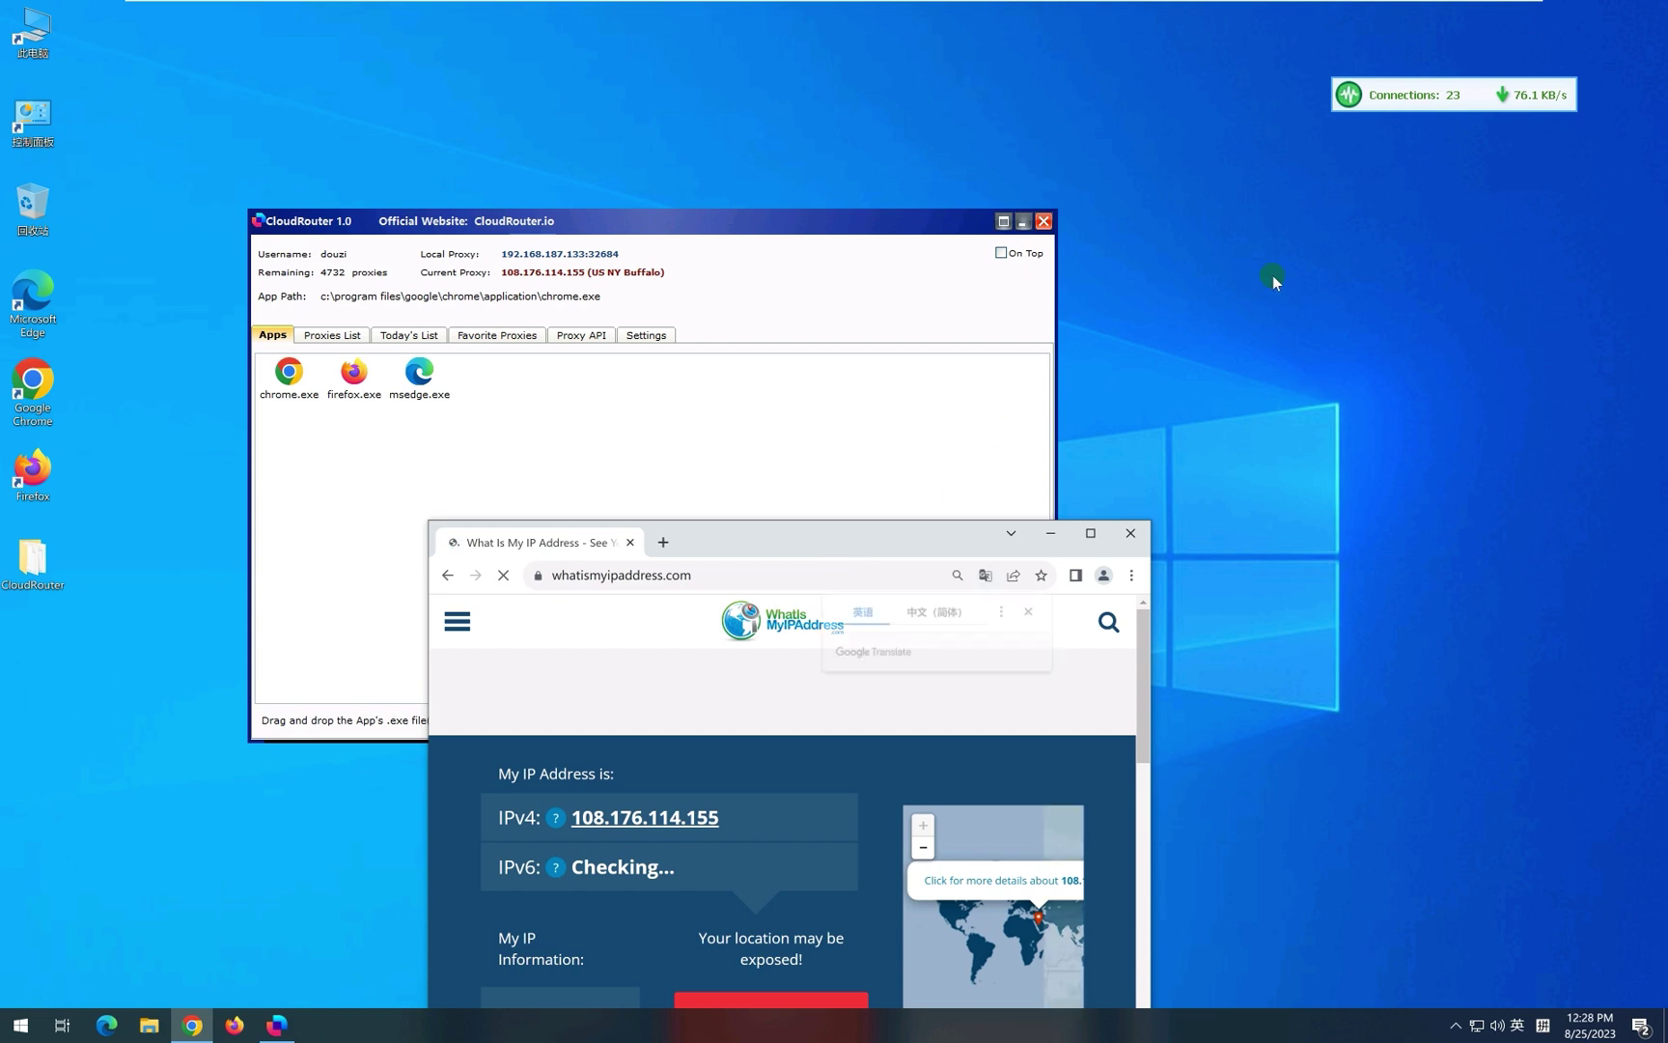
drag(919, 528, 1239, 257)
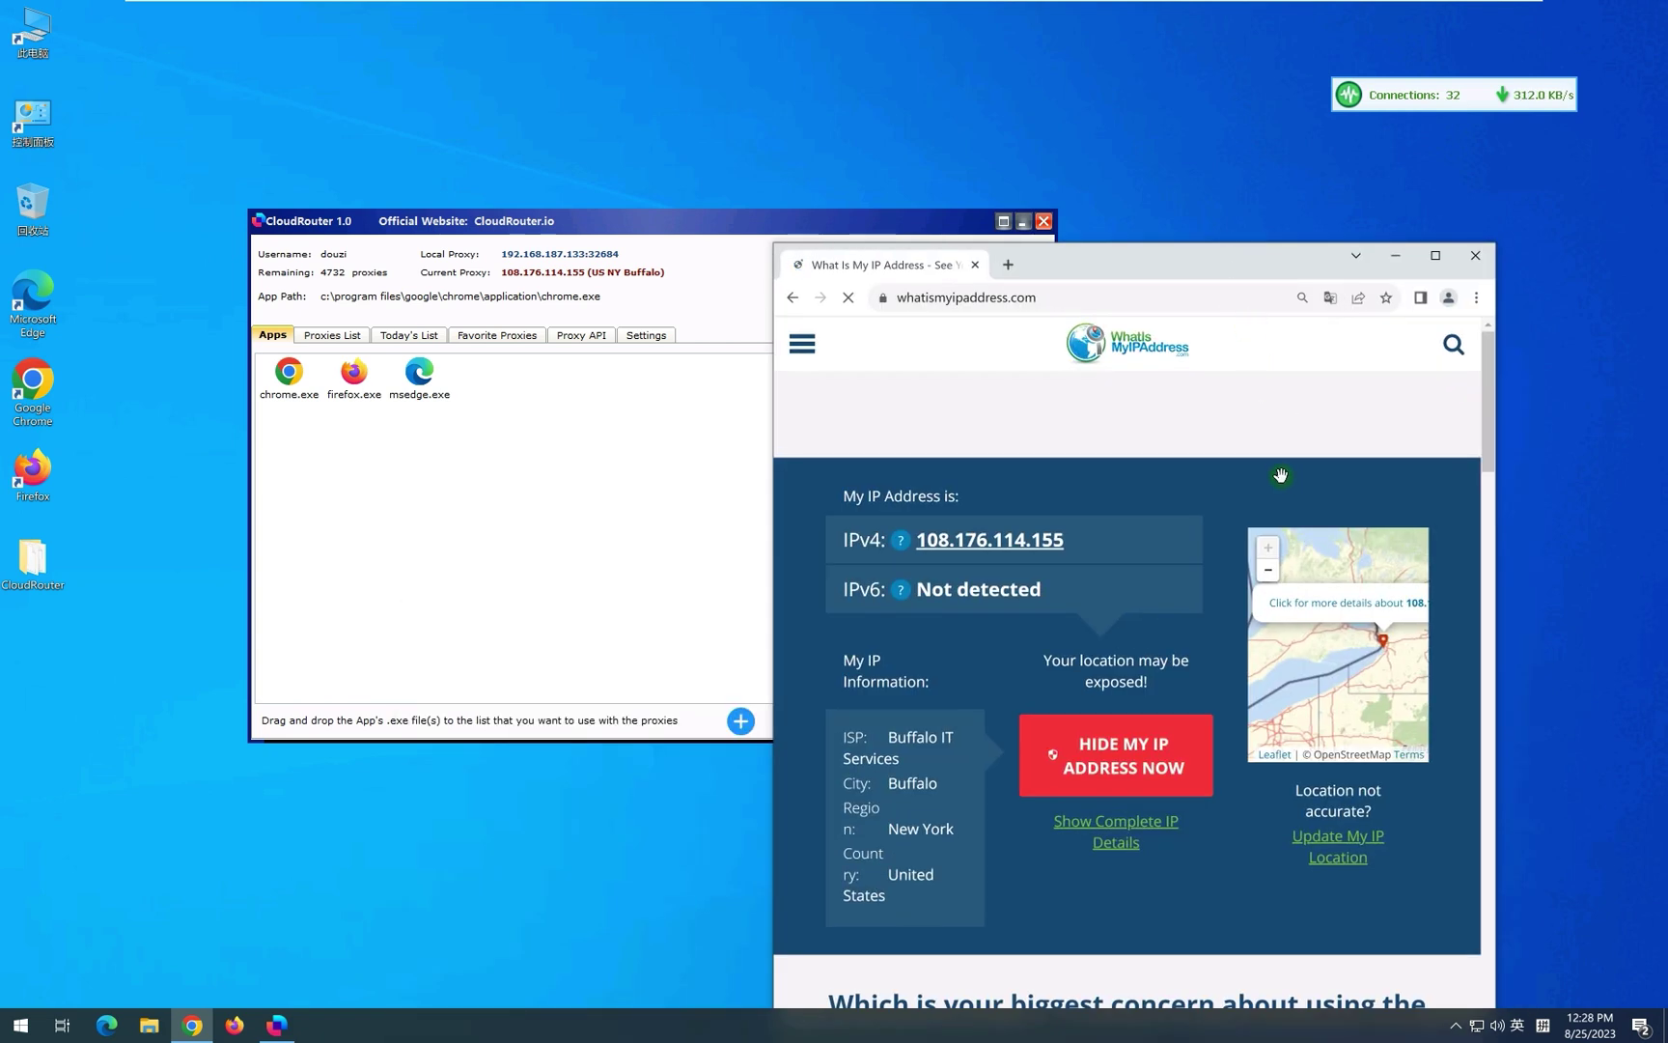
scroll(1076, 691, down, 1)
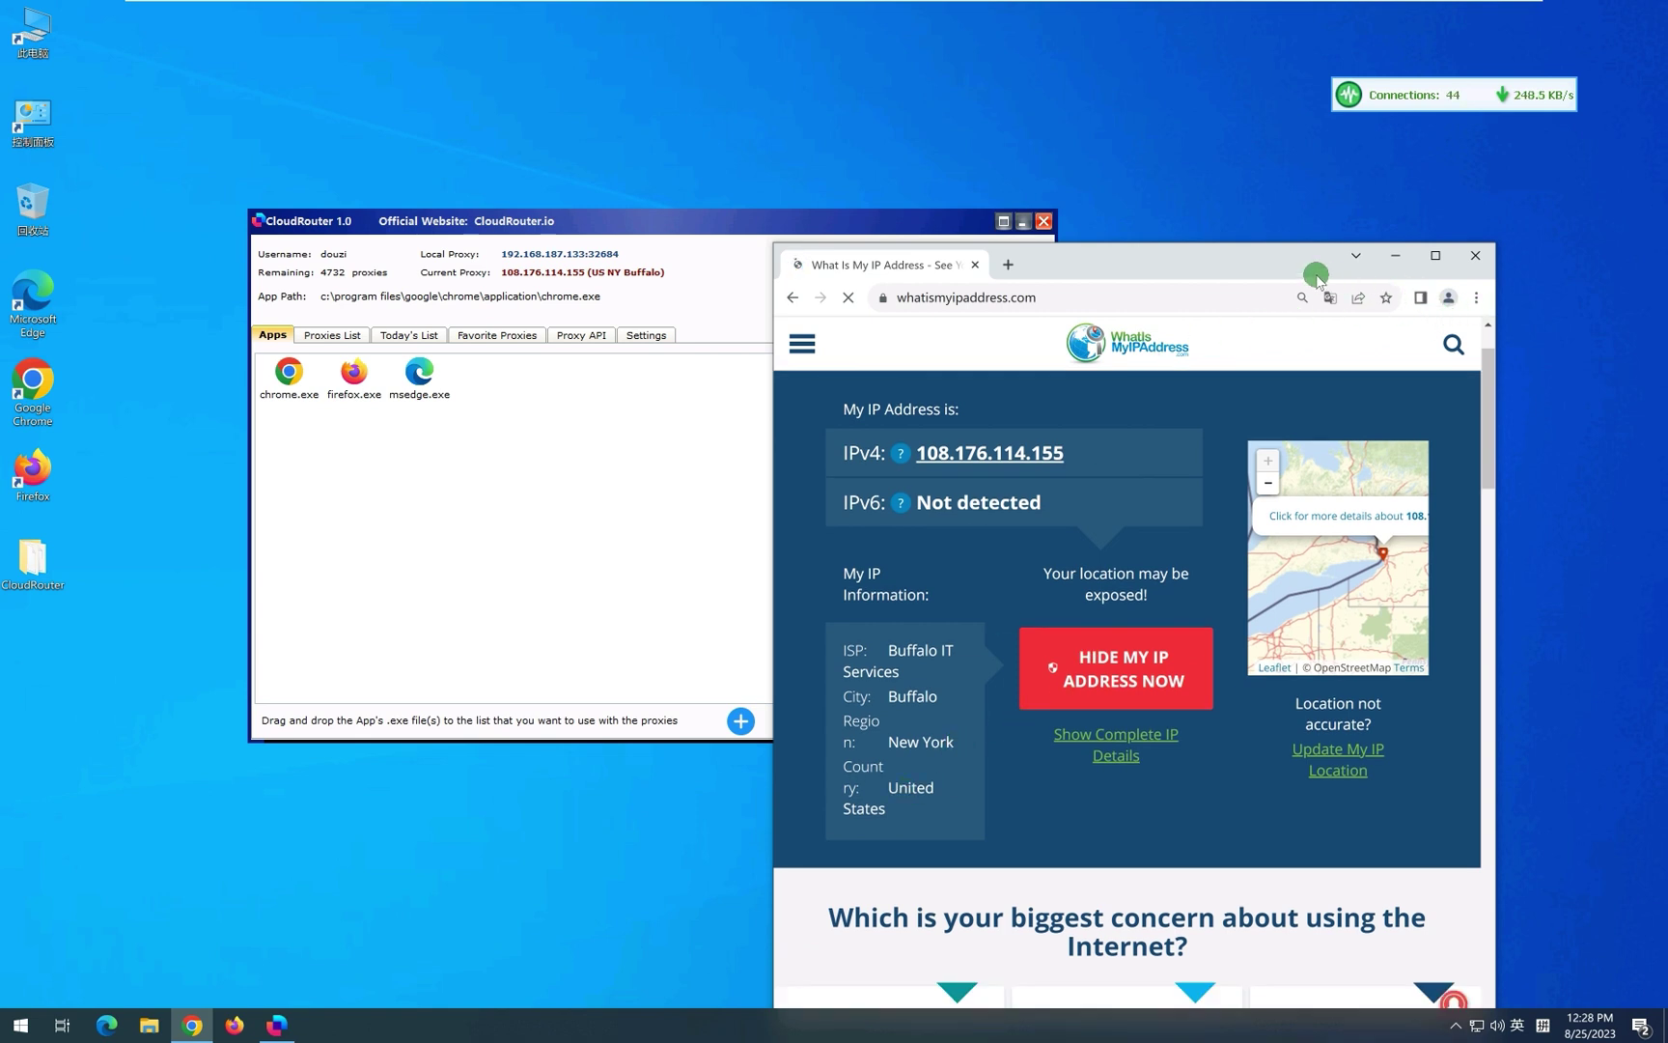
drag(1272, 282, 1254, 436)
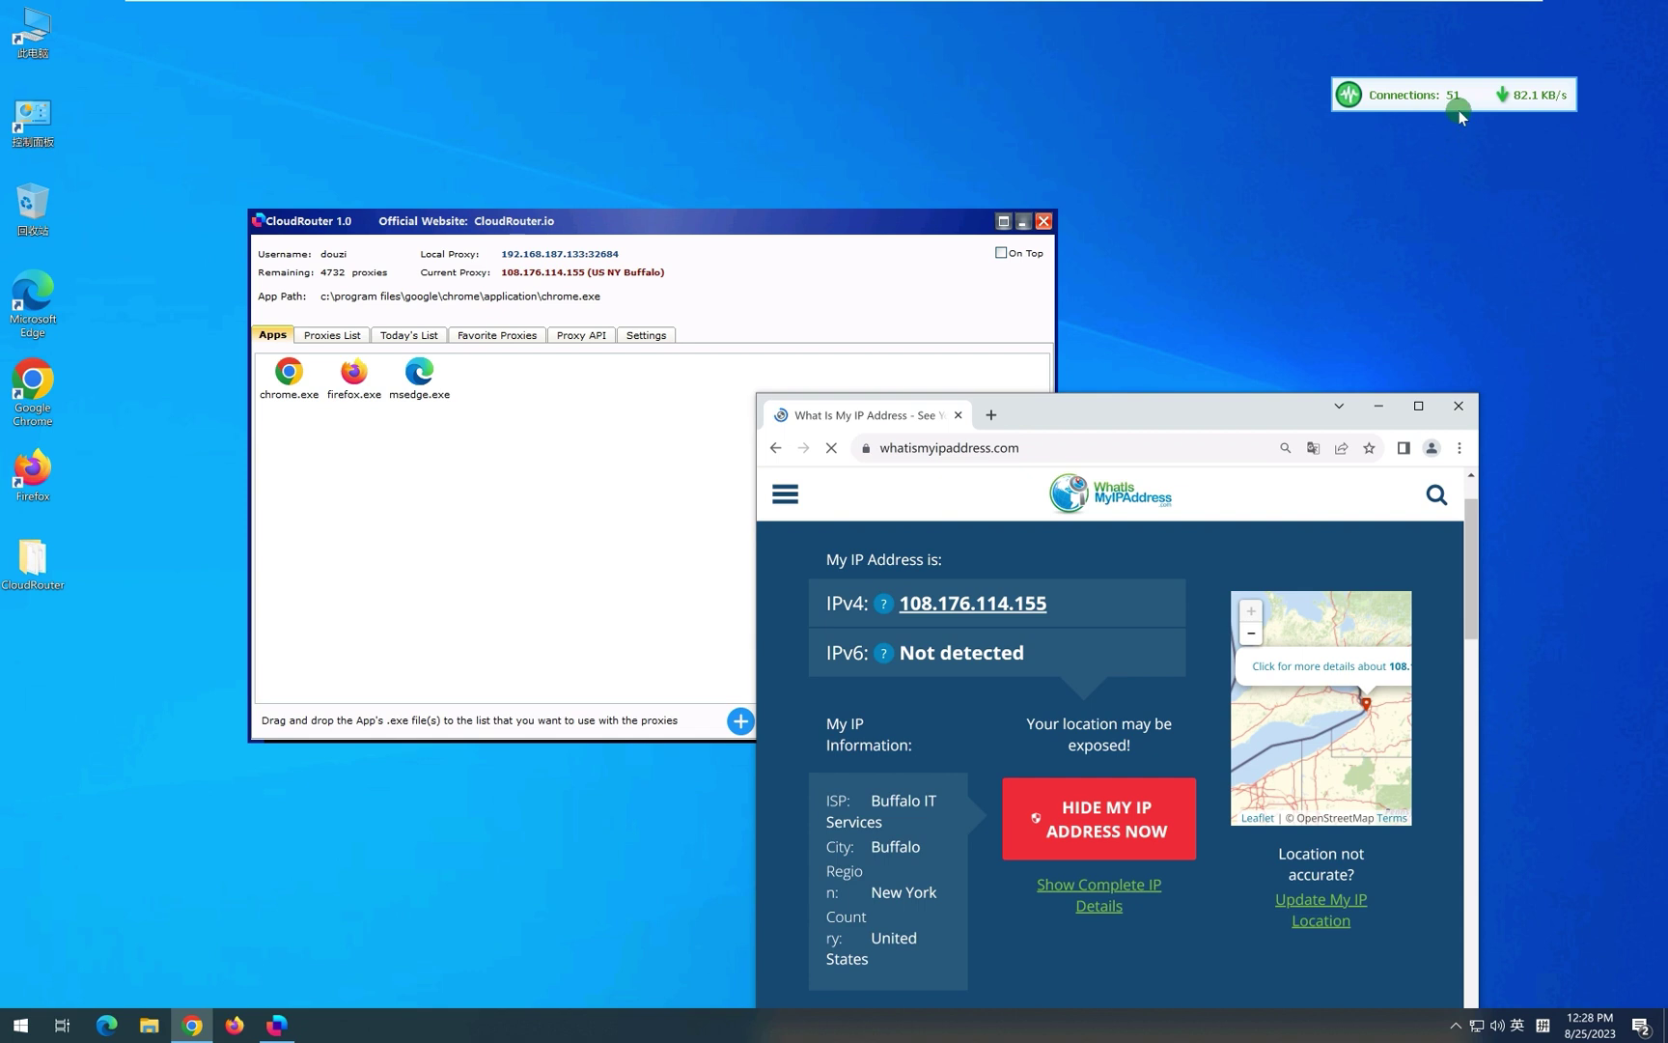
Check the live connections monitor, then stop the Buffalo proxy from the widget's menu.
click(1428, 101)
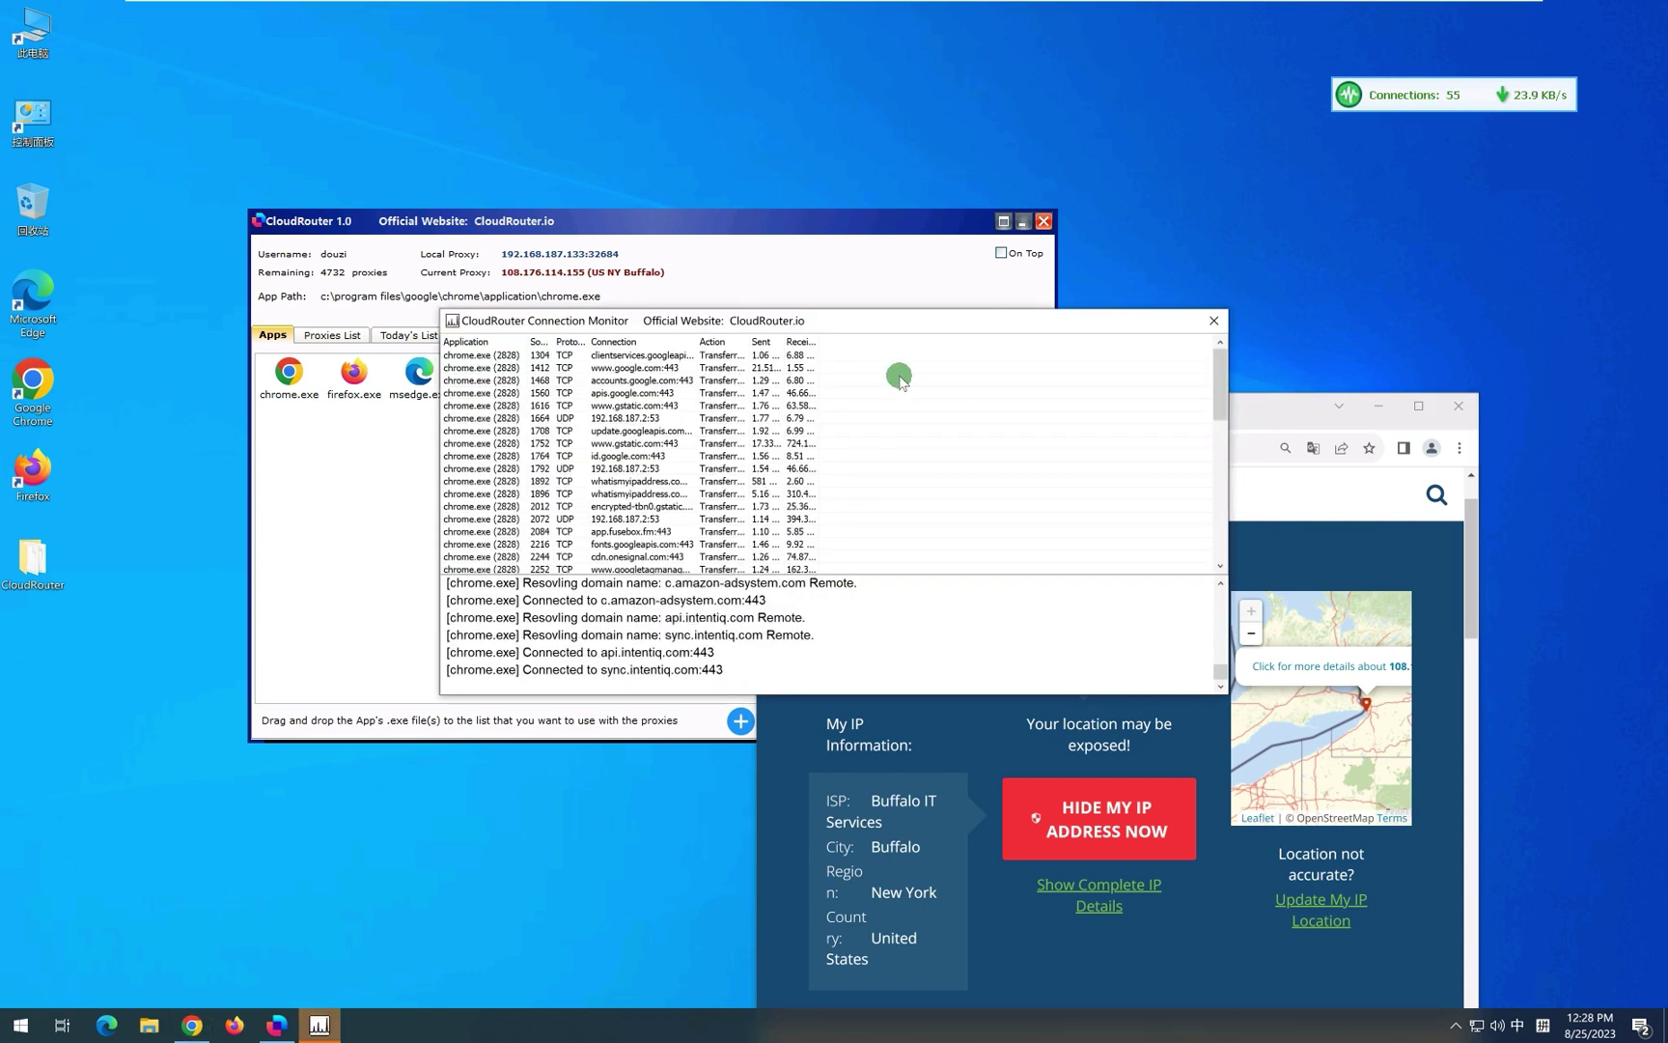
click(1212, 322)
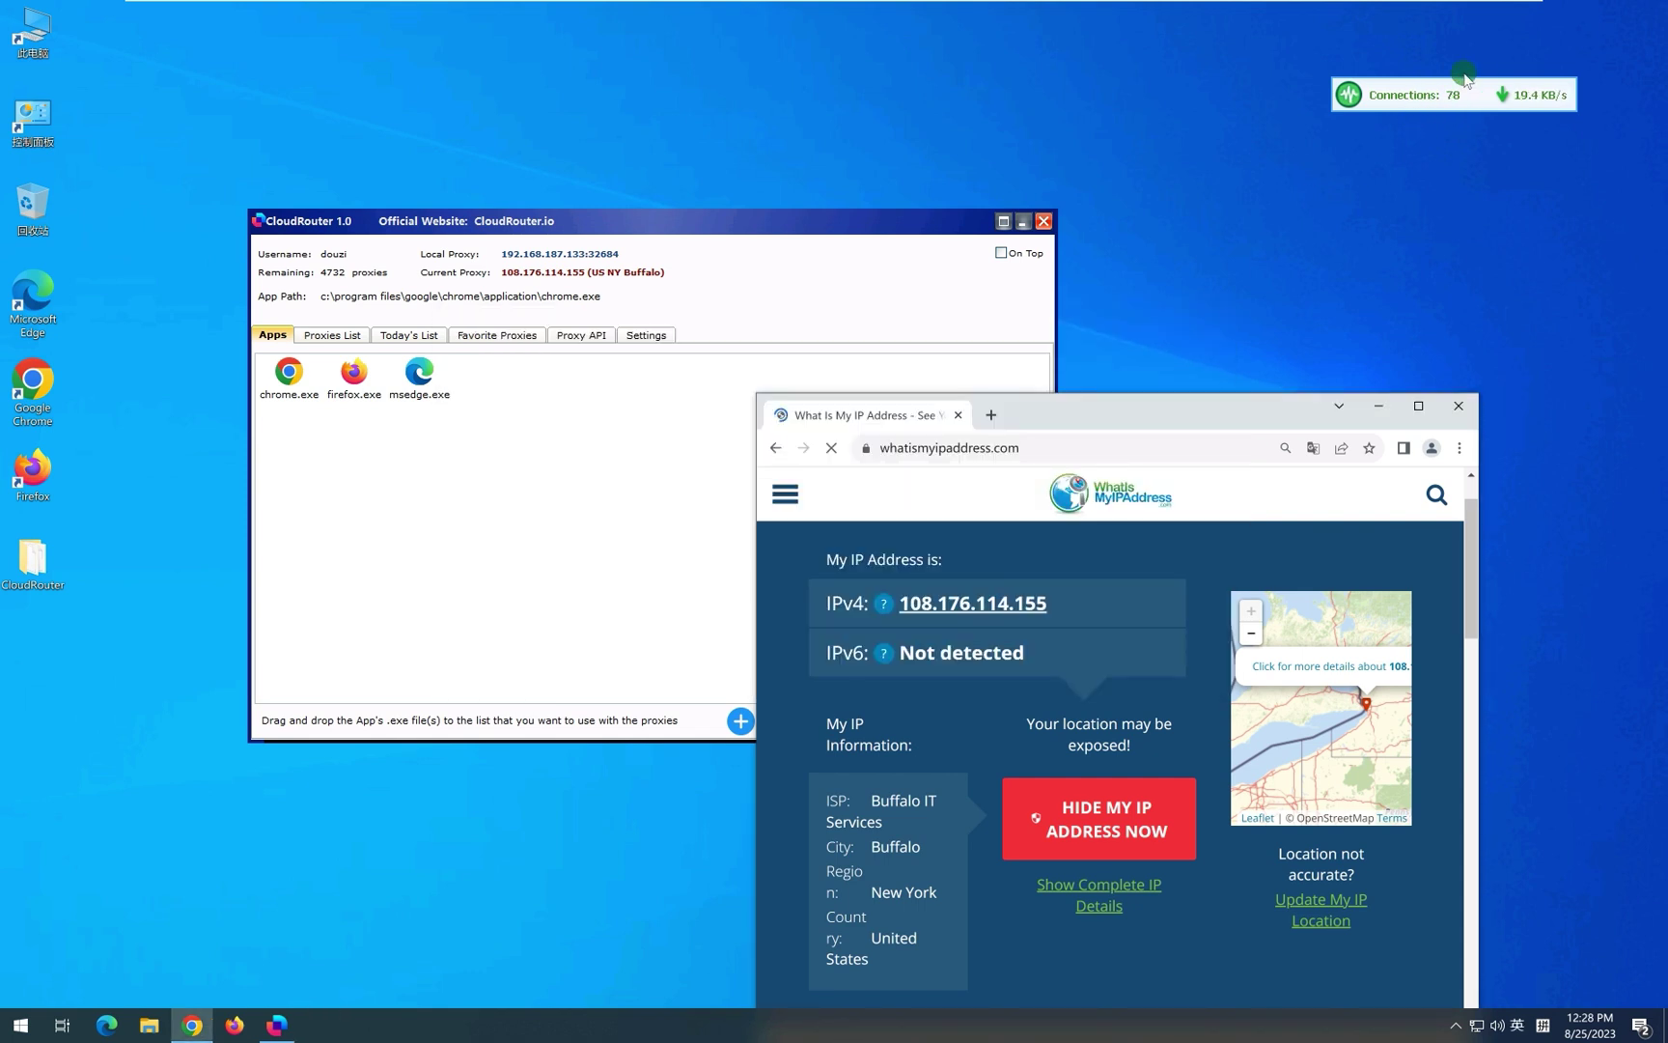
right_click(1438, 97)
click(1422, 172)
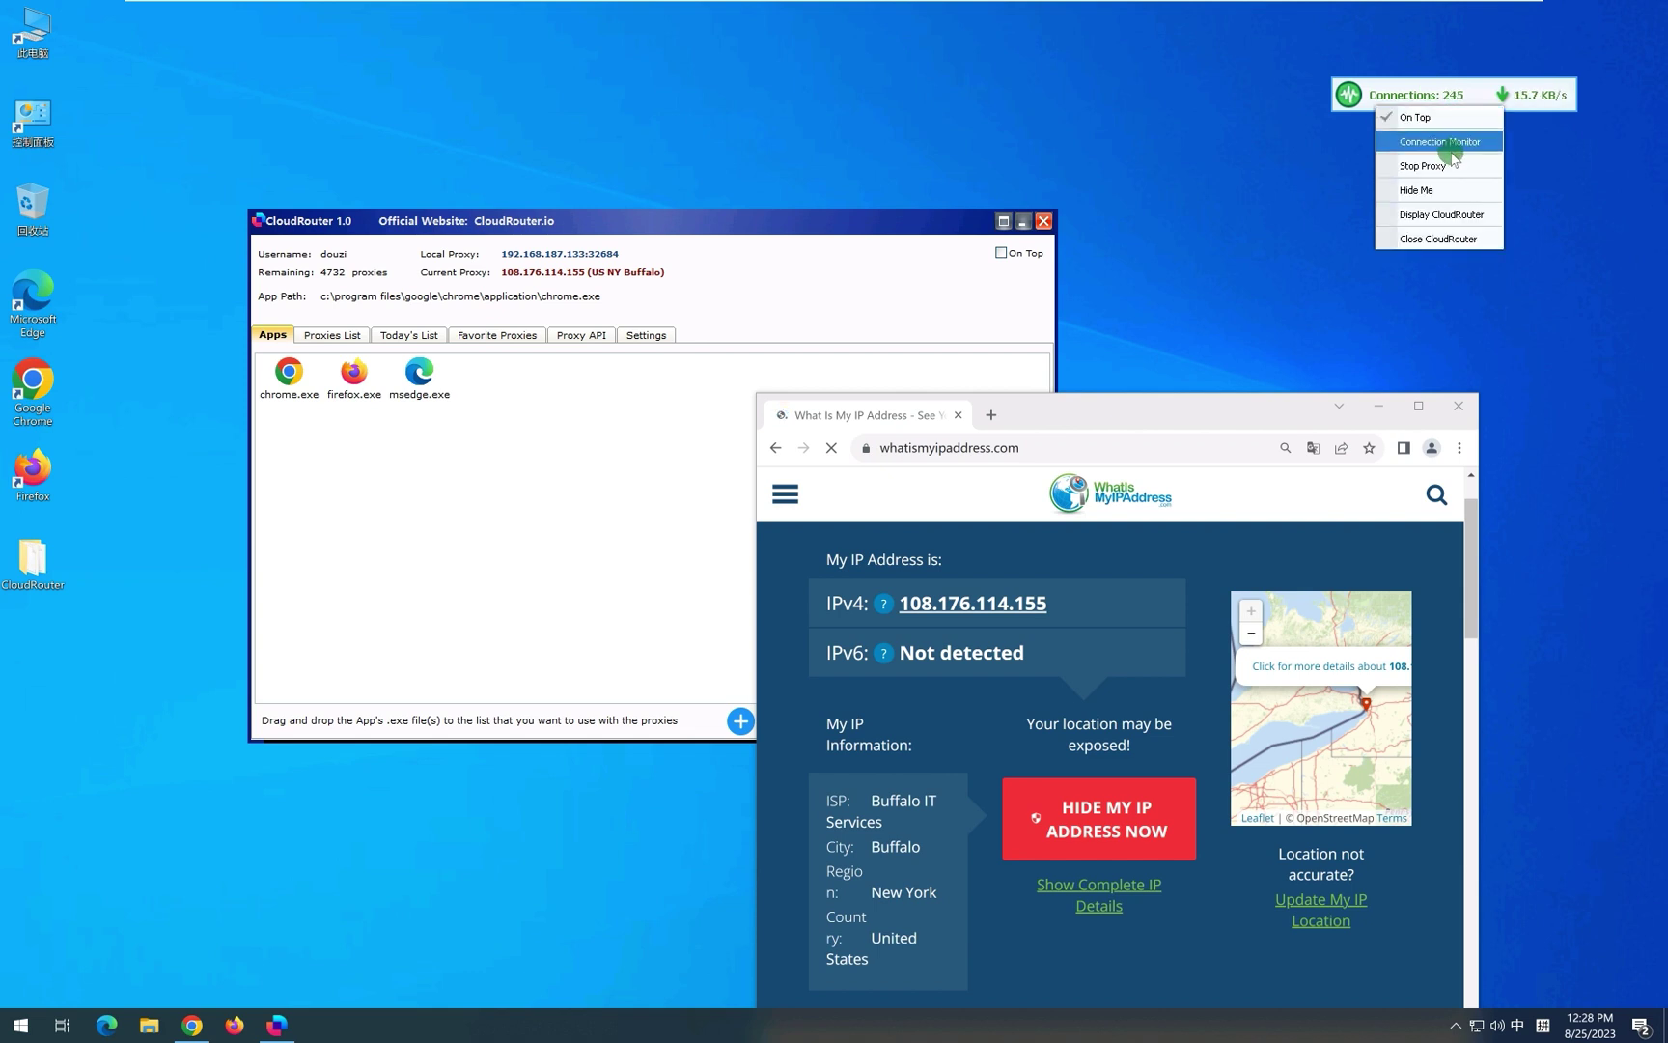
click(1427, 168)
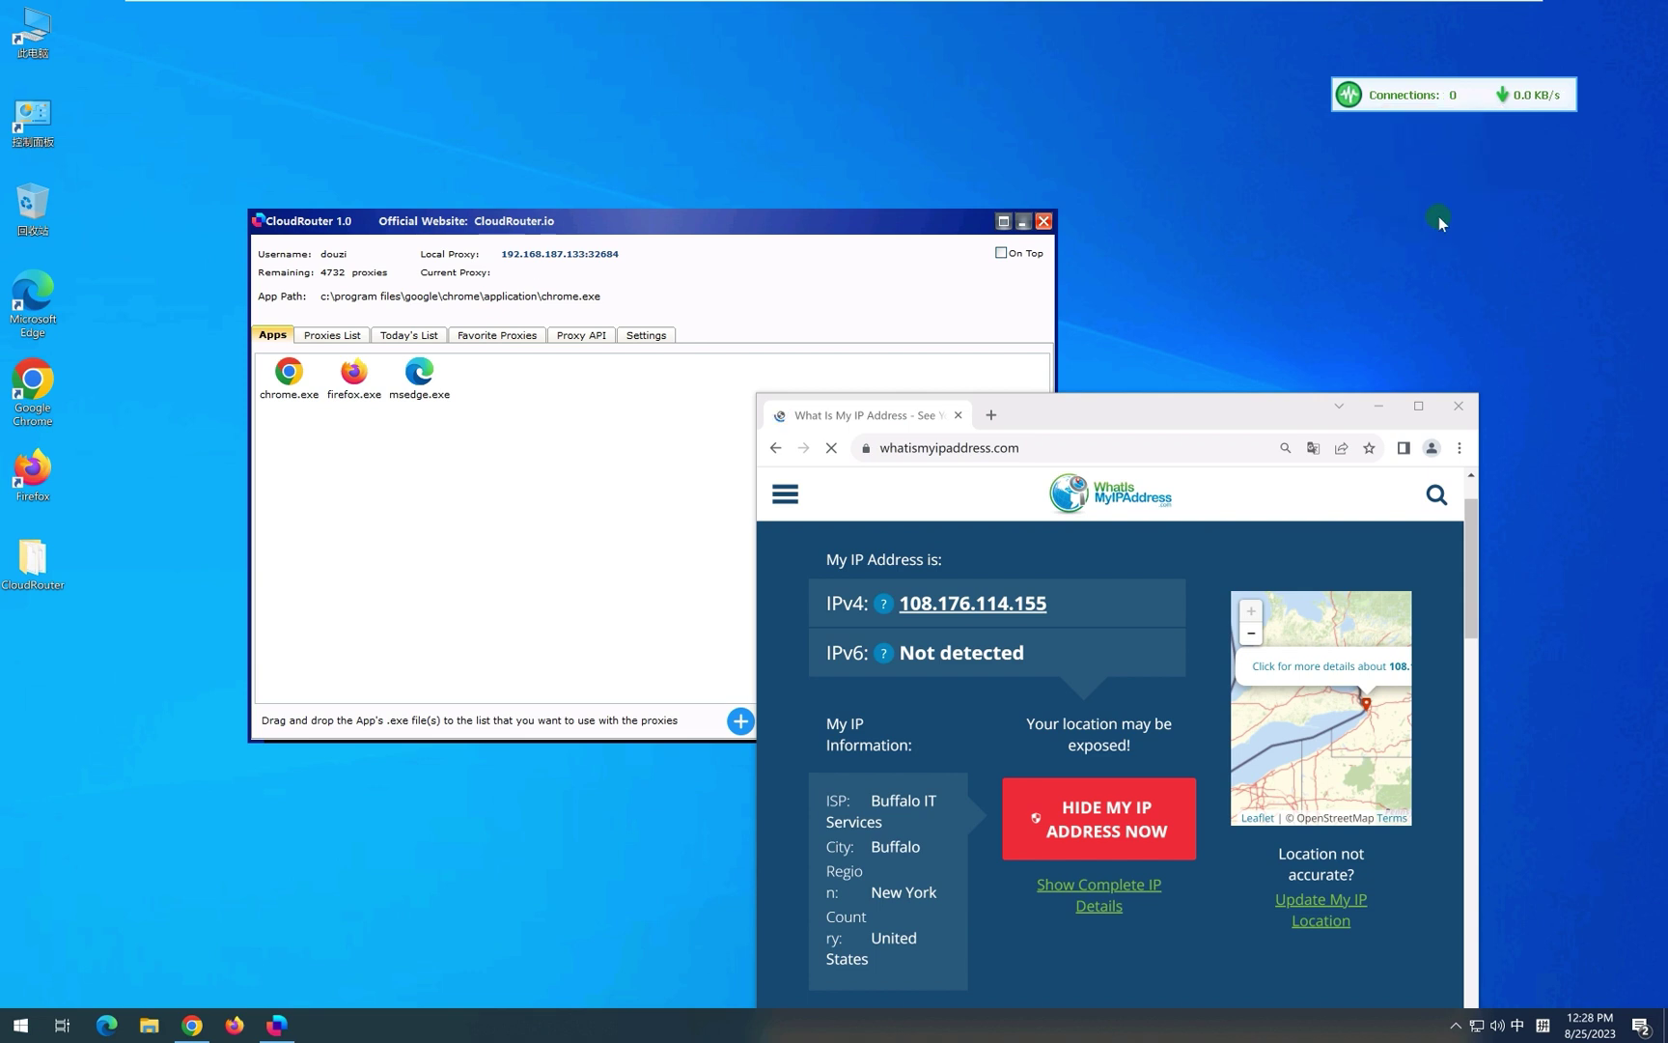
Close Chrome and bring up actions for the Buffalo proxy 108.176.114.155 in Today's List.
click(1460, 405)
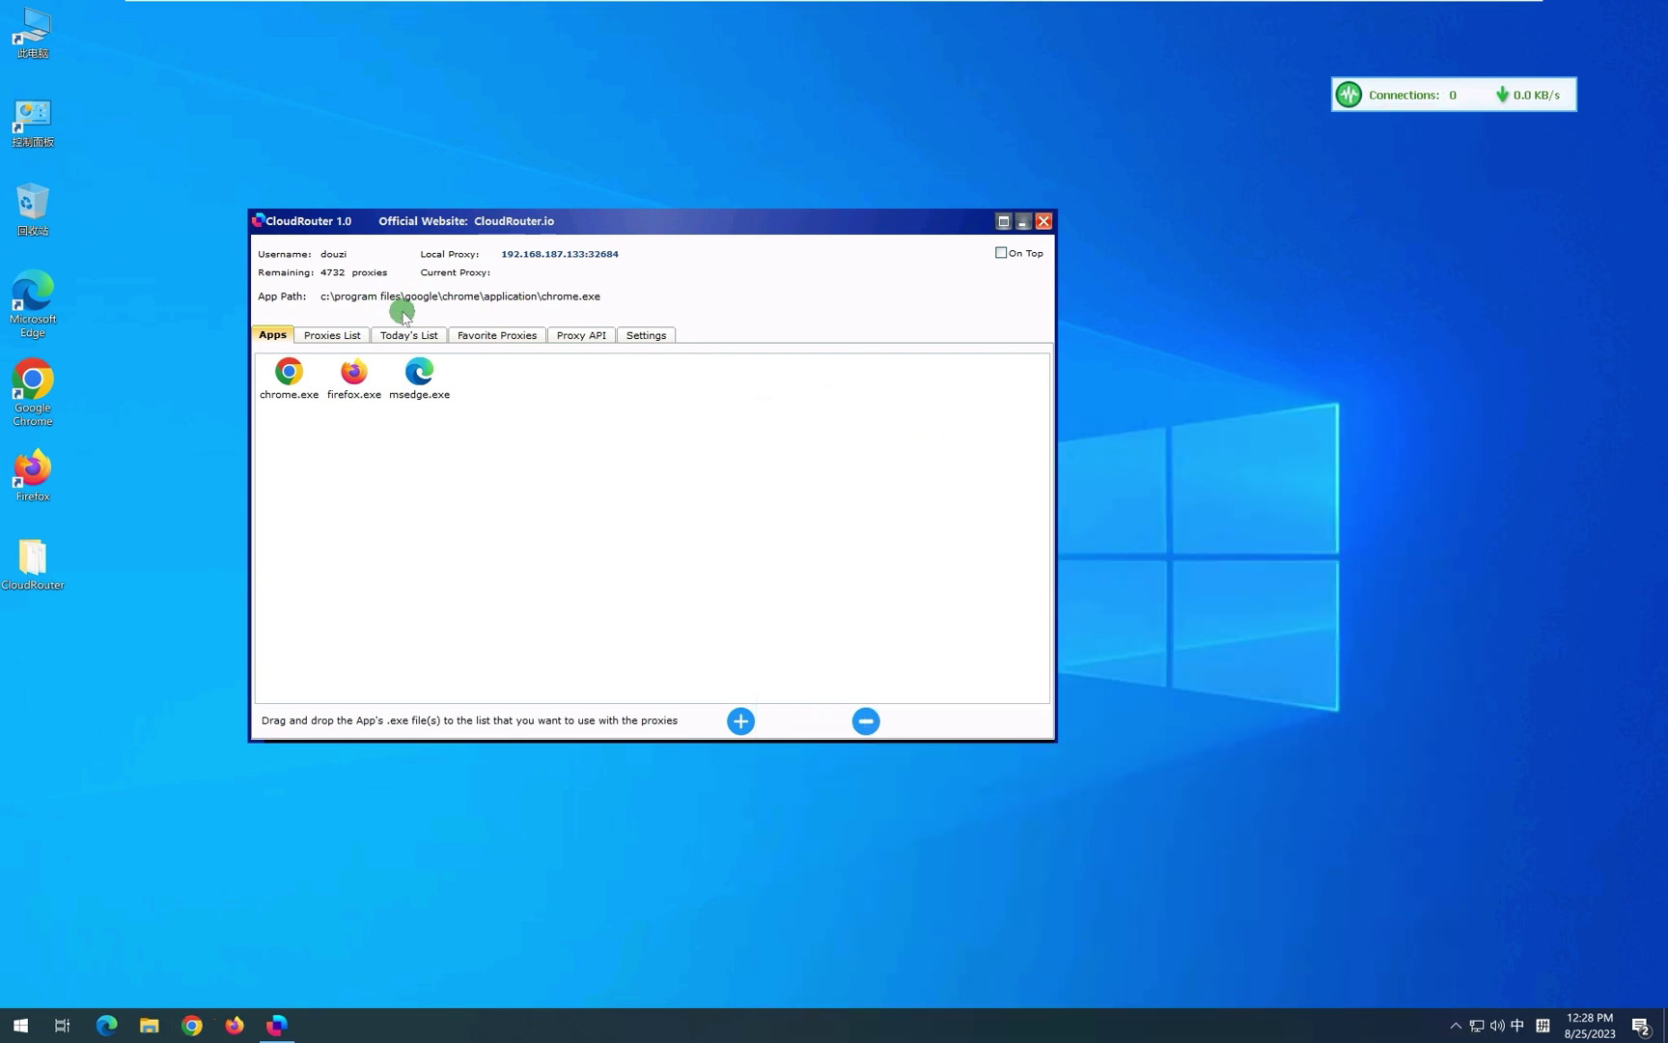
click(366, 335)
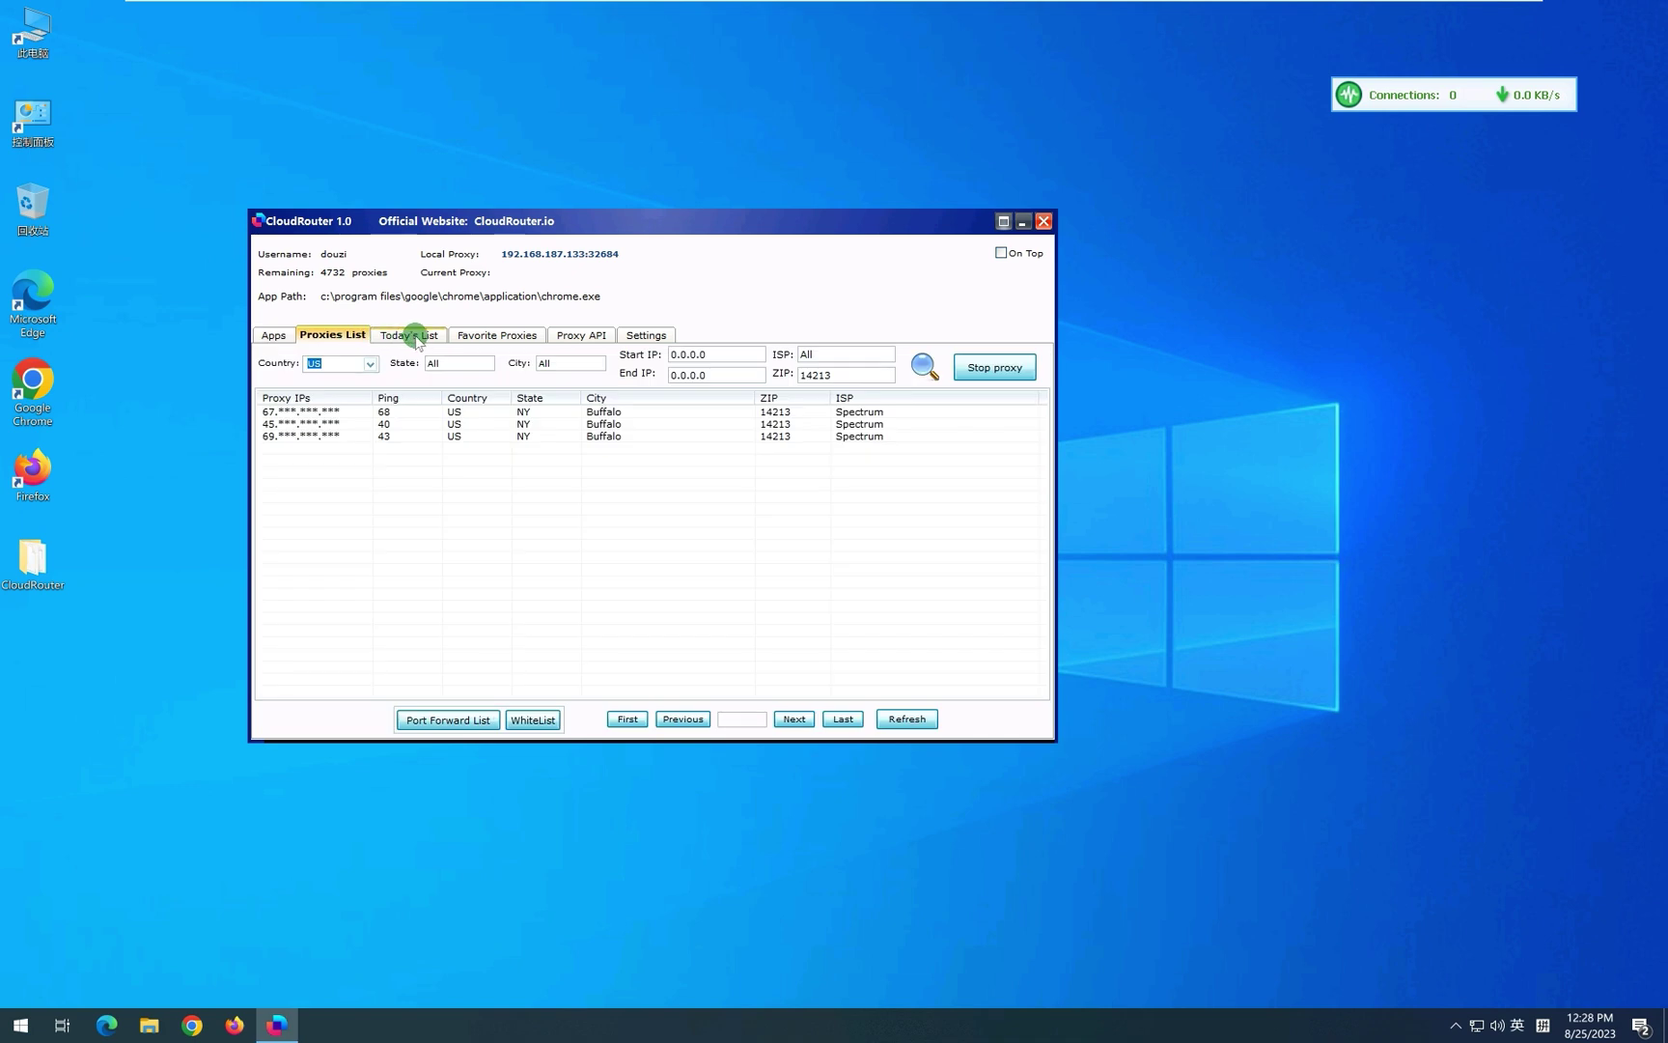
click(391, 335)
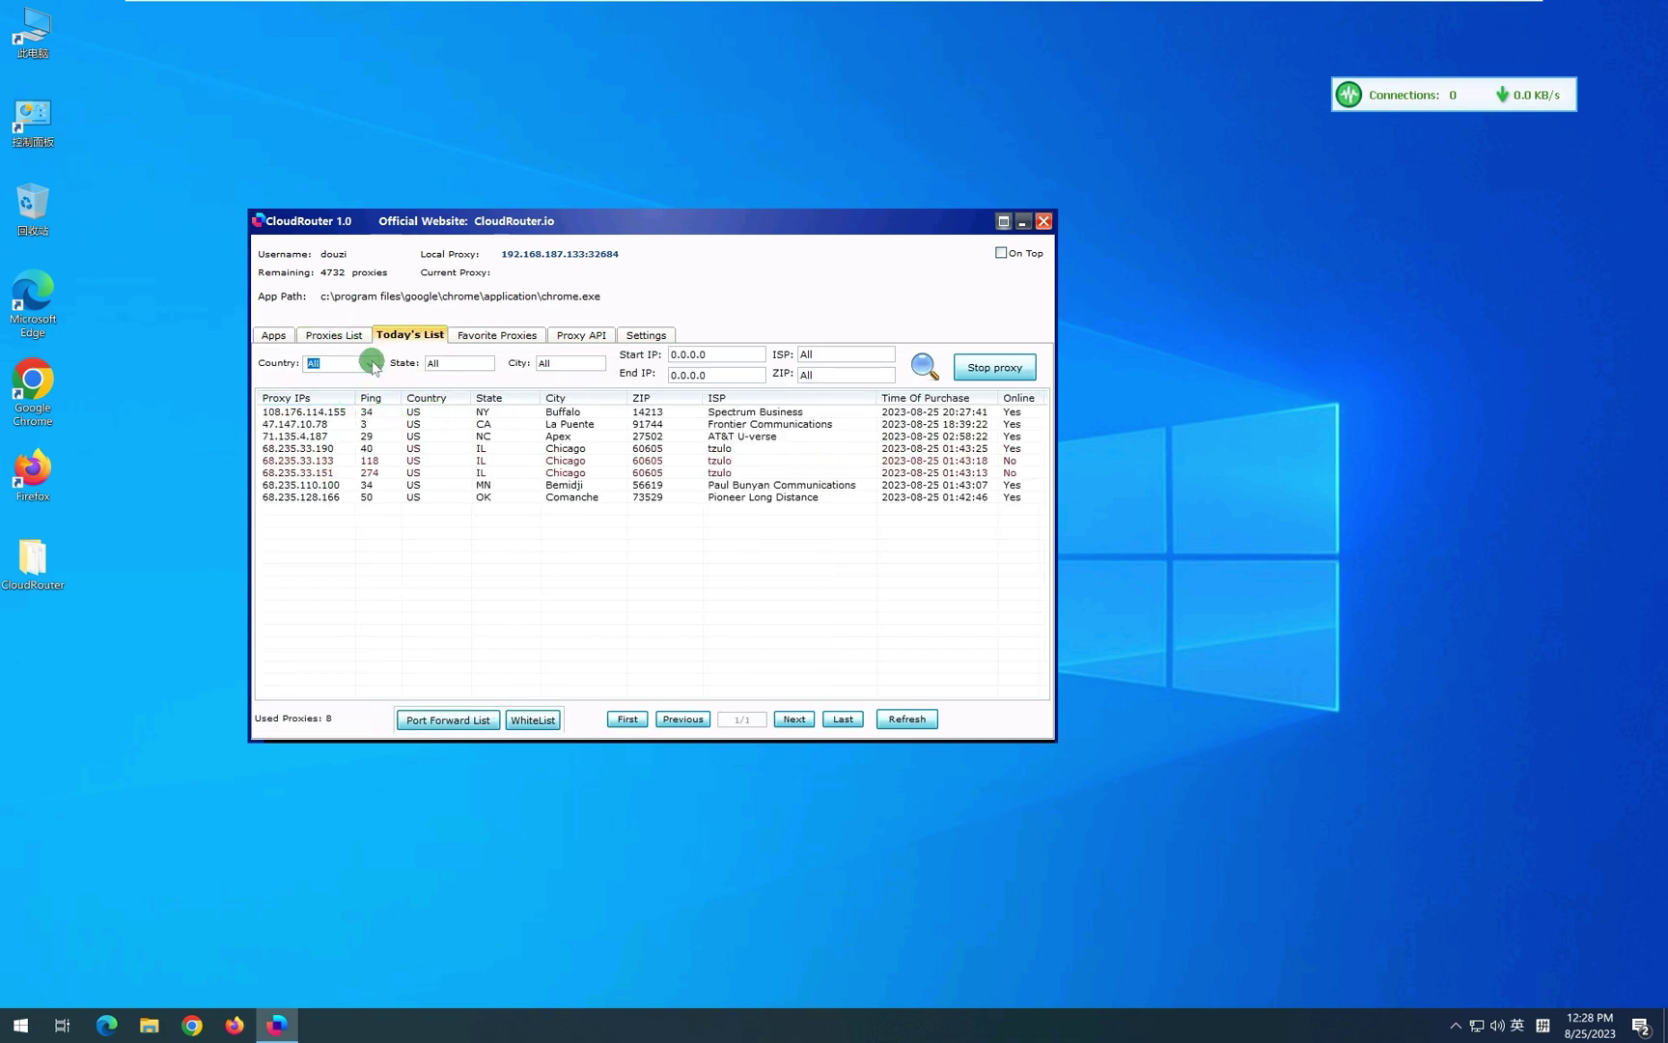
click(360, 412)
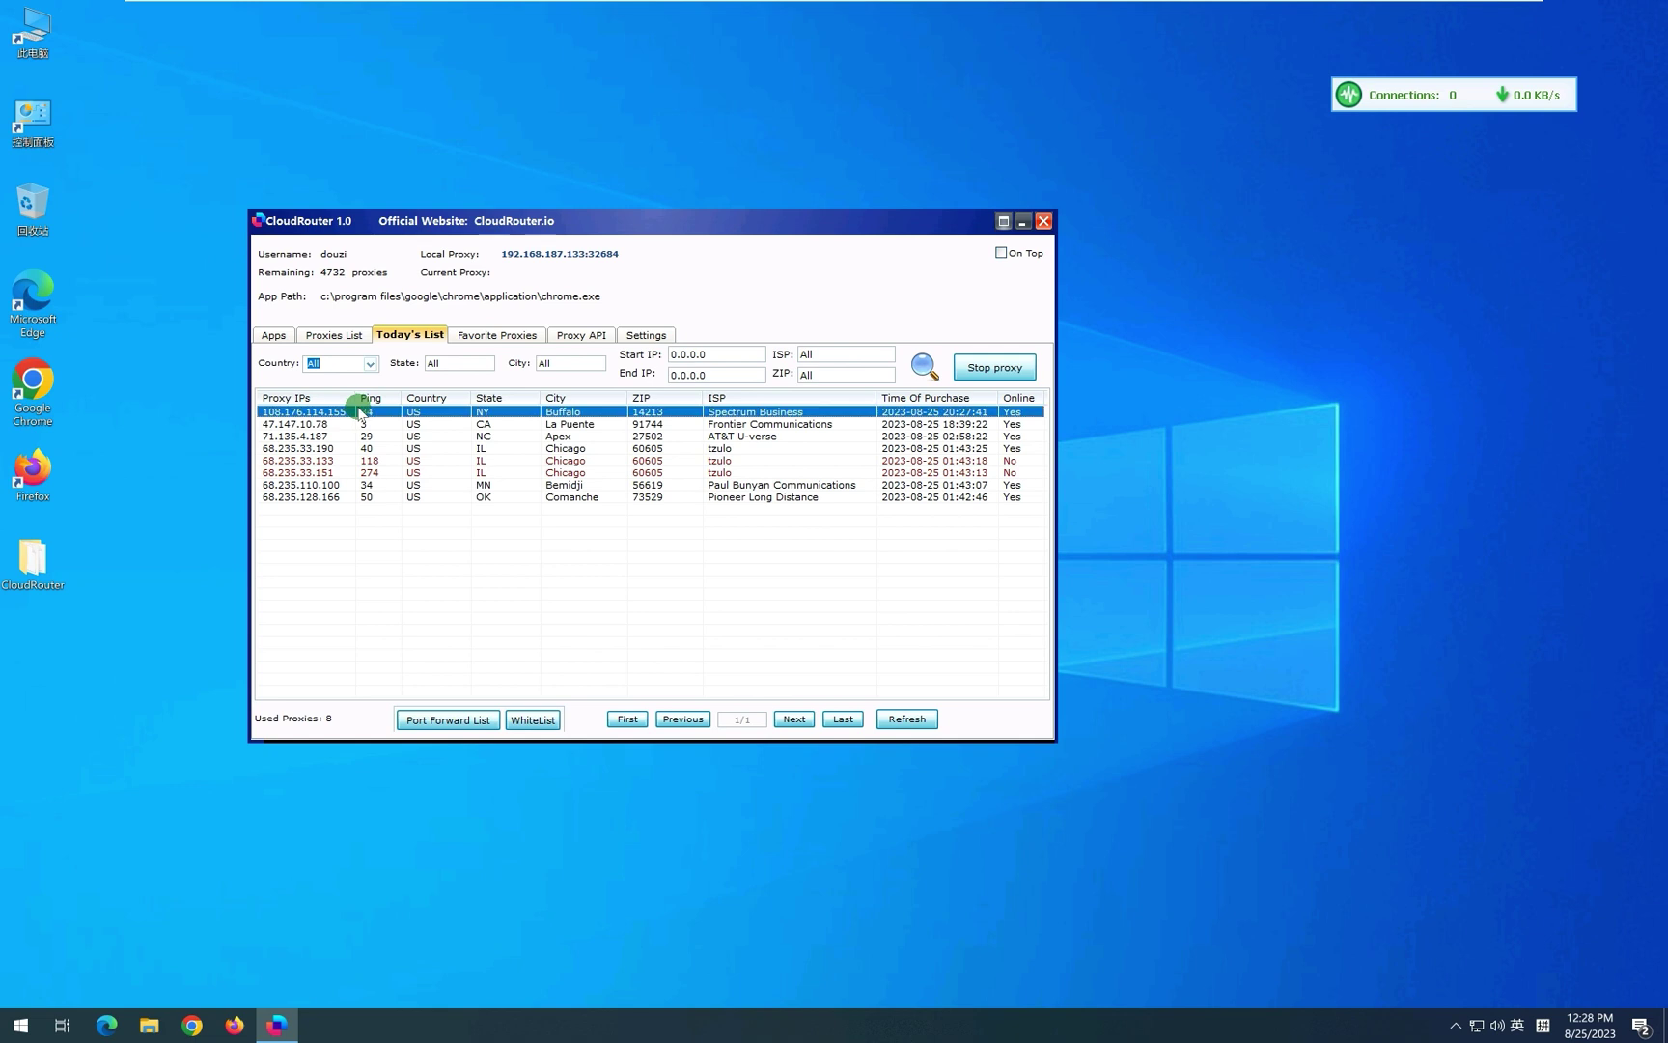
right_click(360, 412)
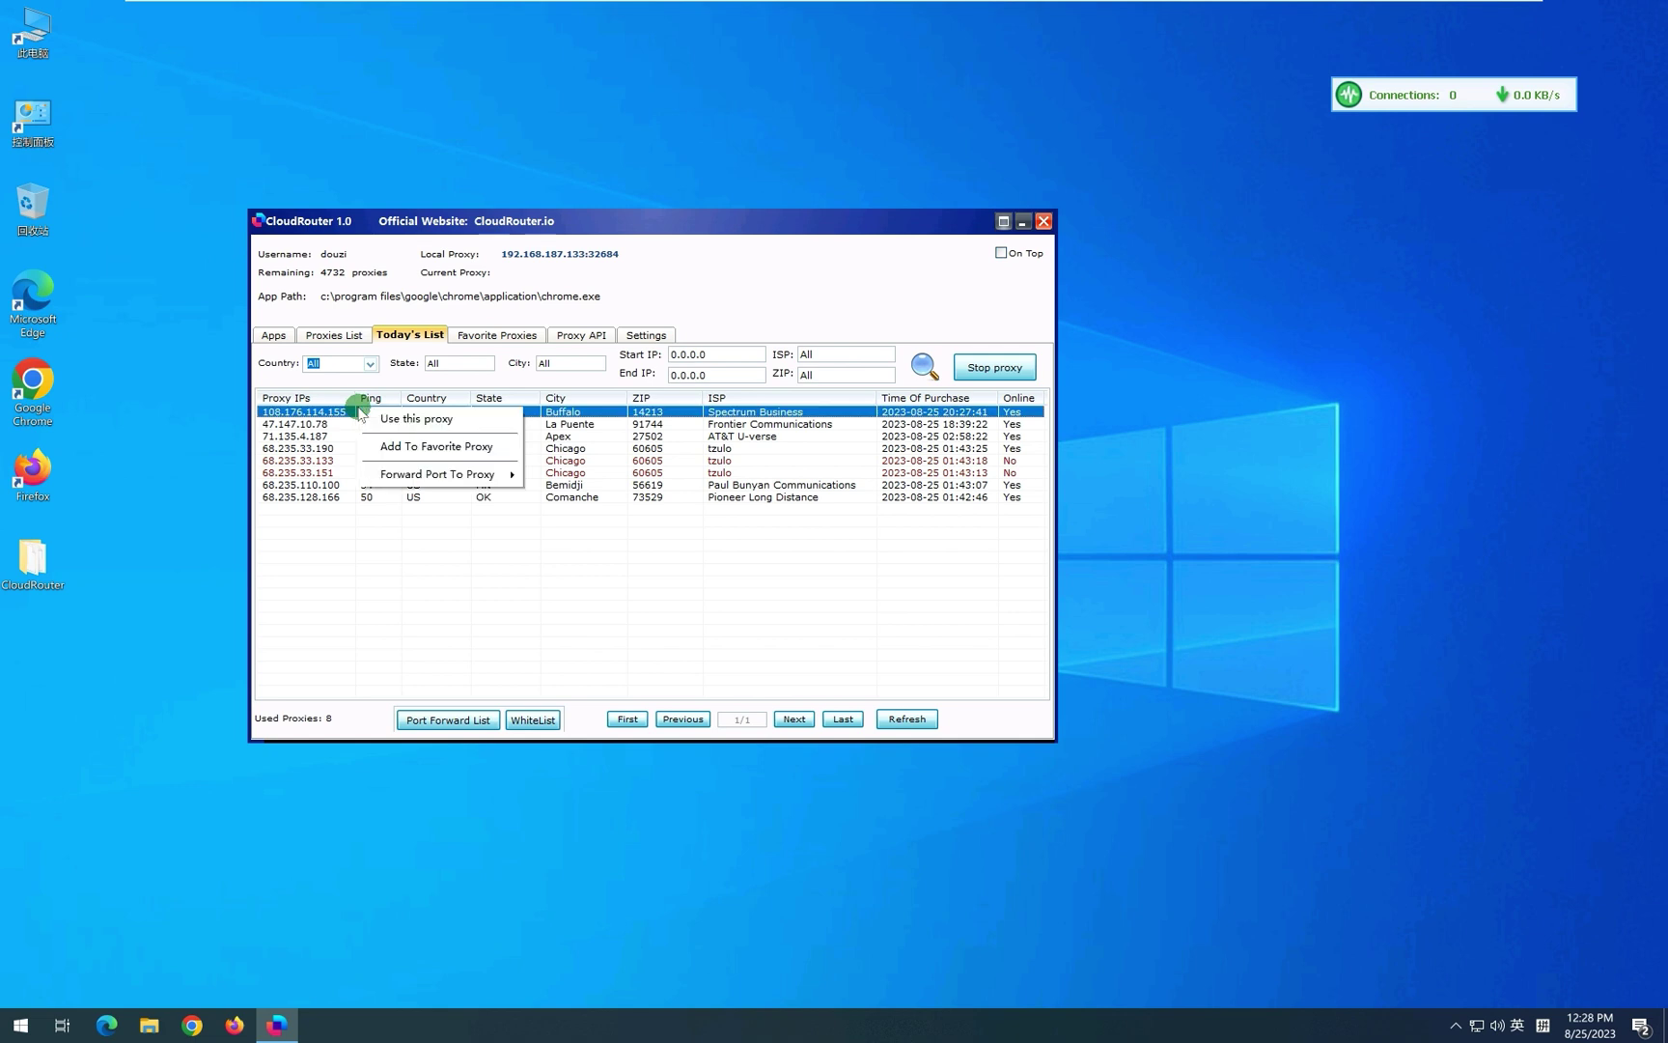
click(334, 335)
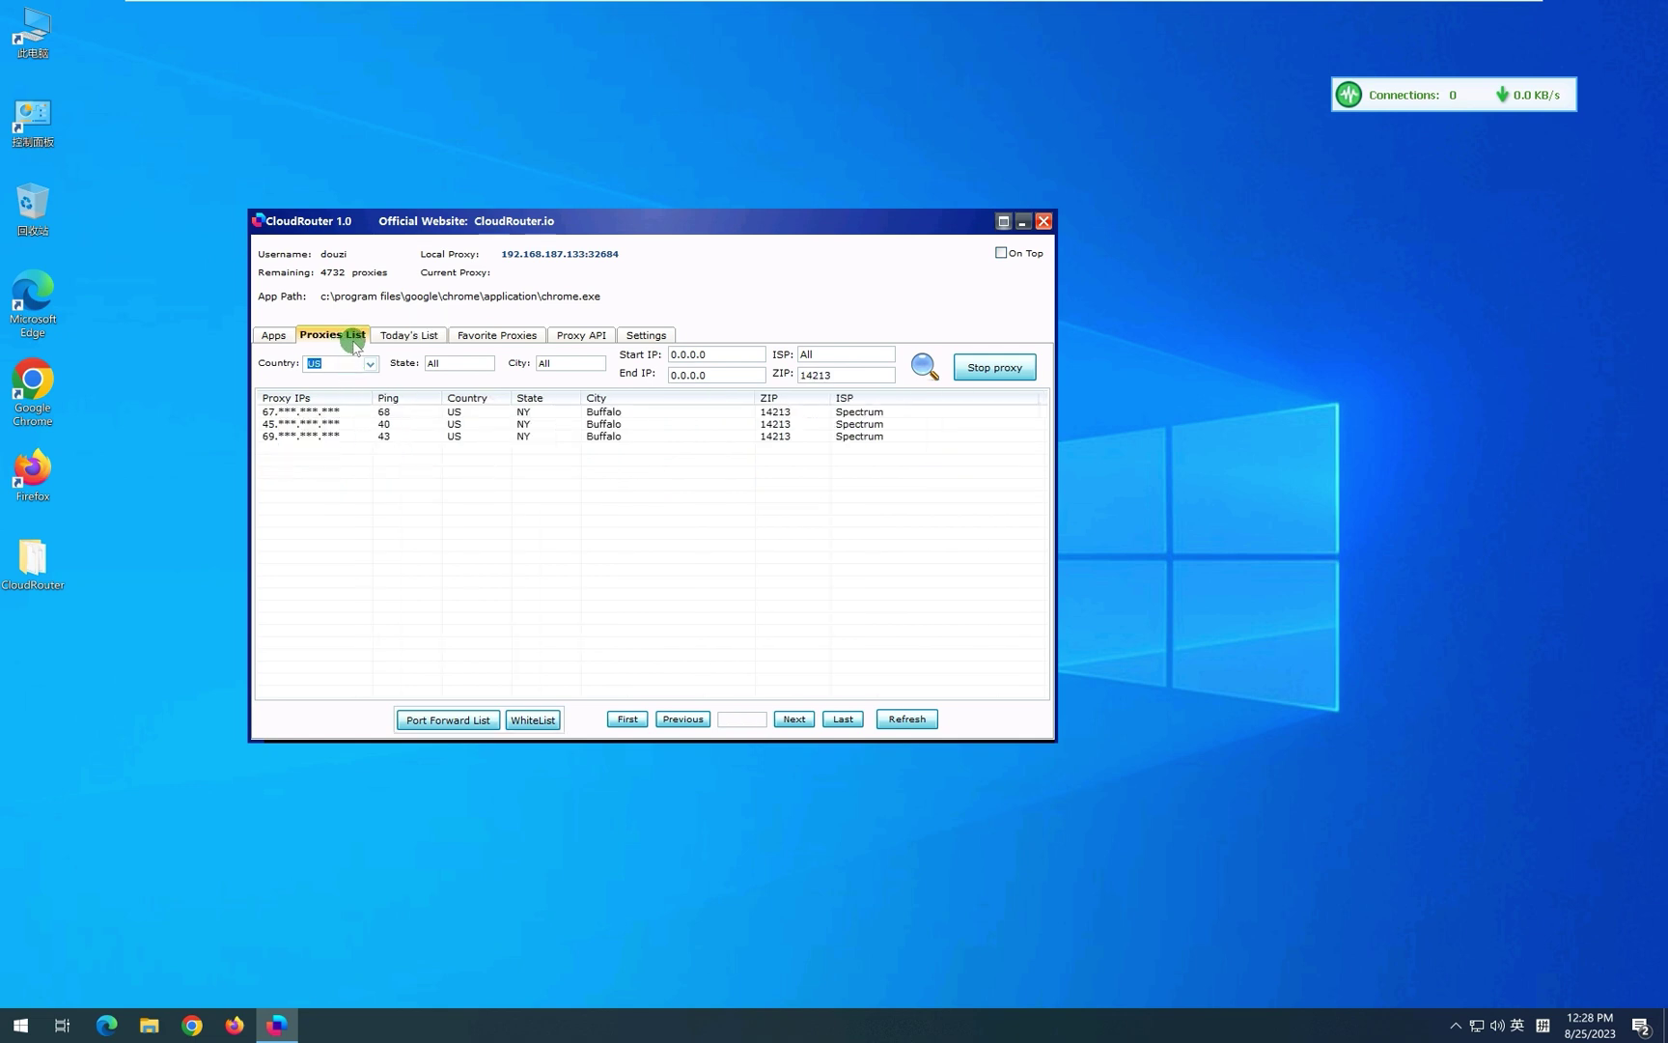
click(429, 338)
click(368, 412)
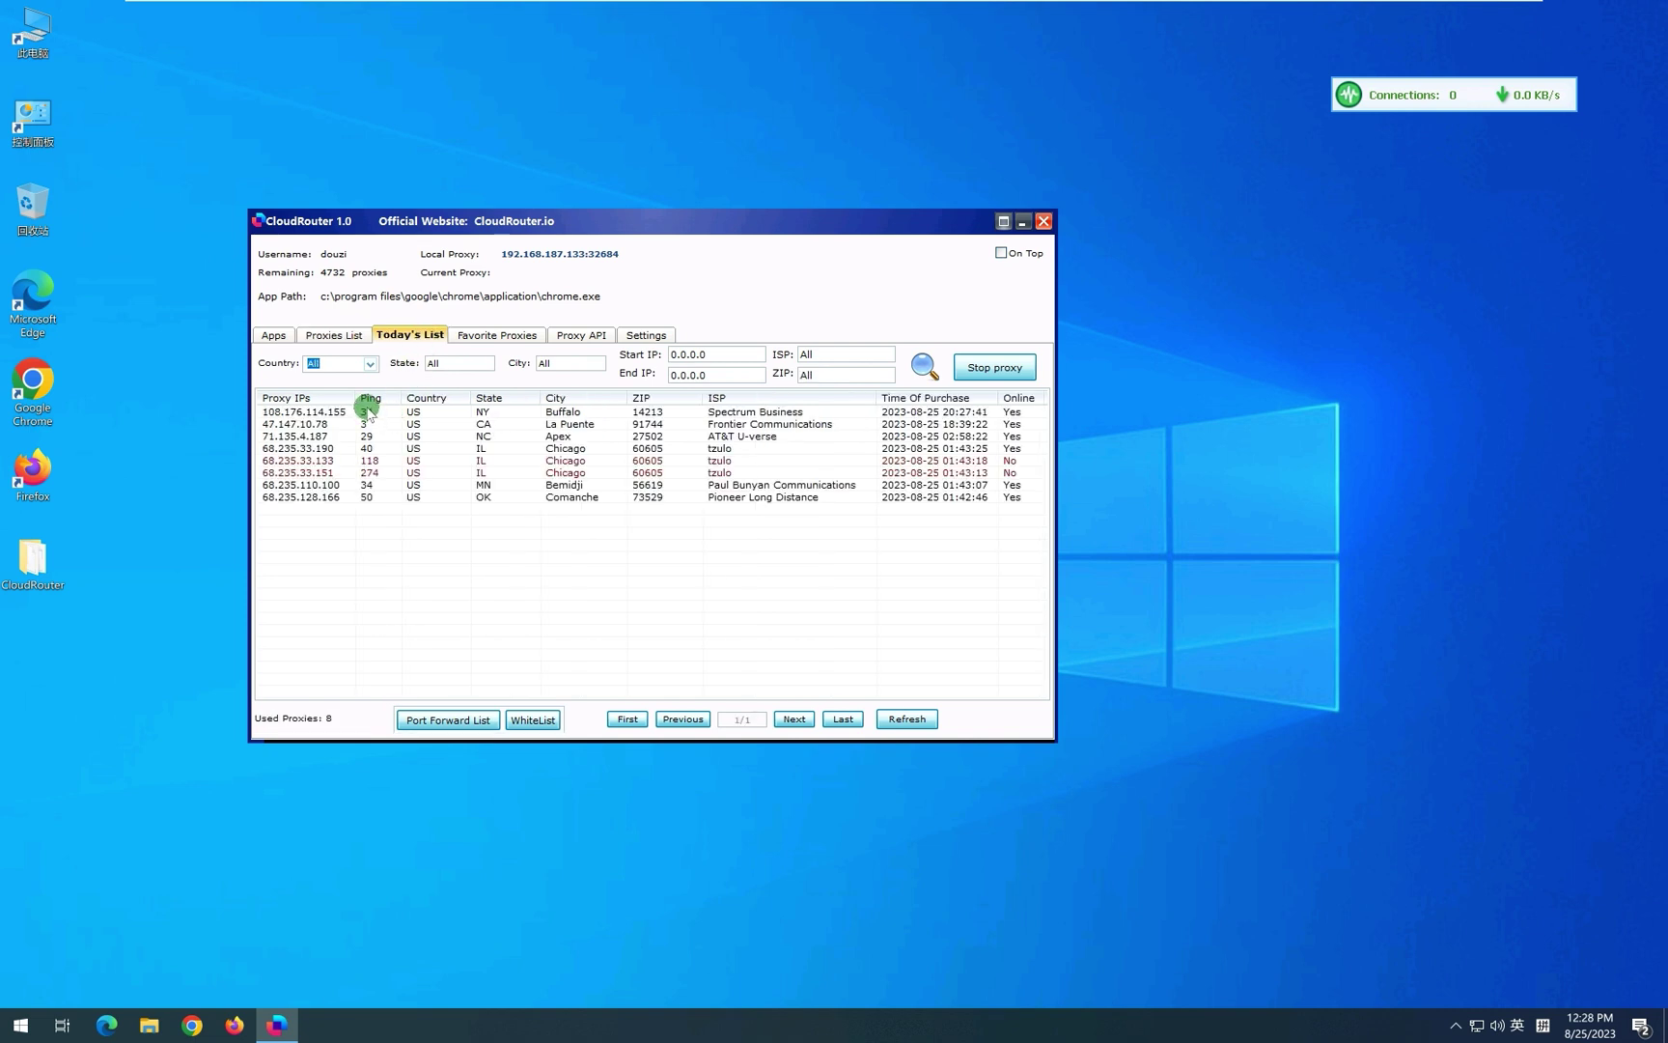
right_click(368, 413)
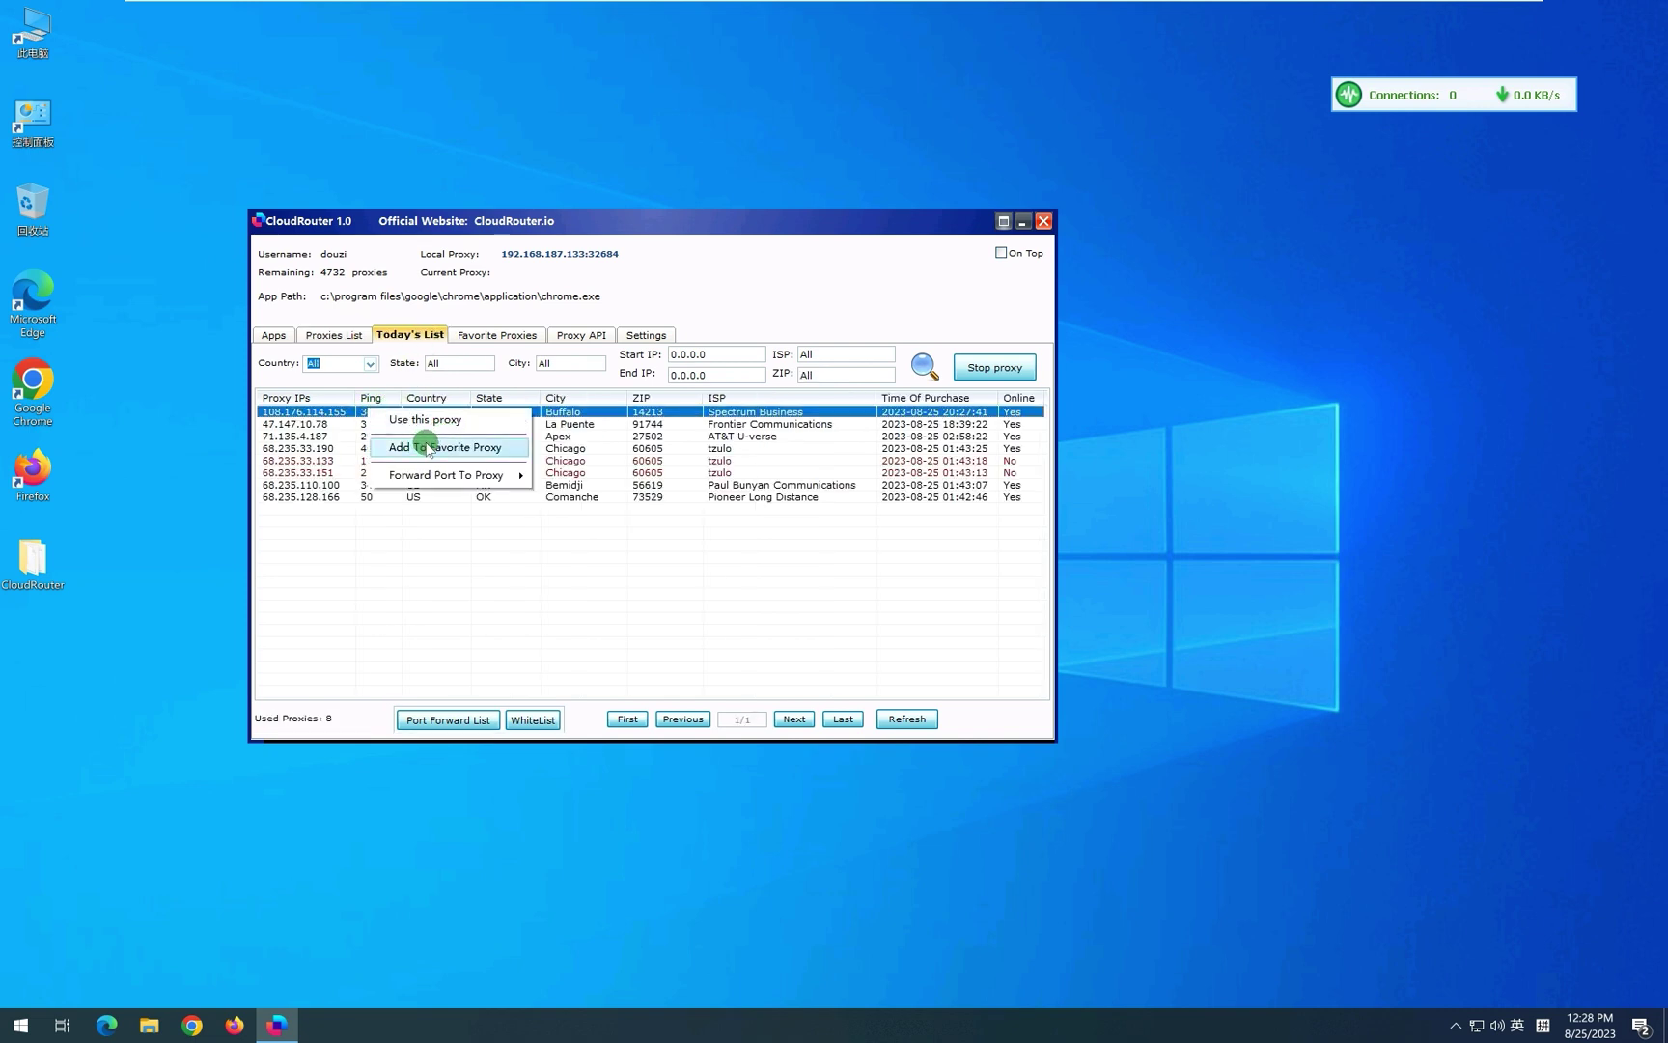
Add the Buffalo proxy to favourites in group default with tag test0825.
click(466, 450)
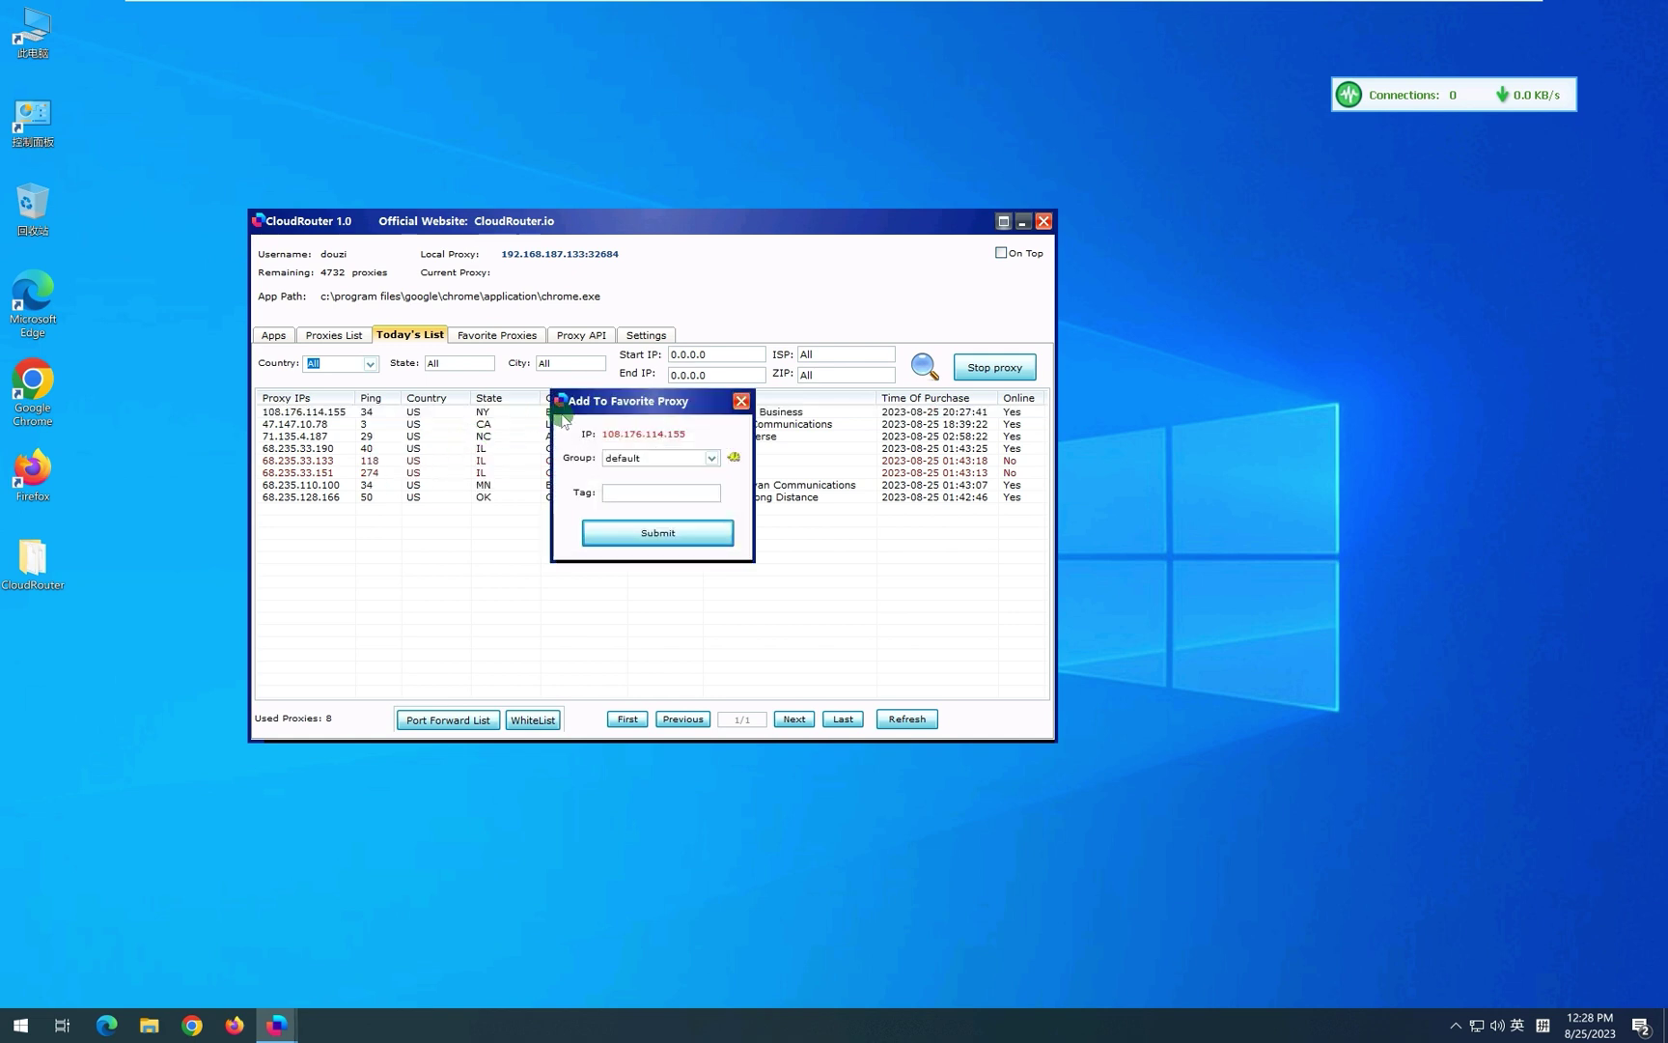
click(641, 544)
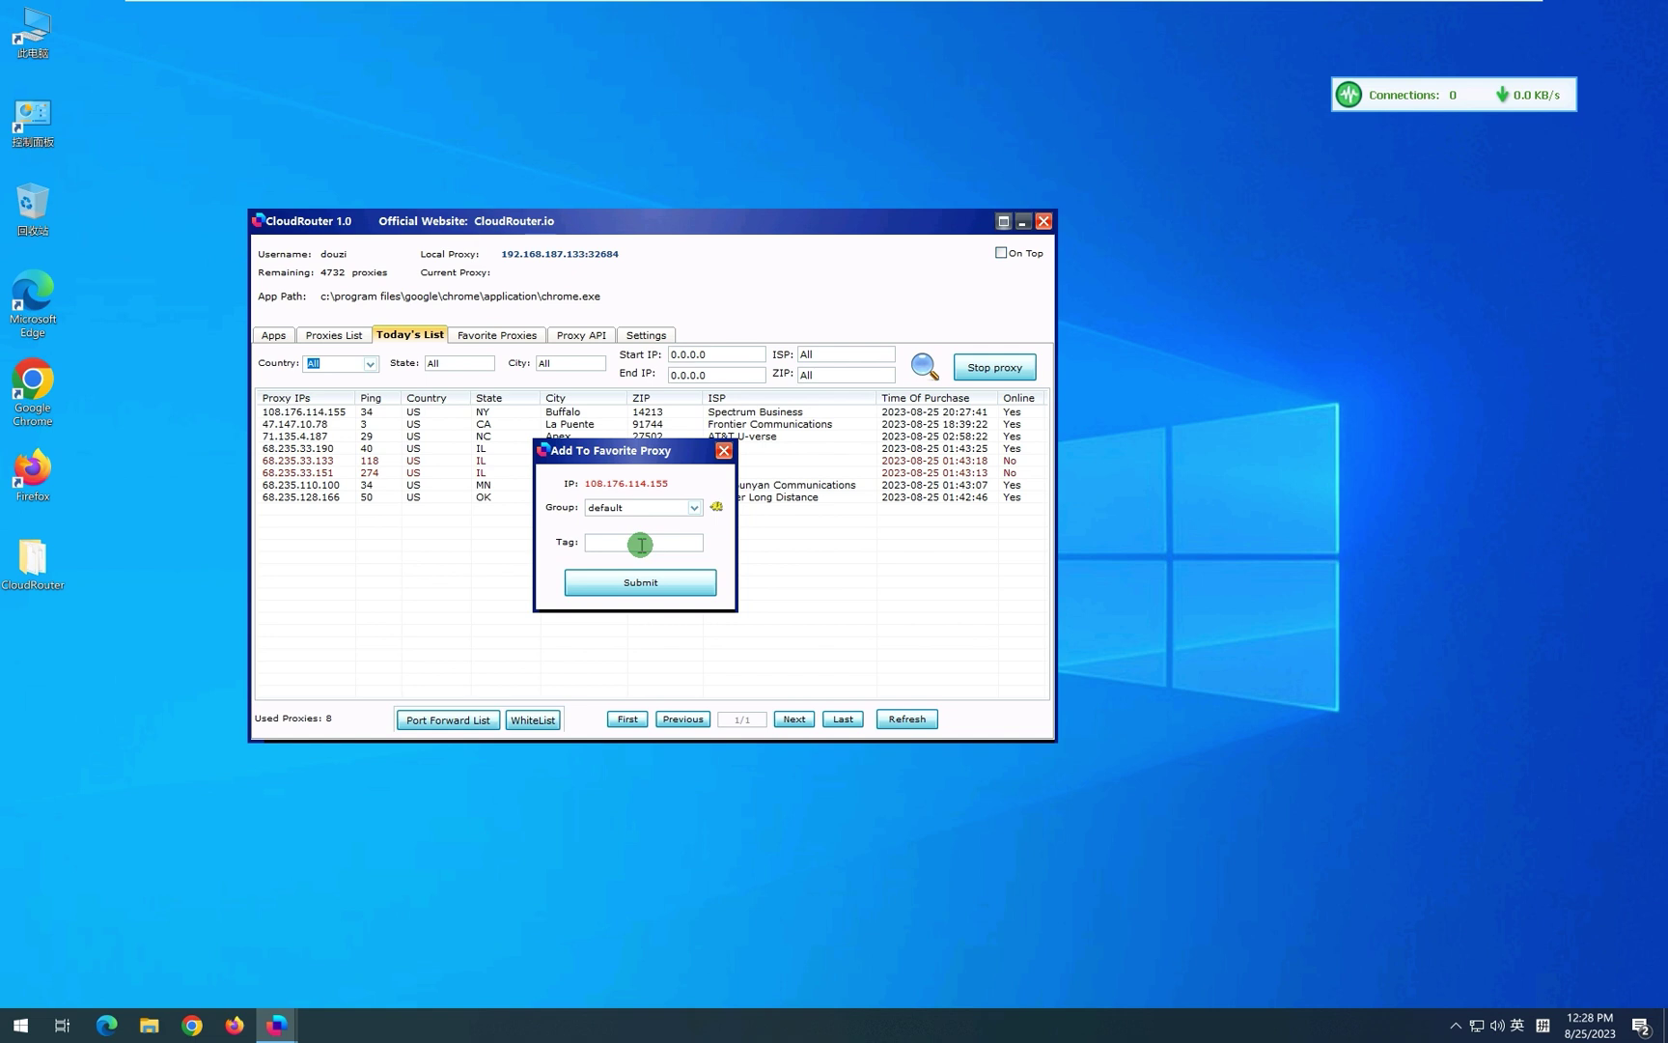
click(697, 504)
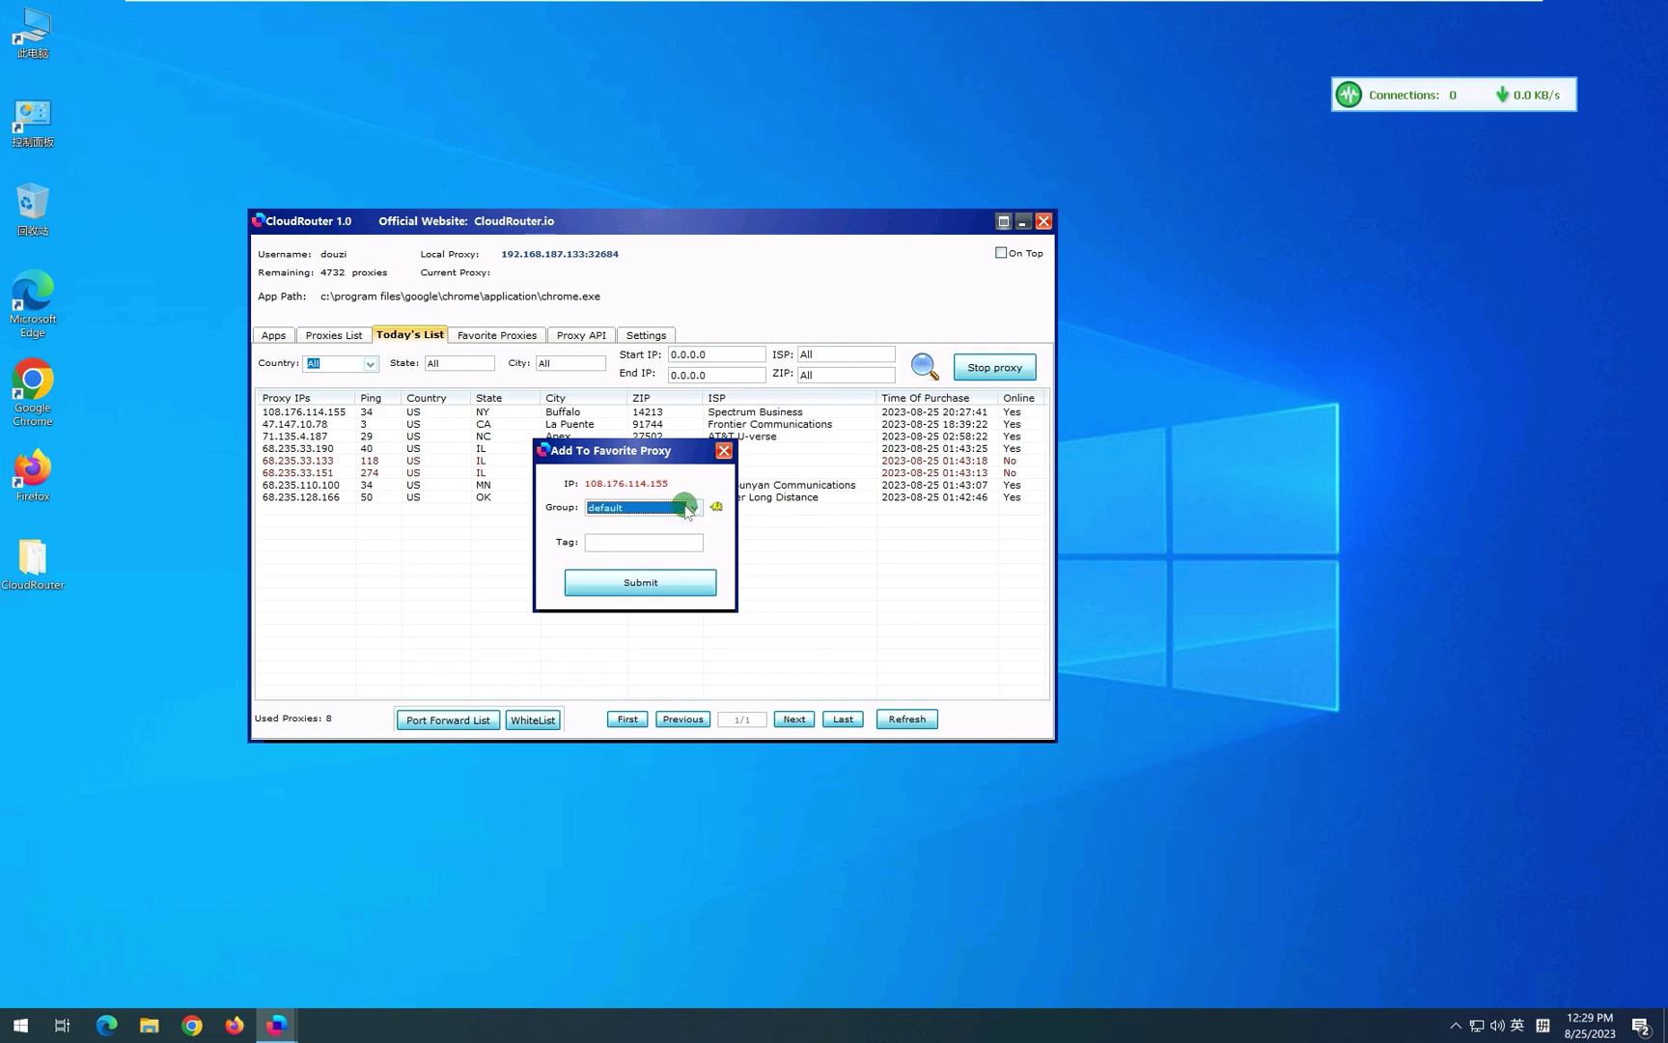
click(618, 545)
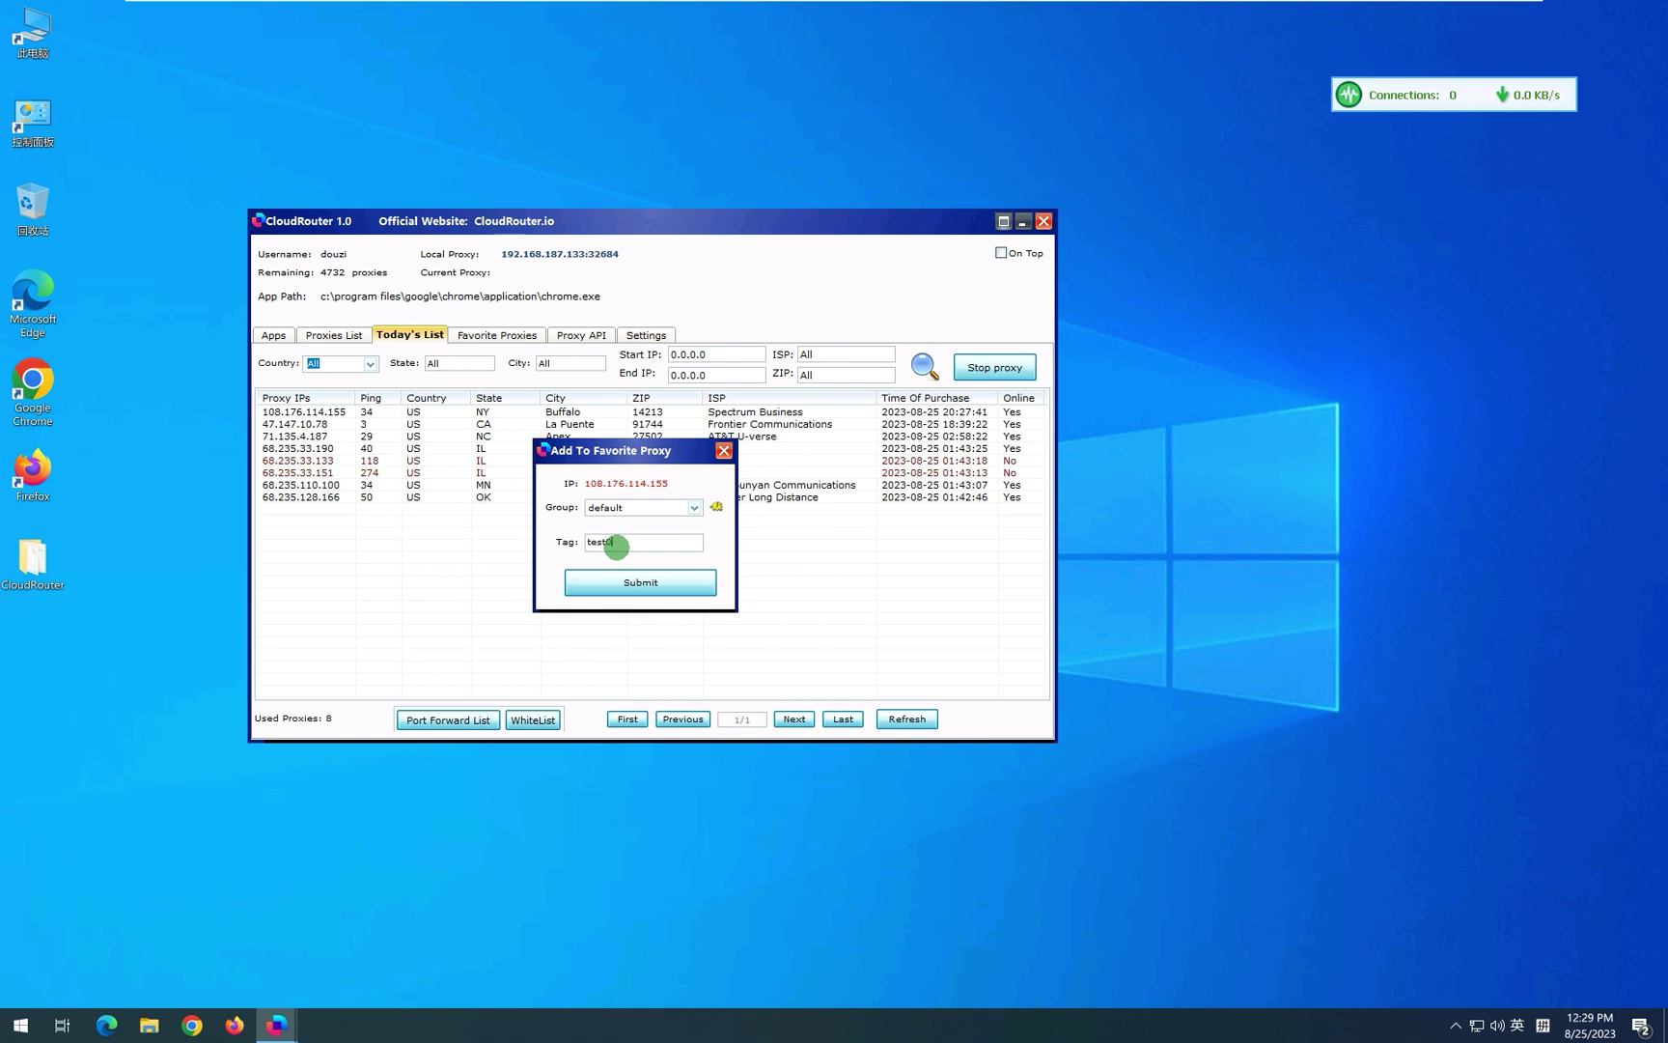
text(test0825)
click(599, 583)
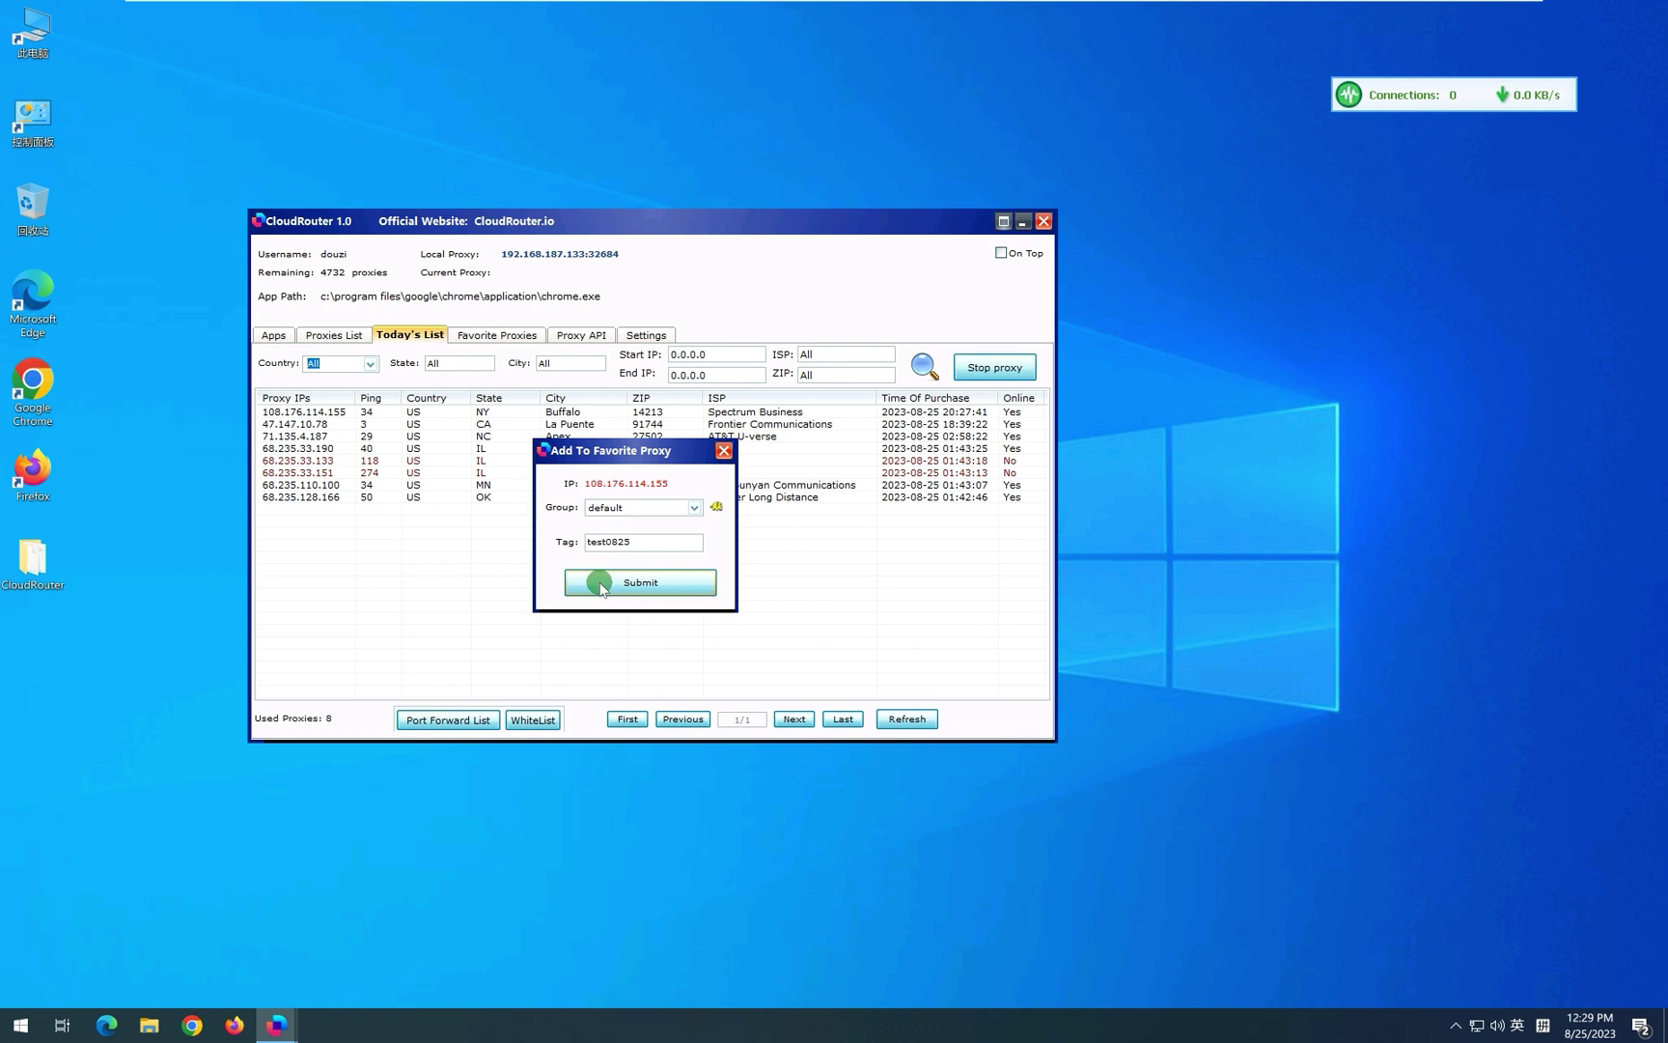
Refresh the Favorite Proxies list and select the Buffalo favourite.
click(490, 336)
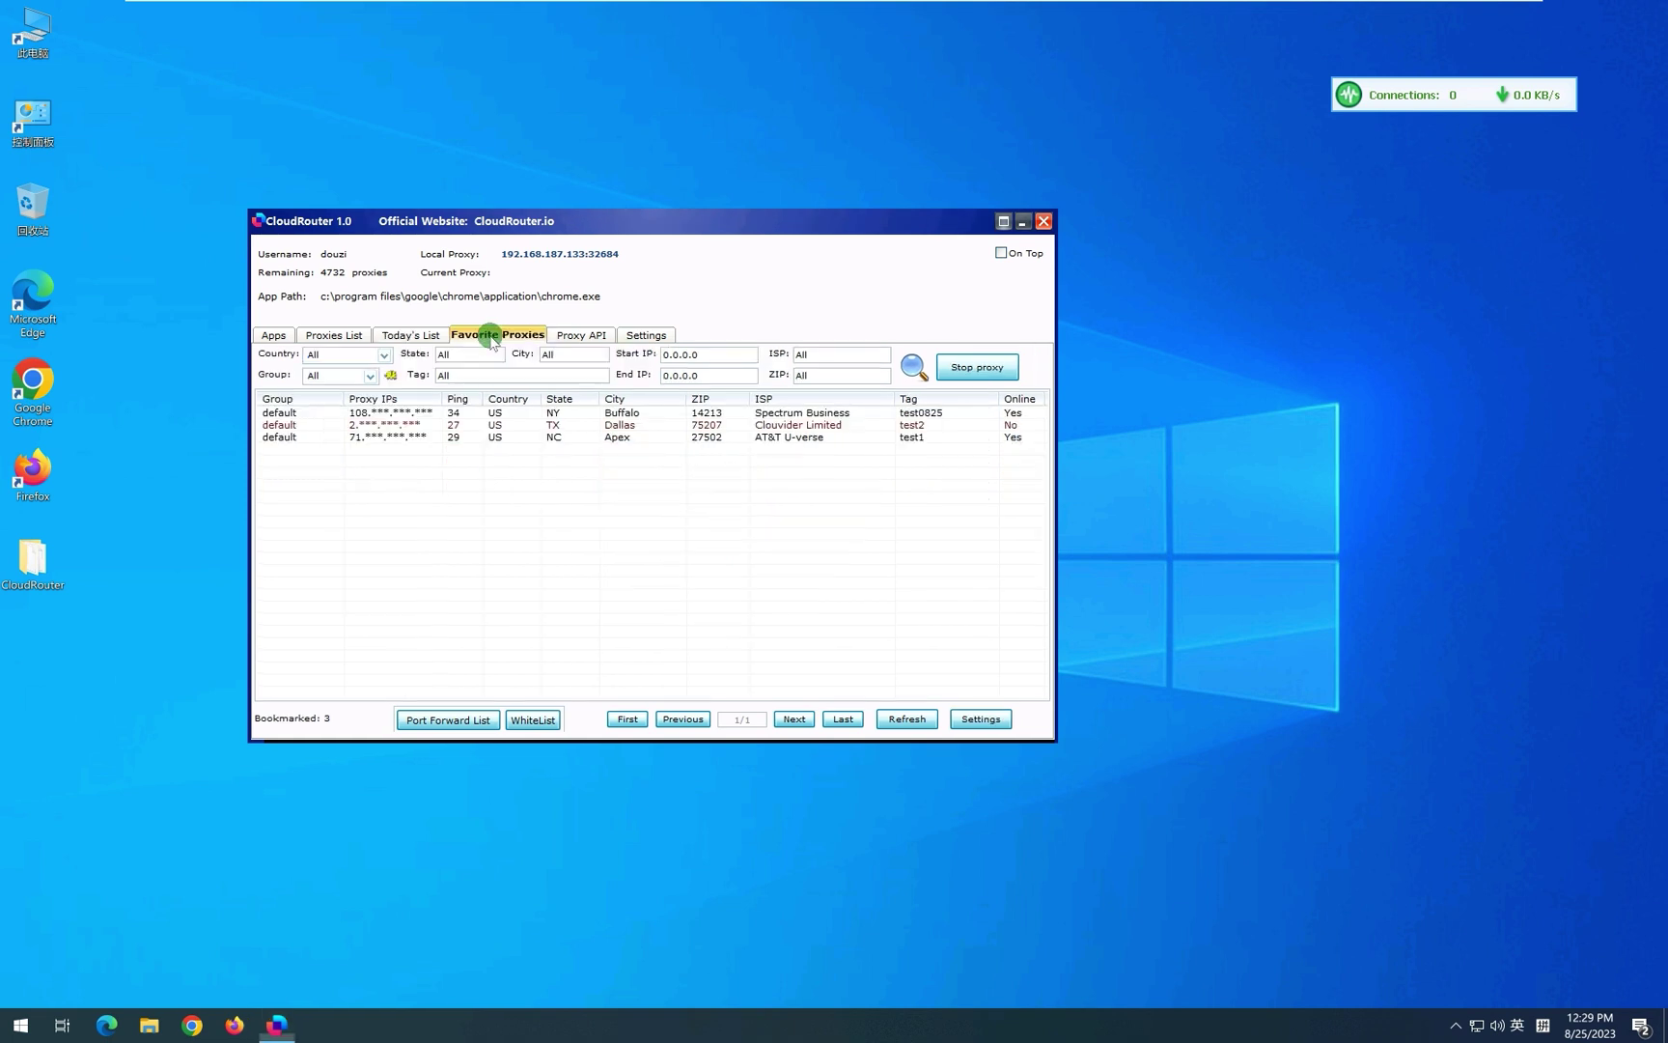
click(915, 367)
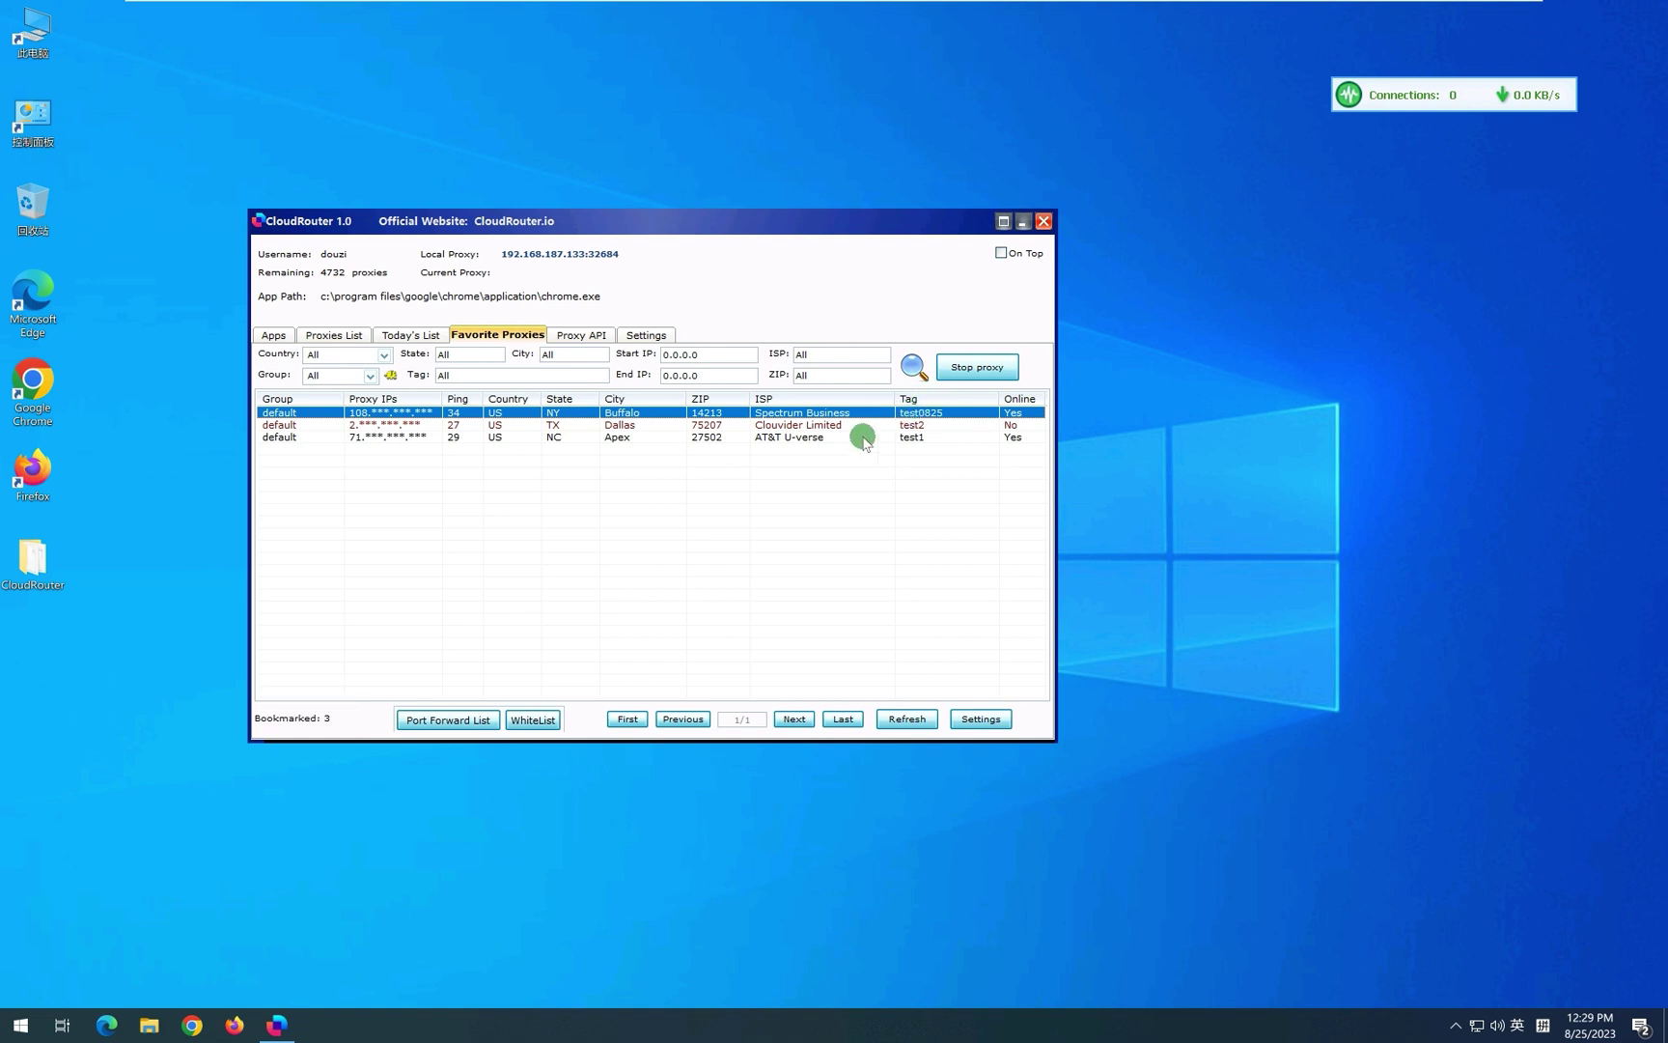
click(847, 437)
click(828, 425)
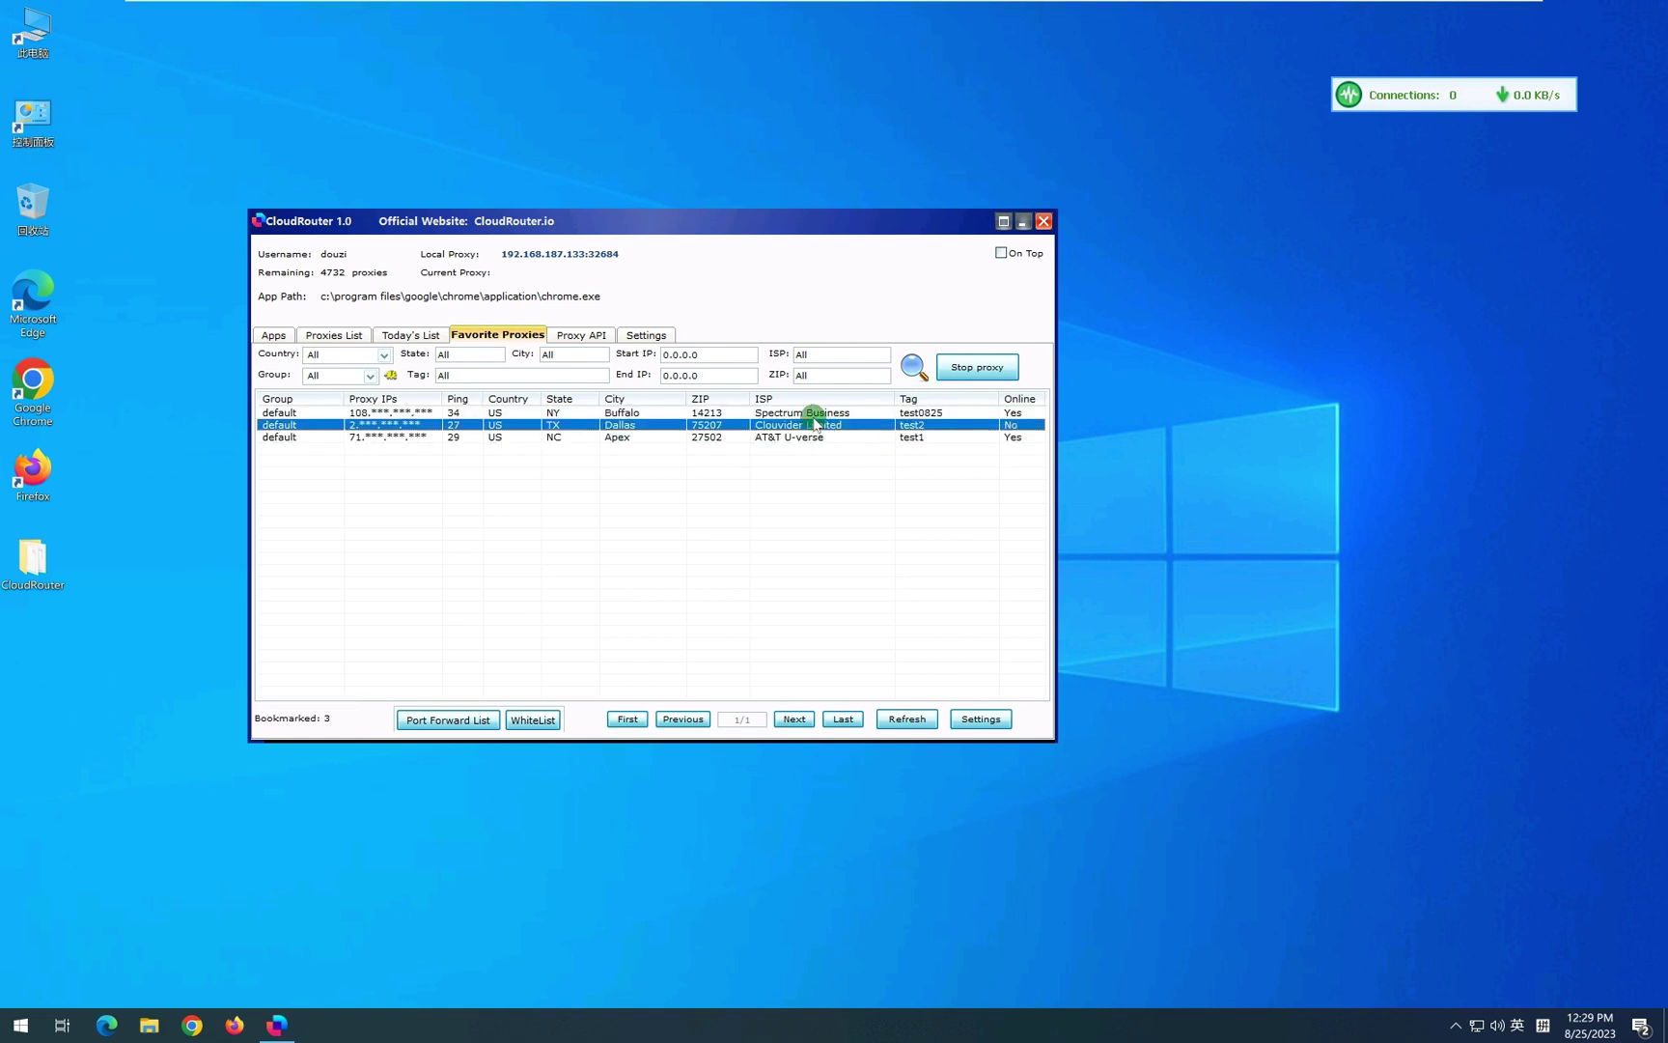
click(814, 413)
Look at the Buffalo favourite's edit details unchanged, then make it the current proxy.
right_click(811, 418)
click(809, 416)
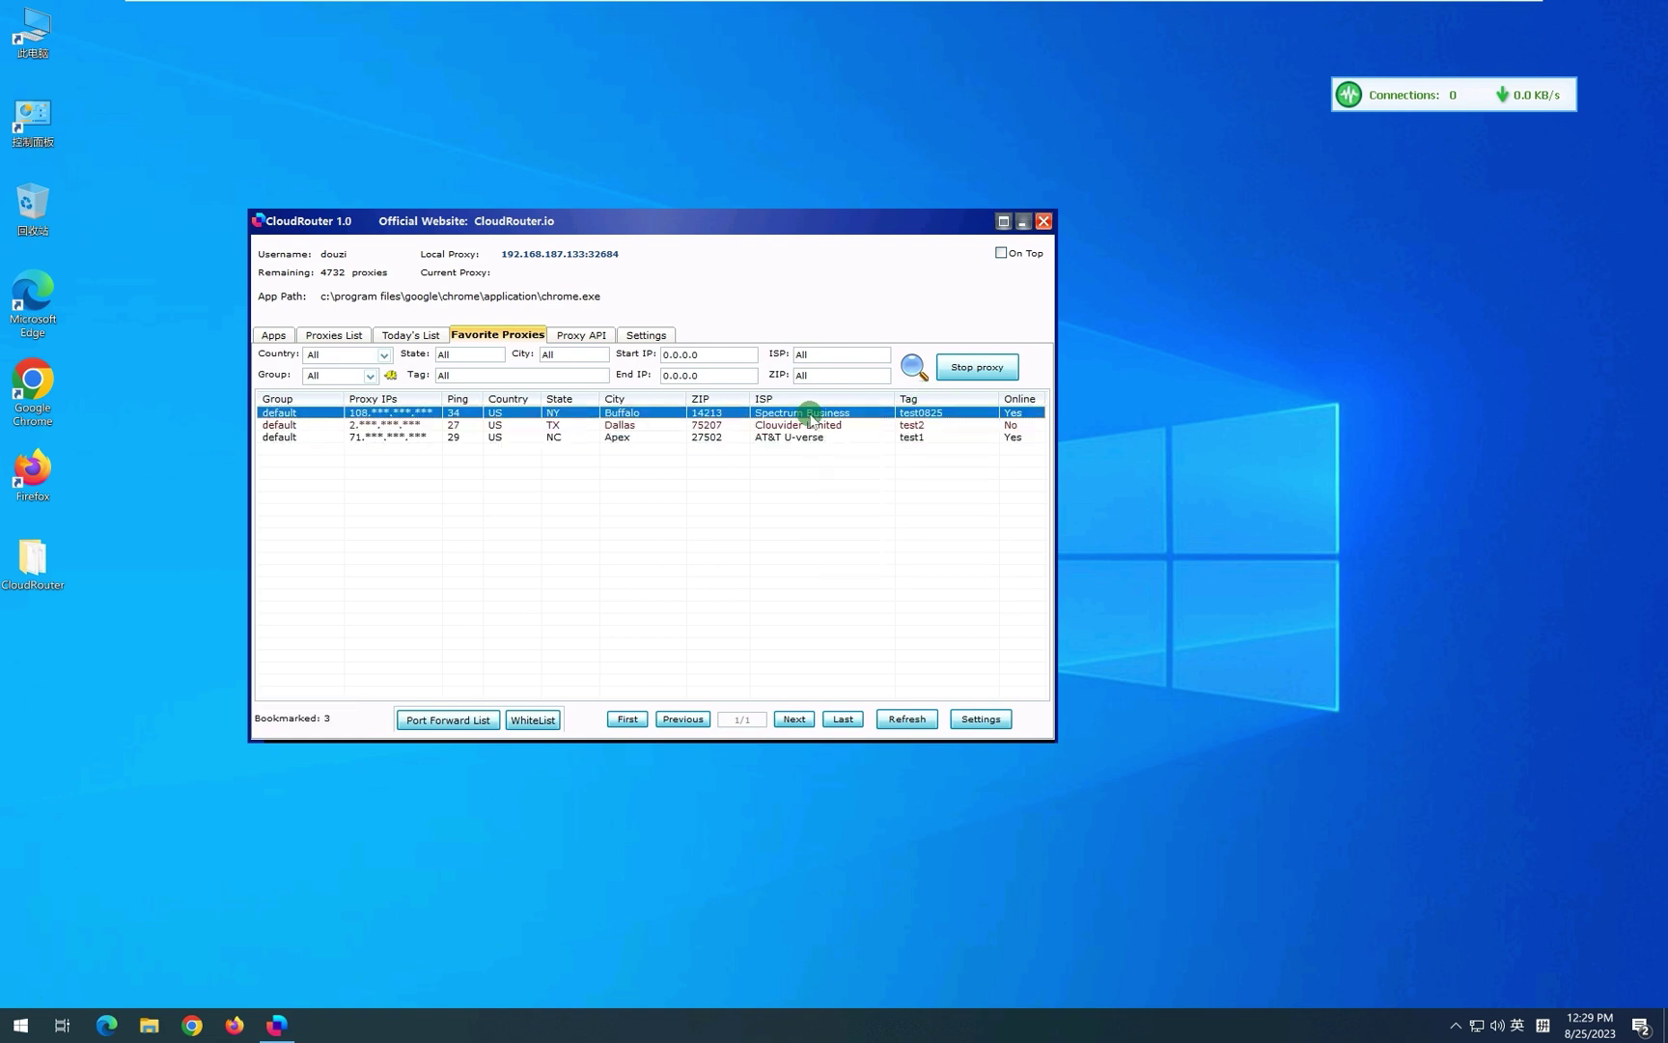
right_click(809, 415)
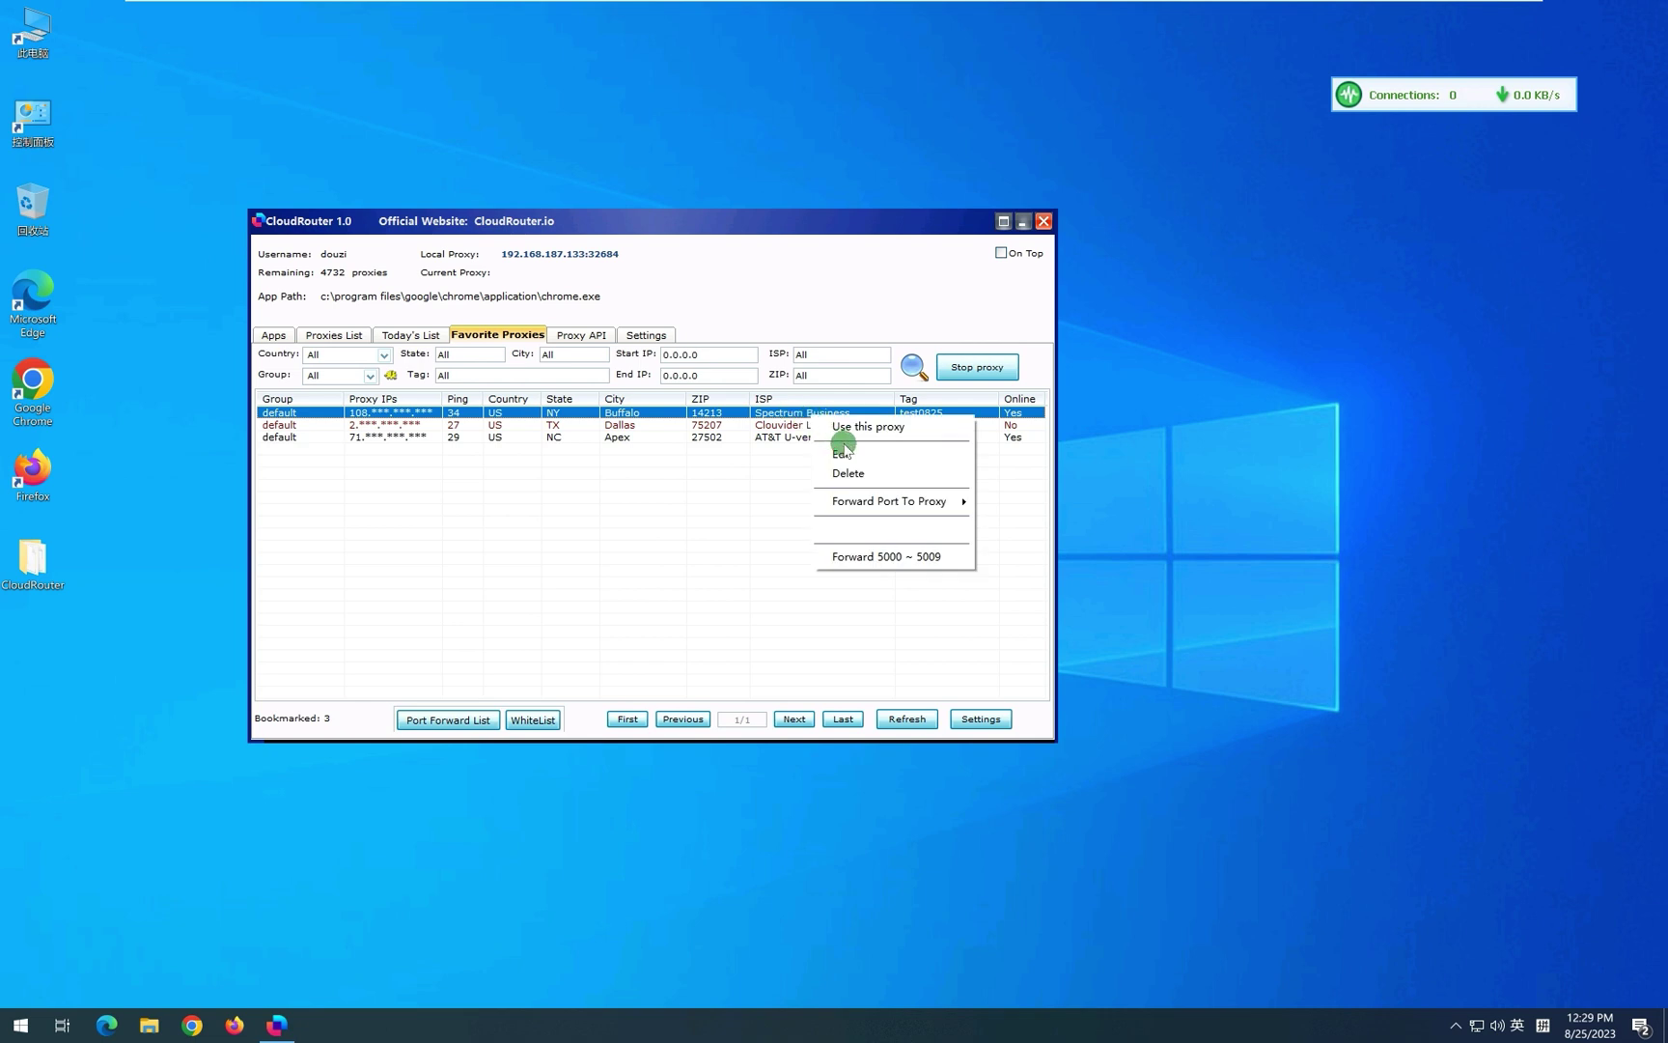
click(832, 452)
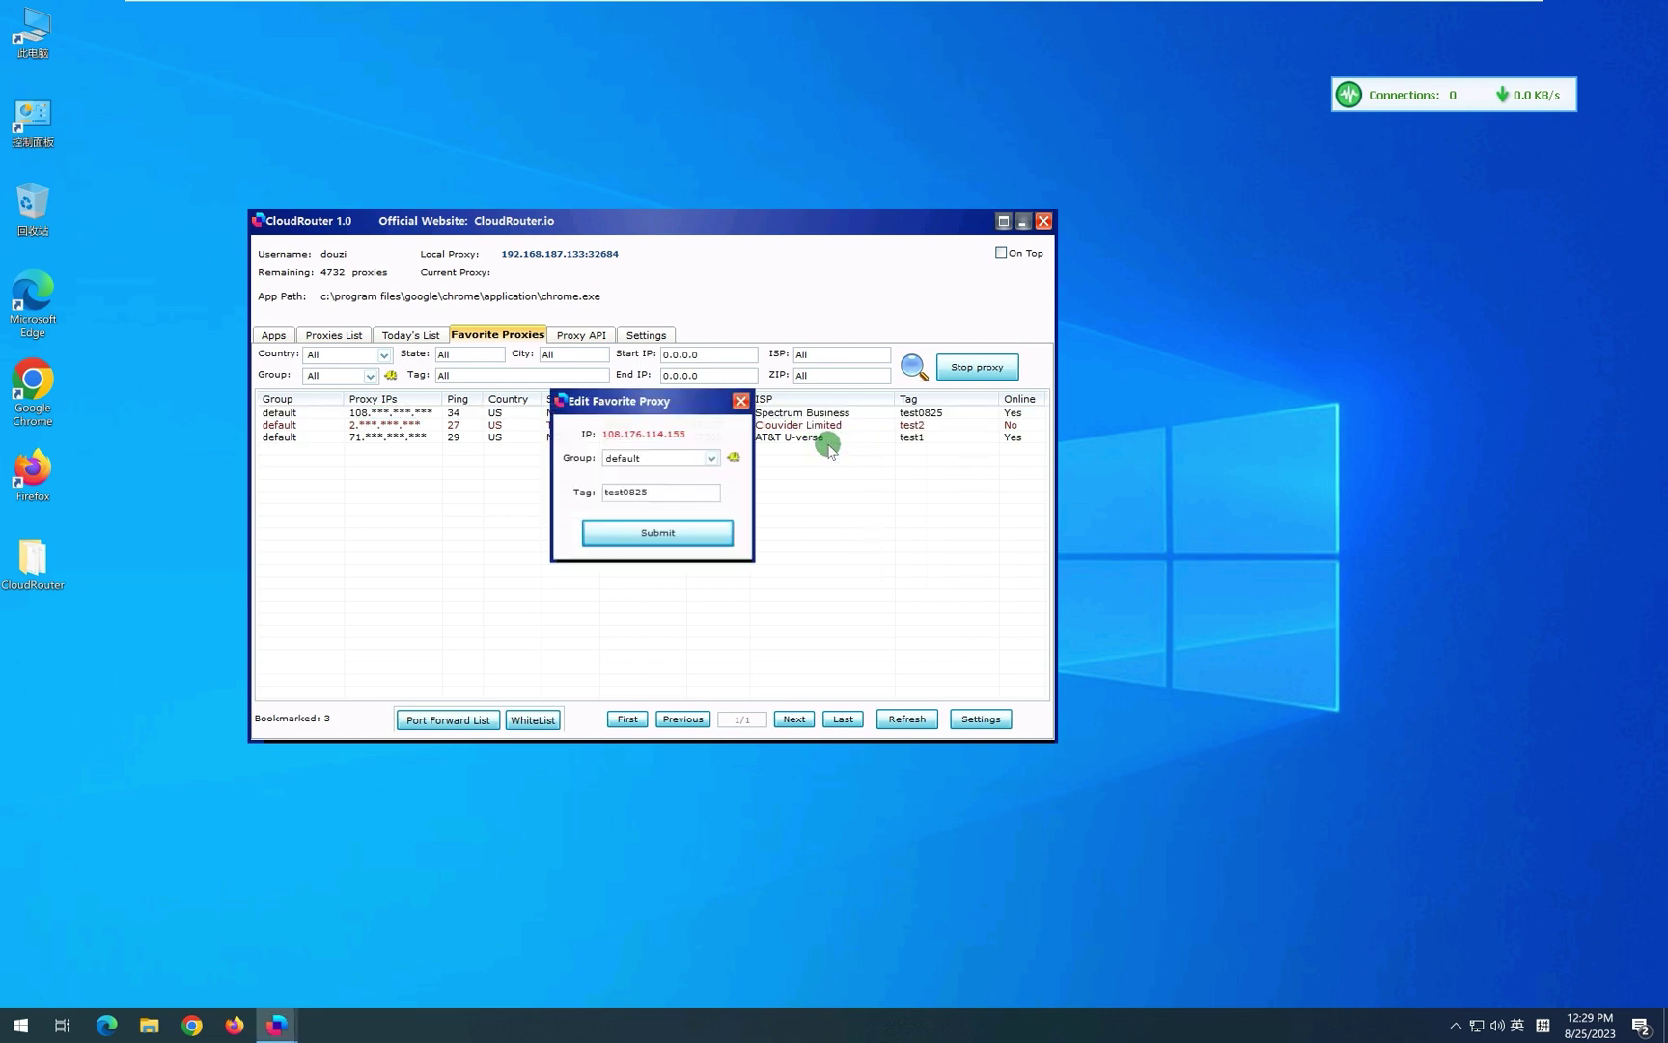
click(739, 405)
double_click(698, 415)
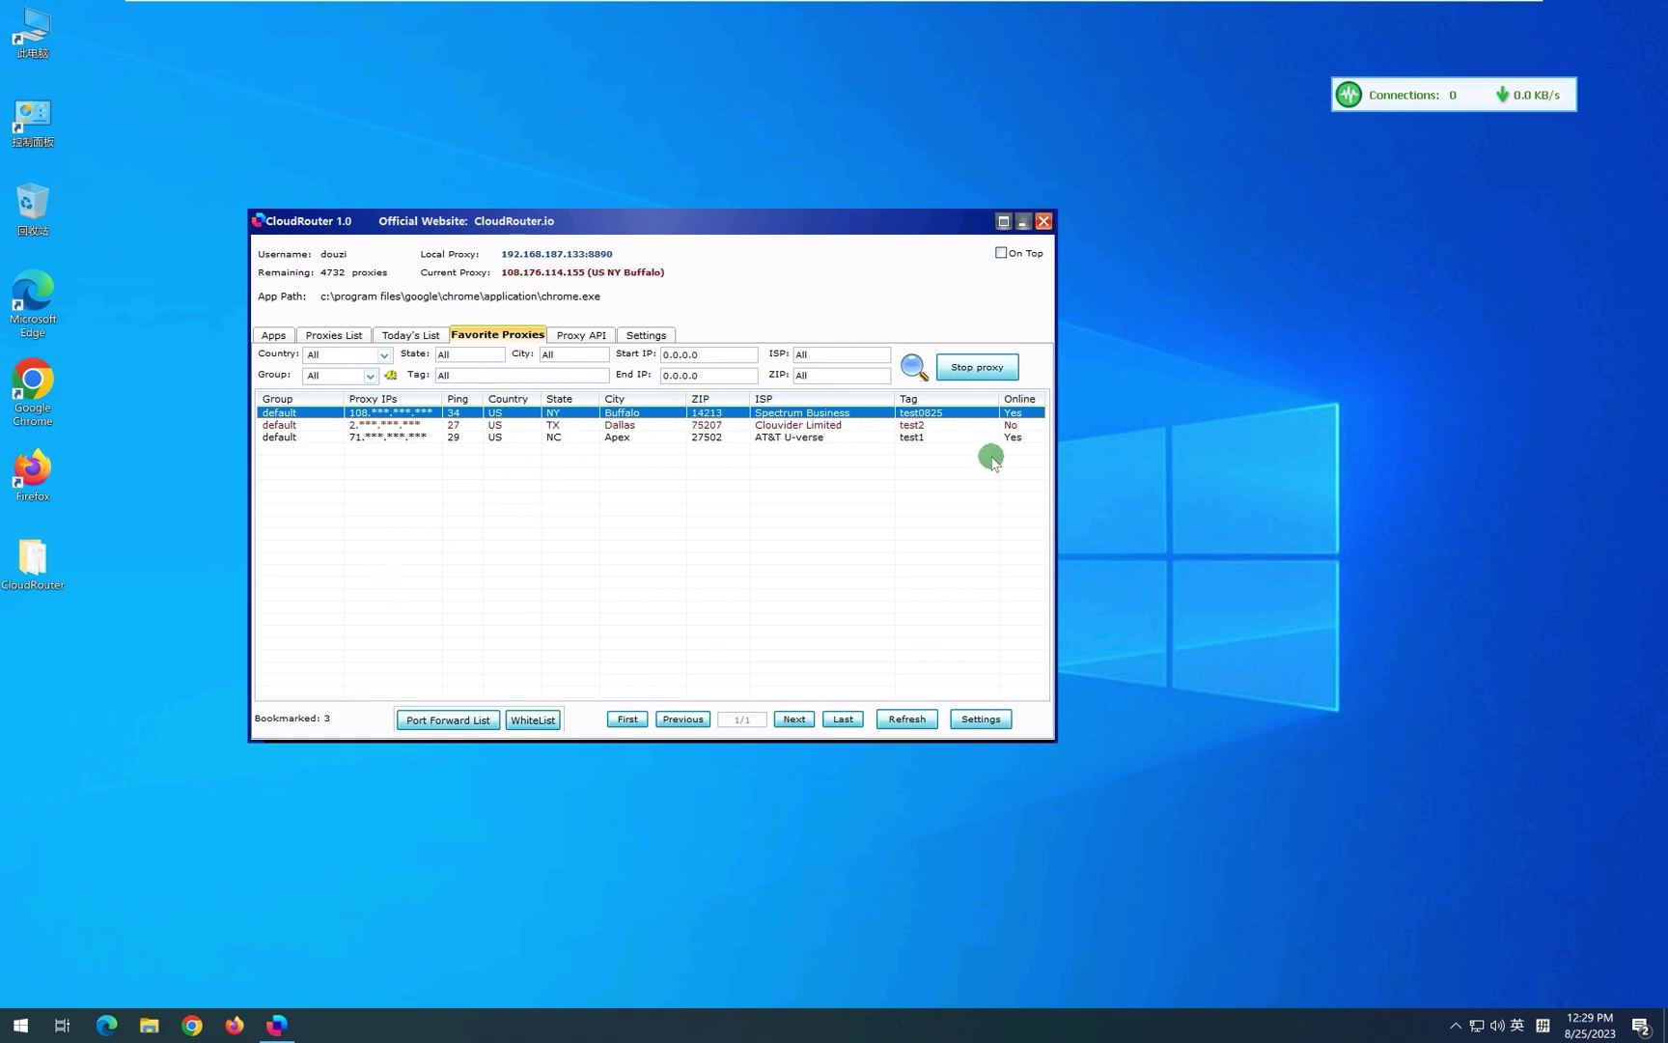
Stop the Buffalo proxy, review Proxy API and Settings, return to Apps, and close CloudRouter.
click(975, 367)
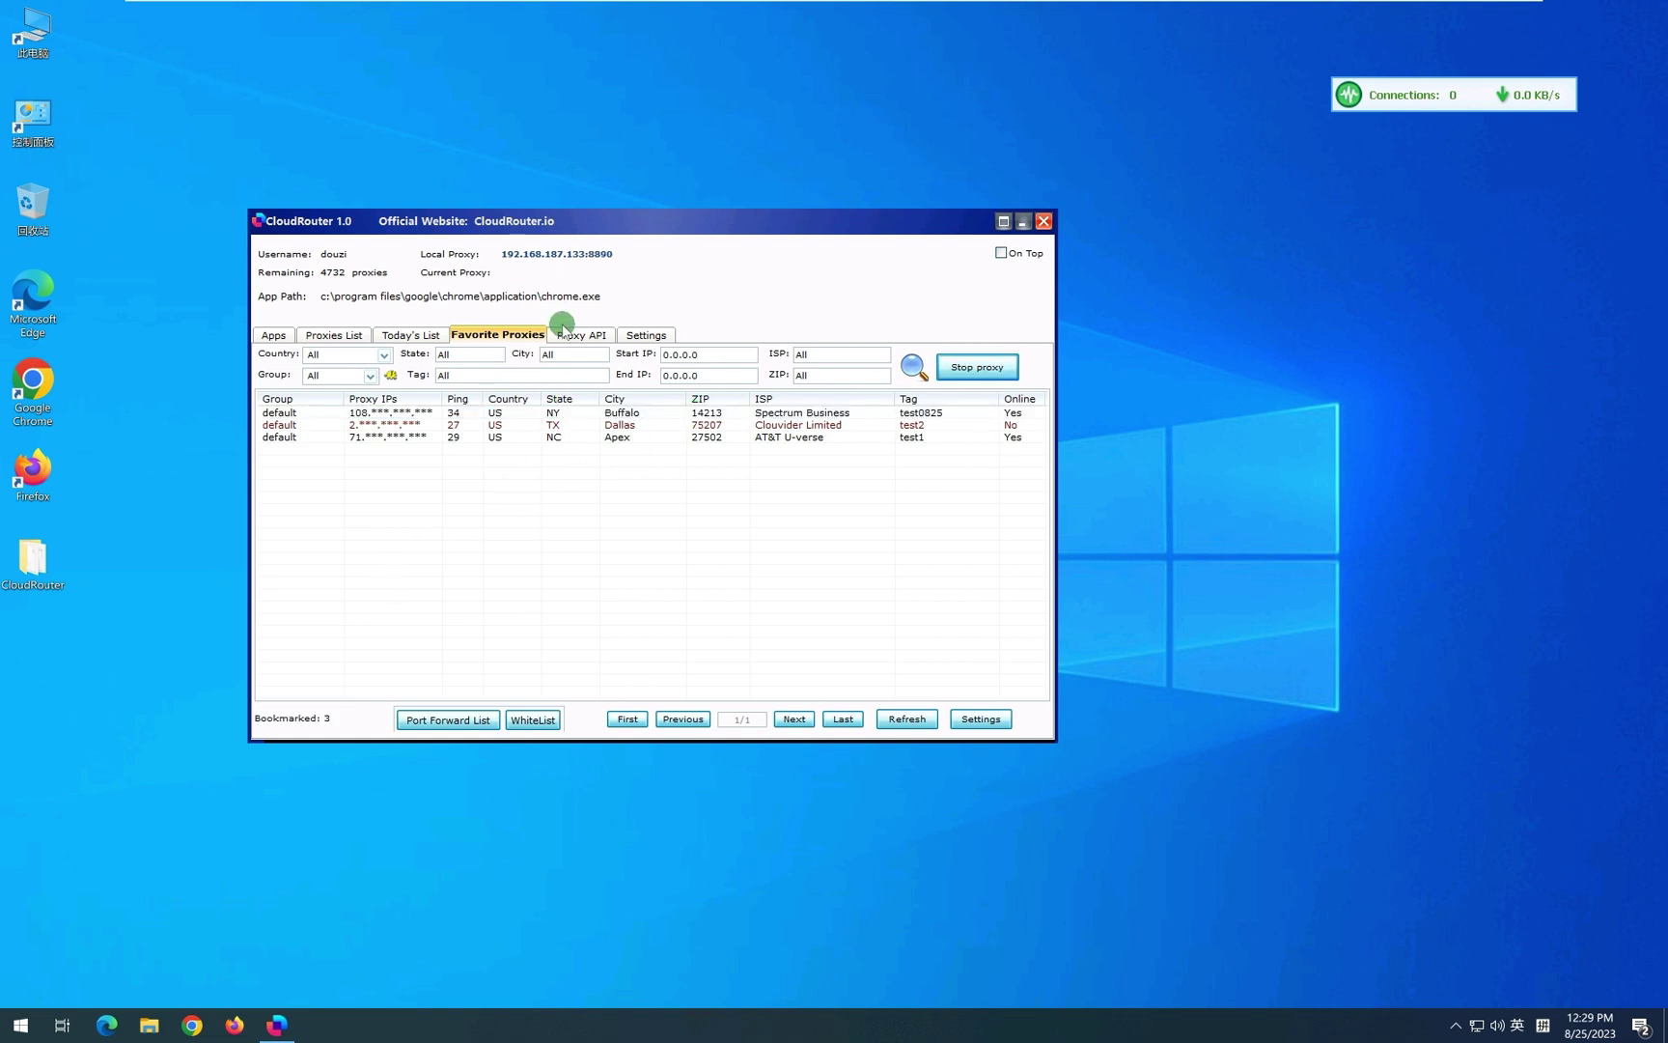
click(579, 335)
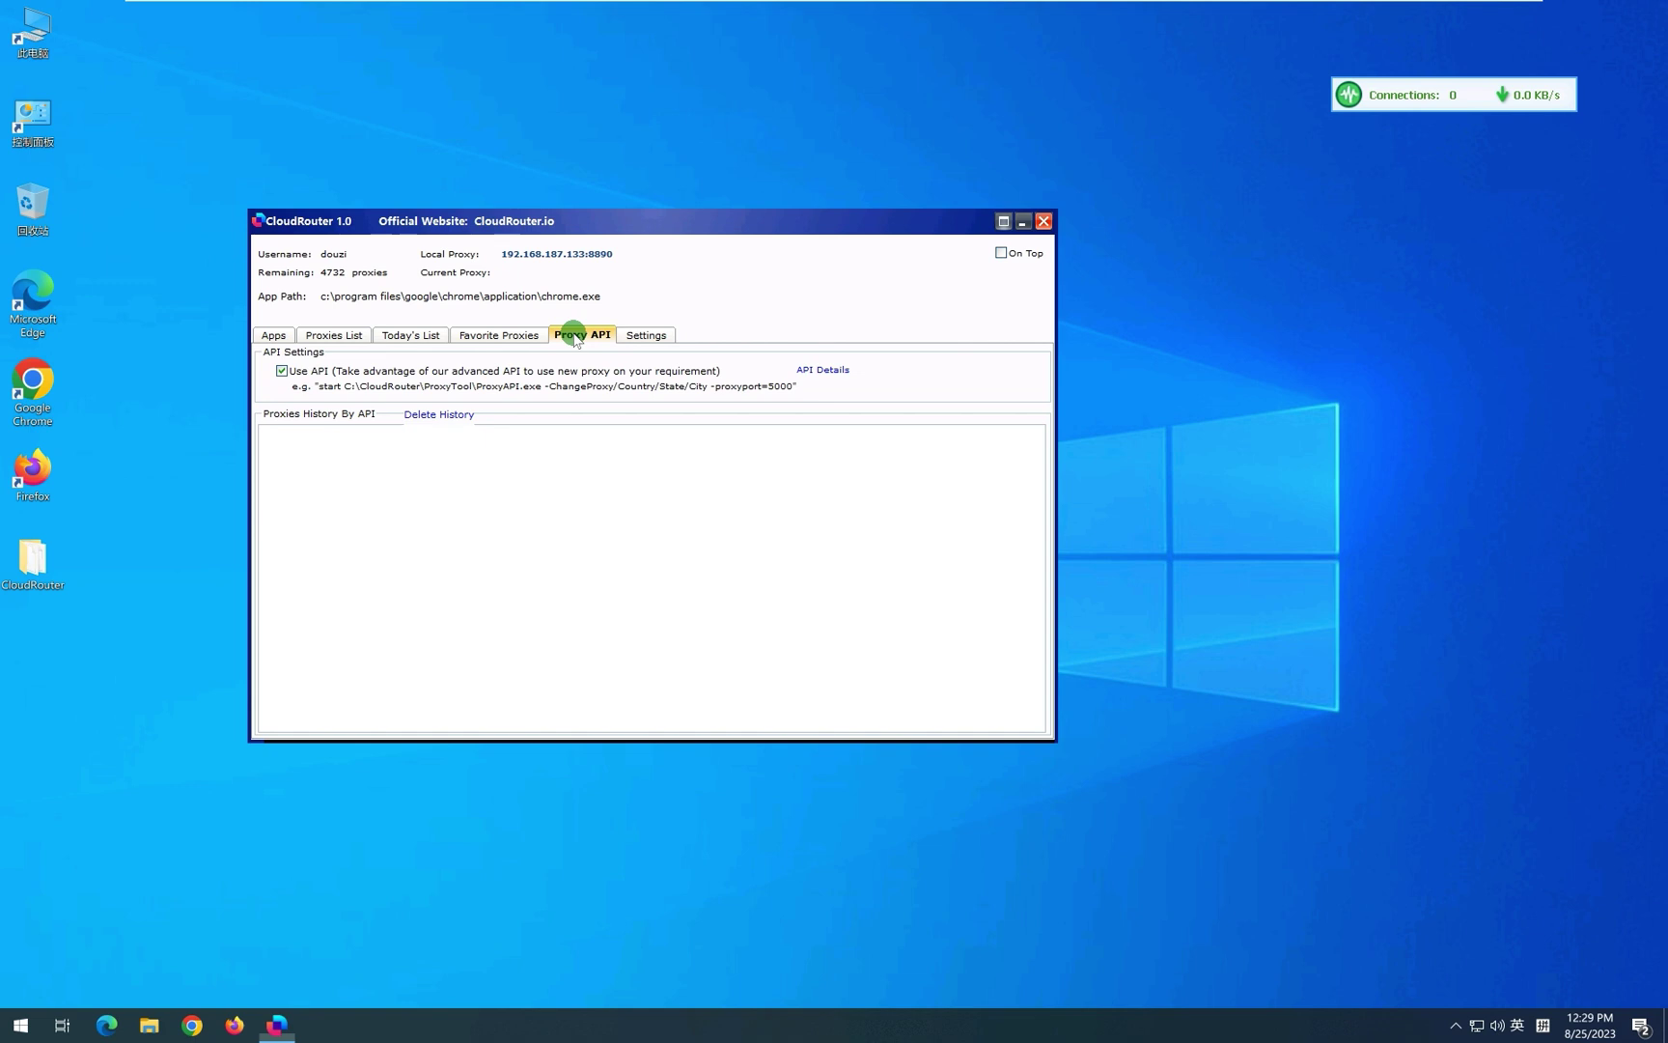
click(647, 336)
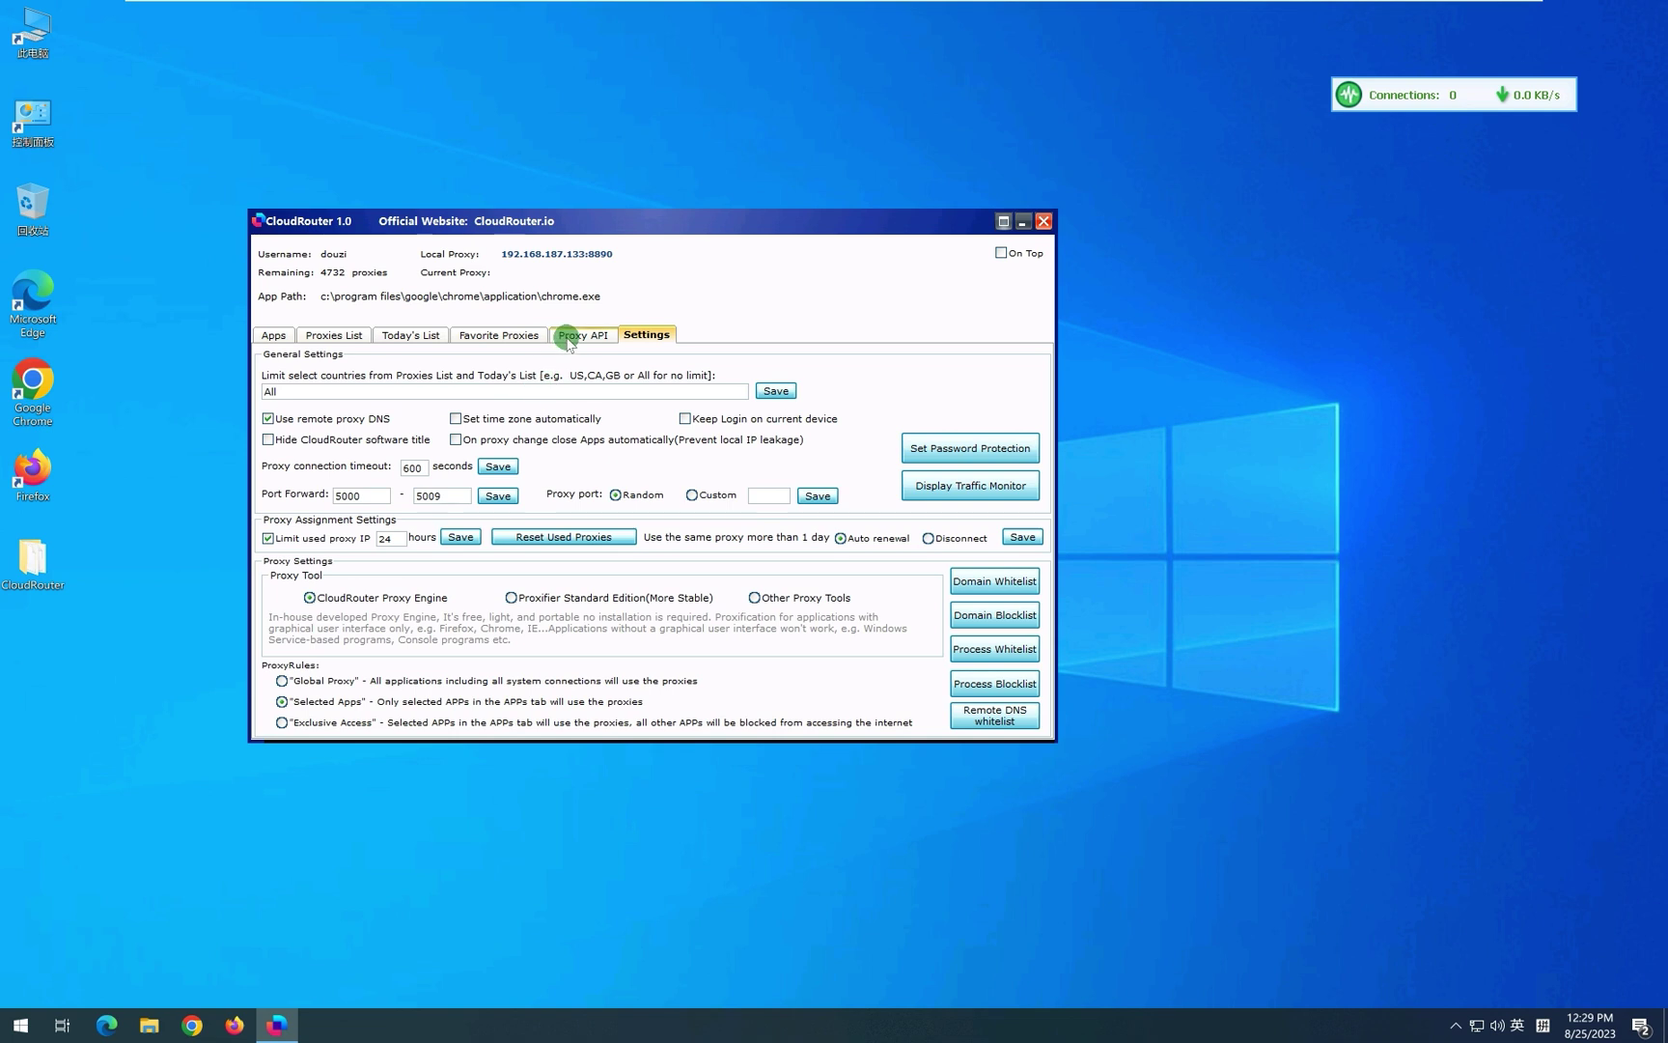
click(276, 336)
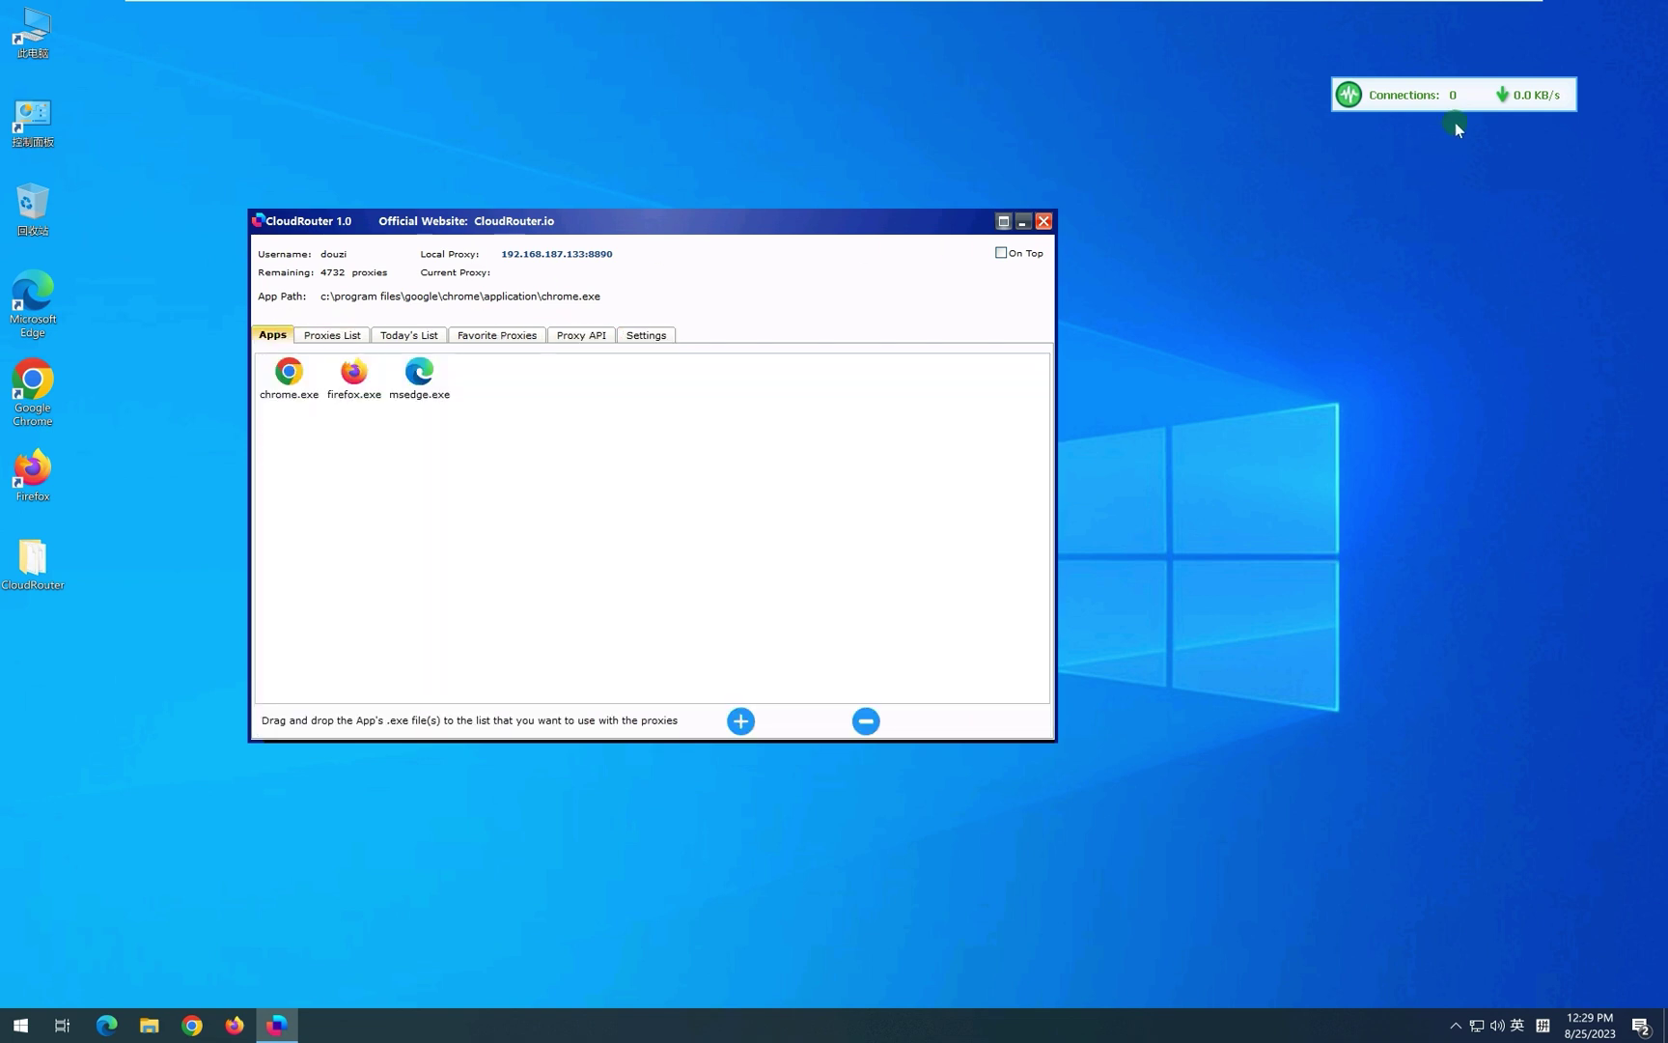
right_click(1402, 99)
click(1439, 239)
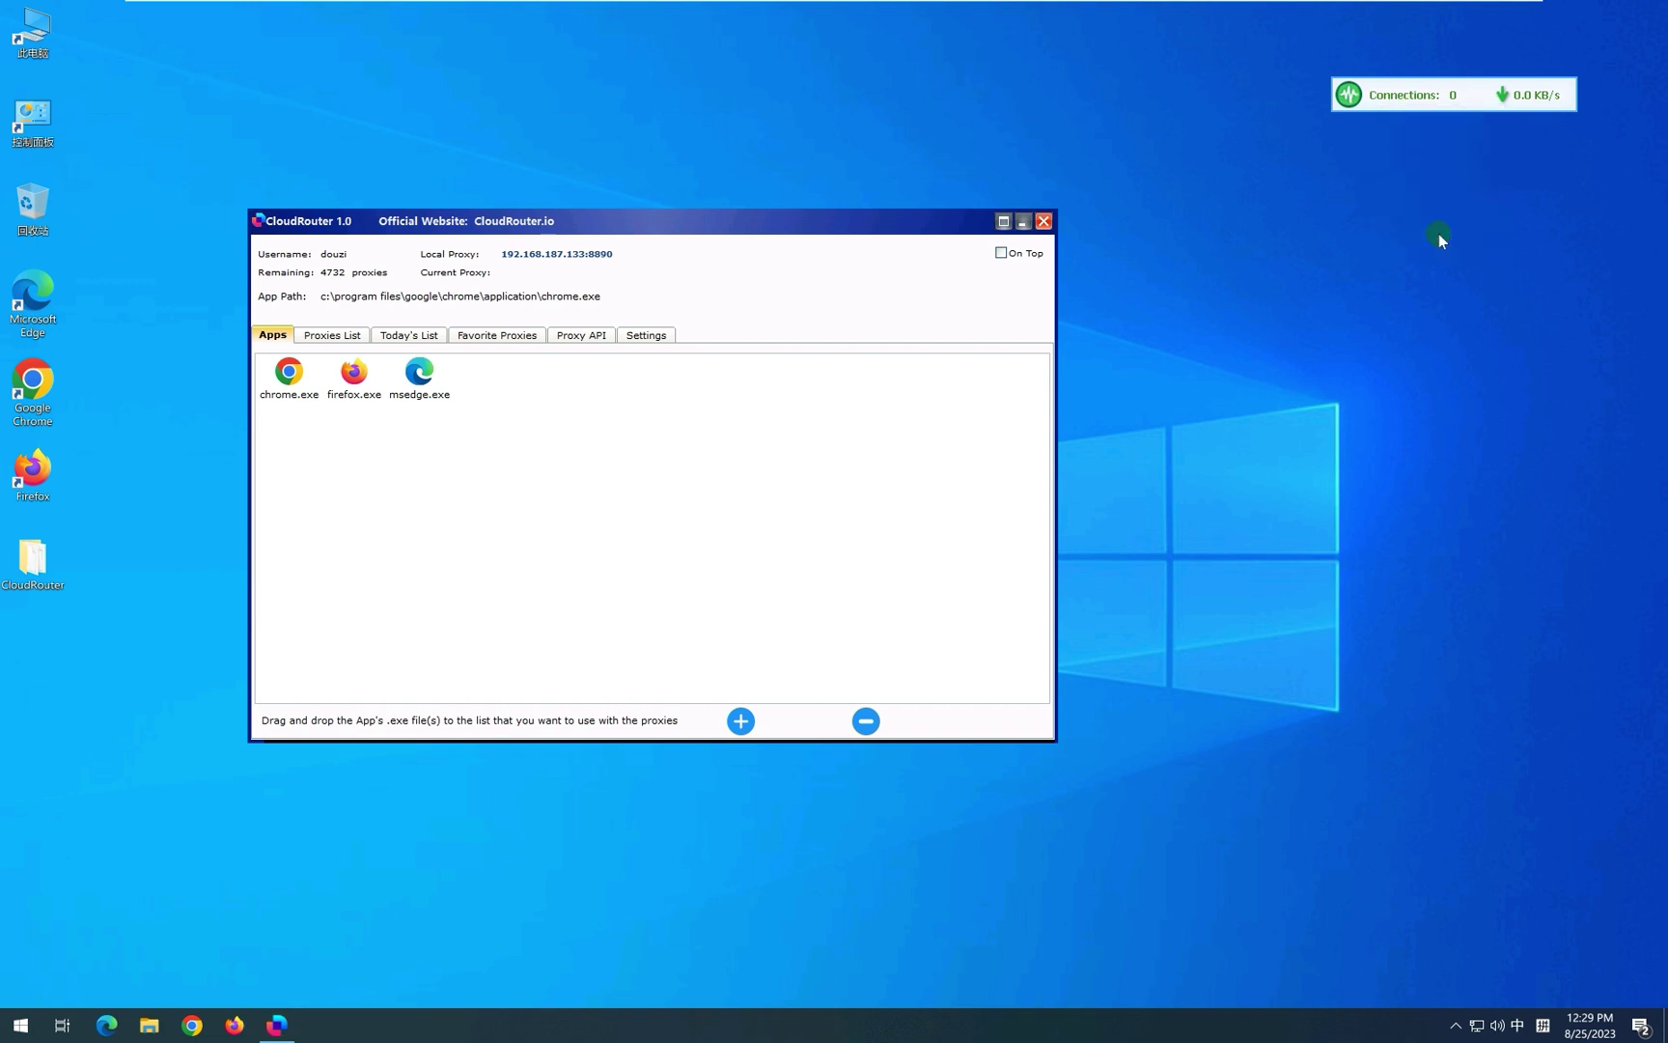